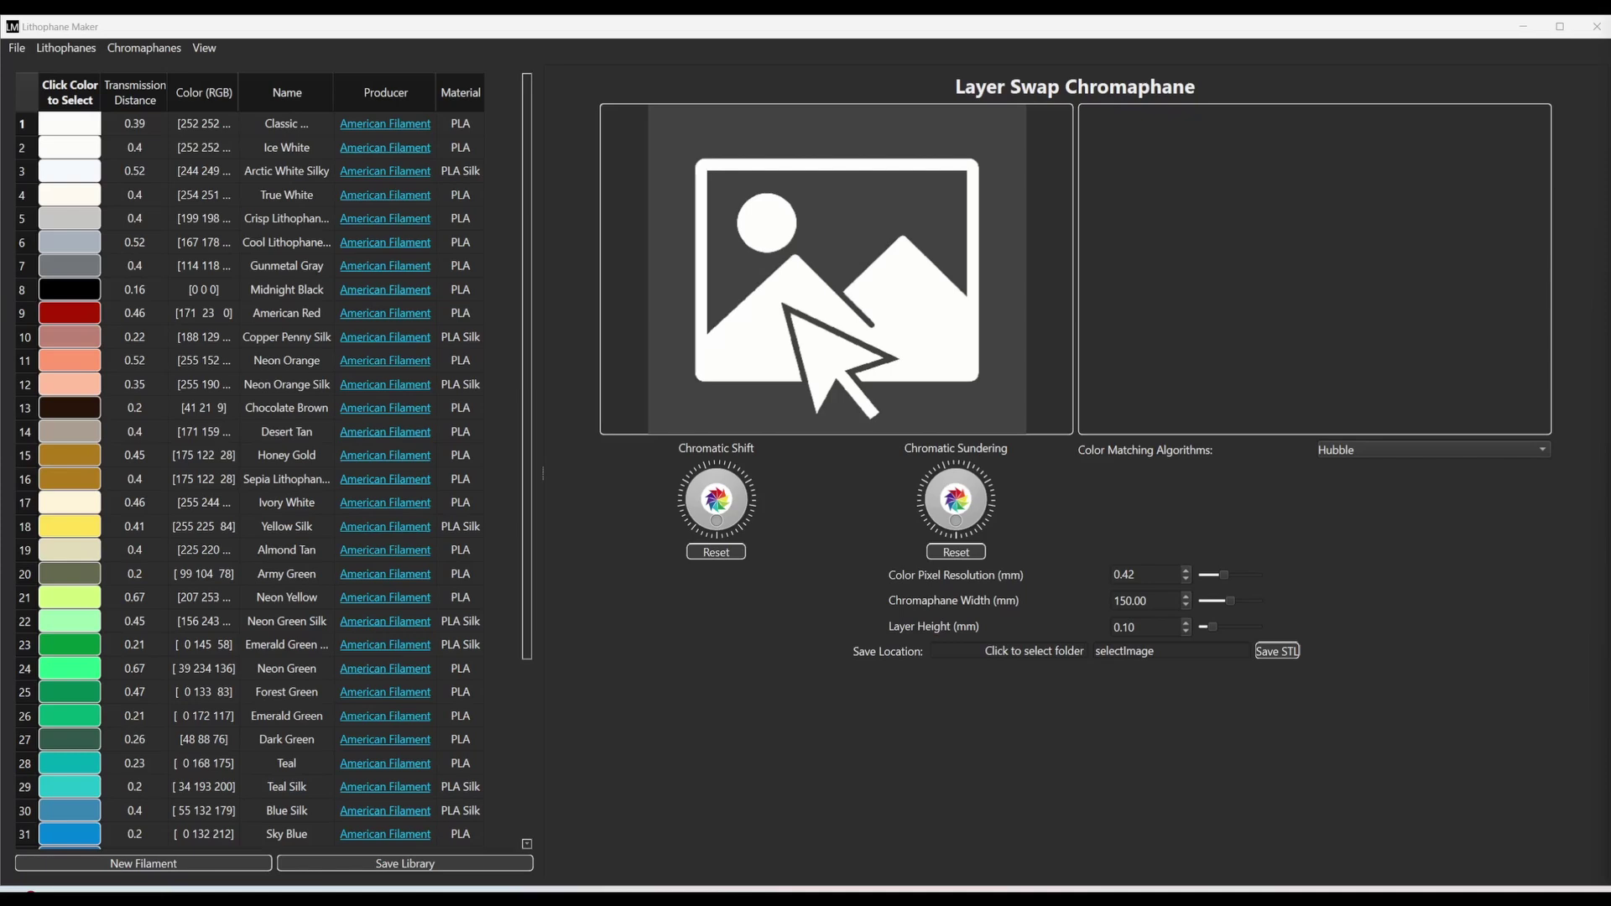
{"action": "left_click", "coordinate": [75, 49]}
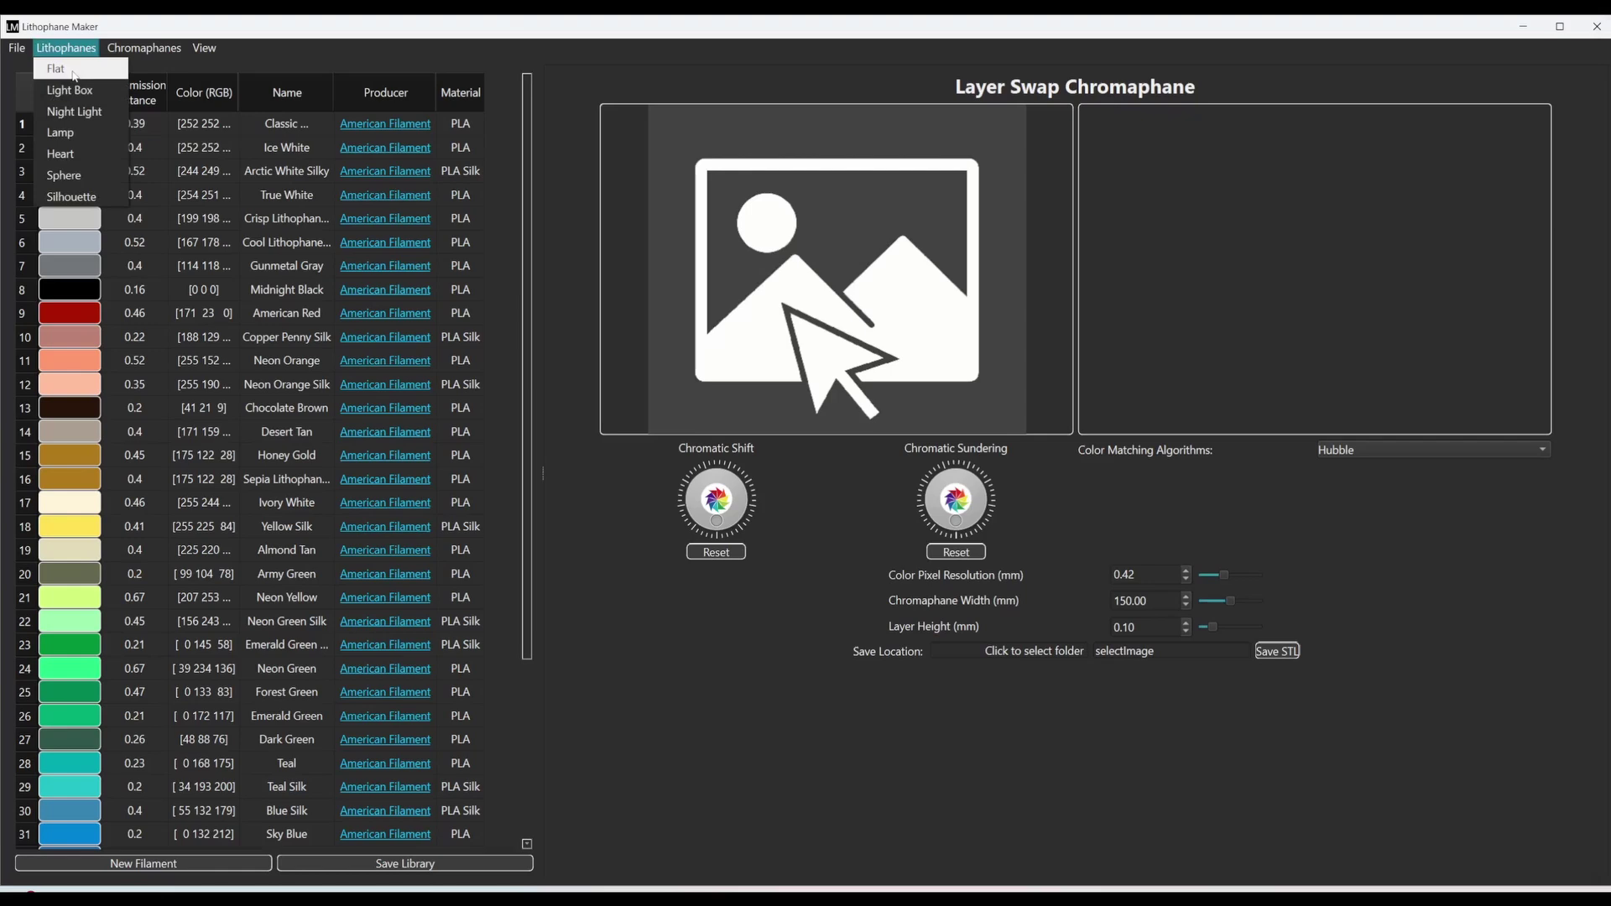
{"action": "left_click", "coordinate": [74, 69]}
{"action": "left_click", "coordinate": [65, 51]}
{"action": "left_click", "coordinate": [70, 90]}
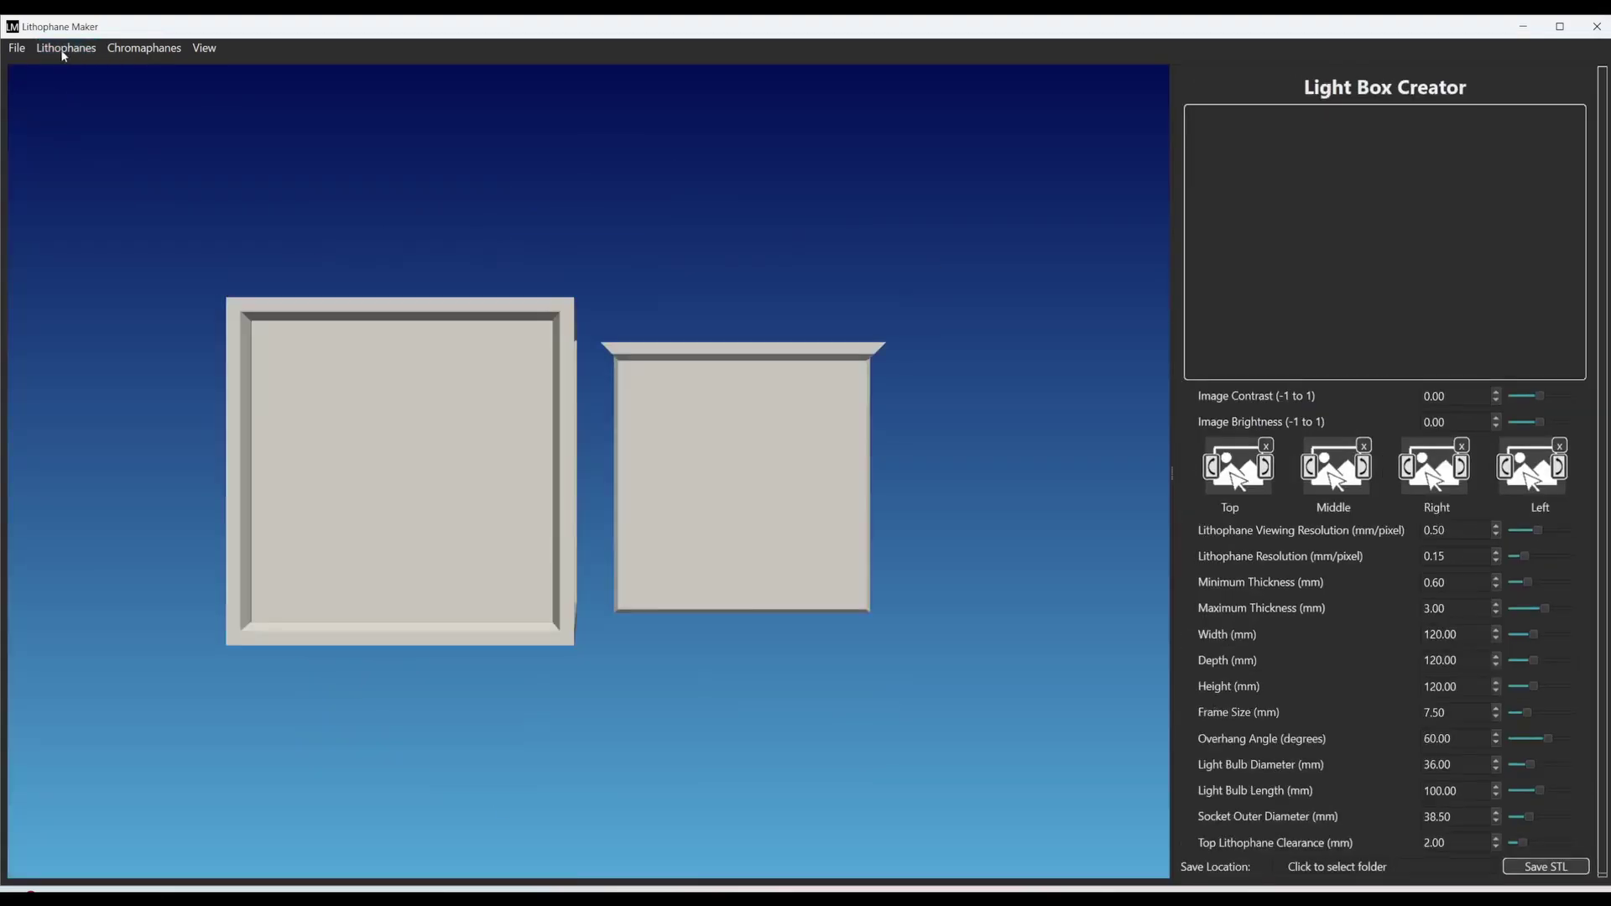
{"action": "left_click", "coordinate": [67, 49]}
{"action": "left_click", "coordinate": [66, 110]}
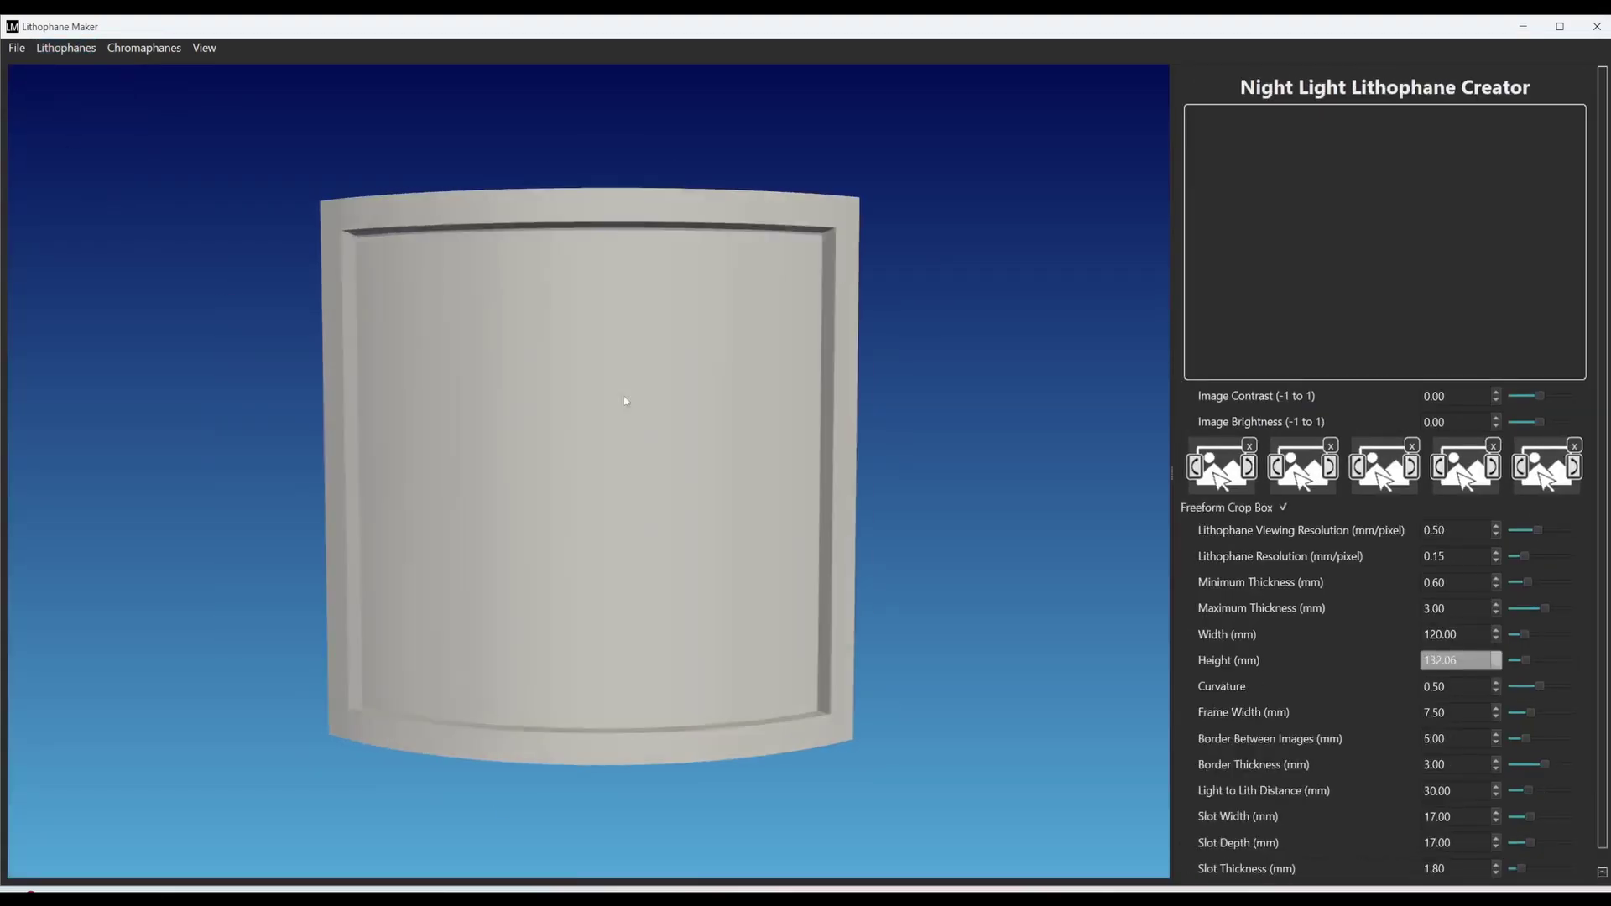
{"action": "left_click", "coordinate": [67, 49]}
{"action": "left_click", "coordinate": [74, 132]}
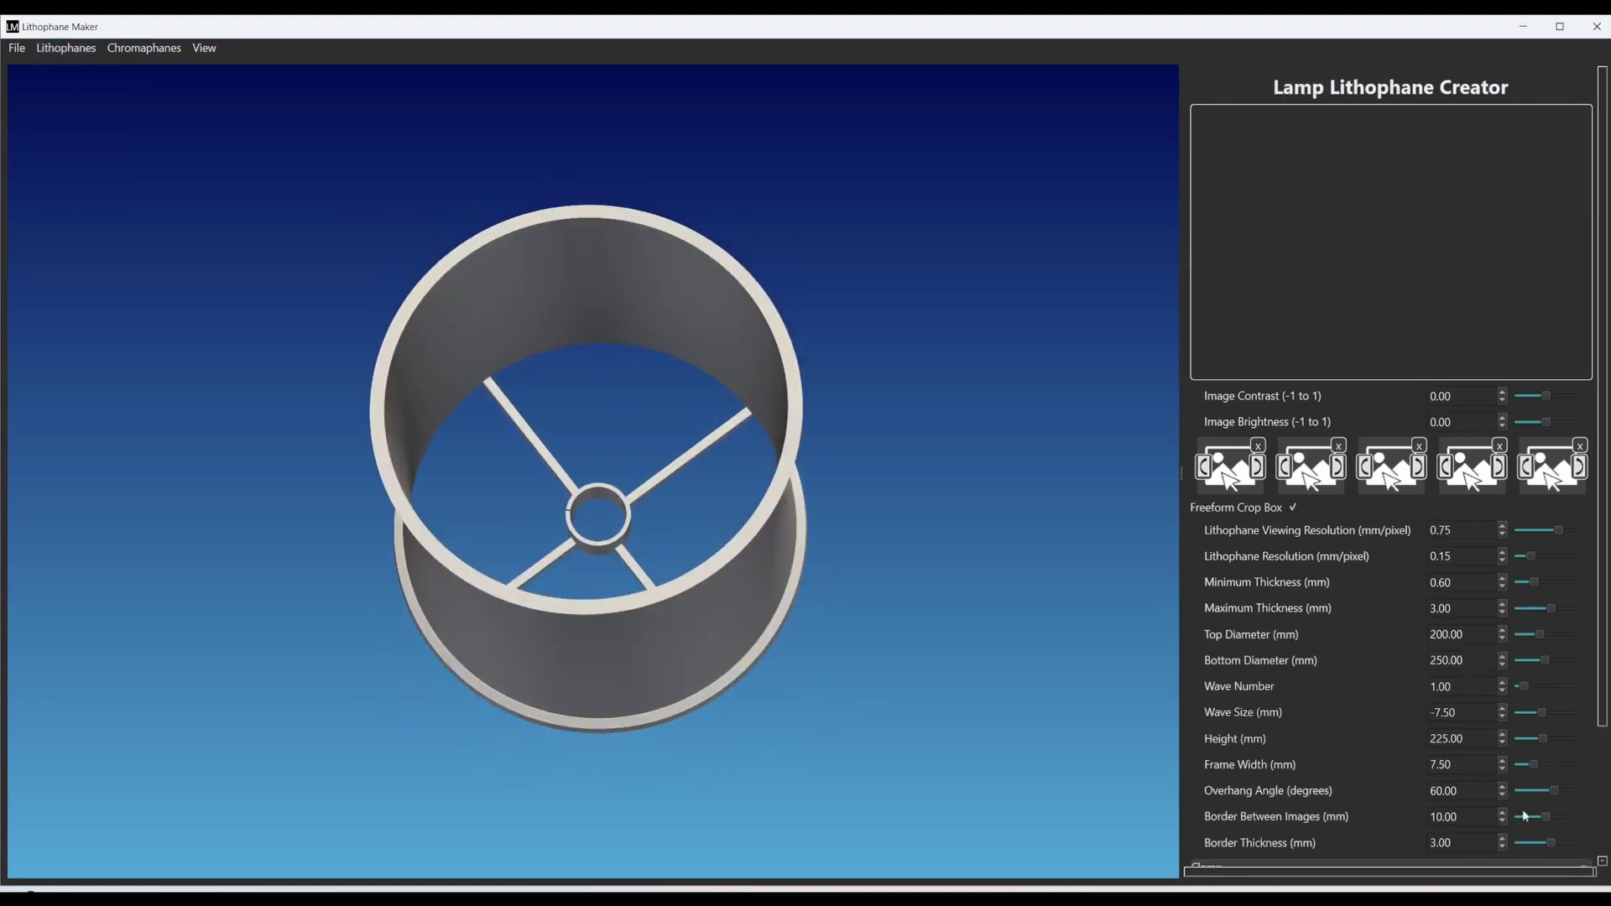
{"action": "scroll", "coordinate": [1538, 621], "scroll_direction": "down", "scroll_amount": 5}
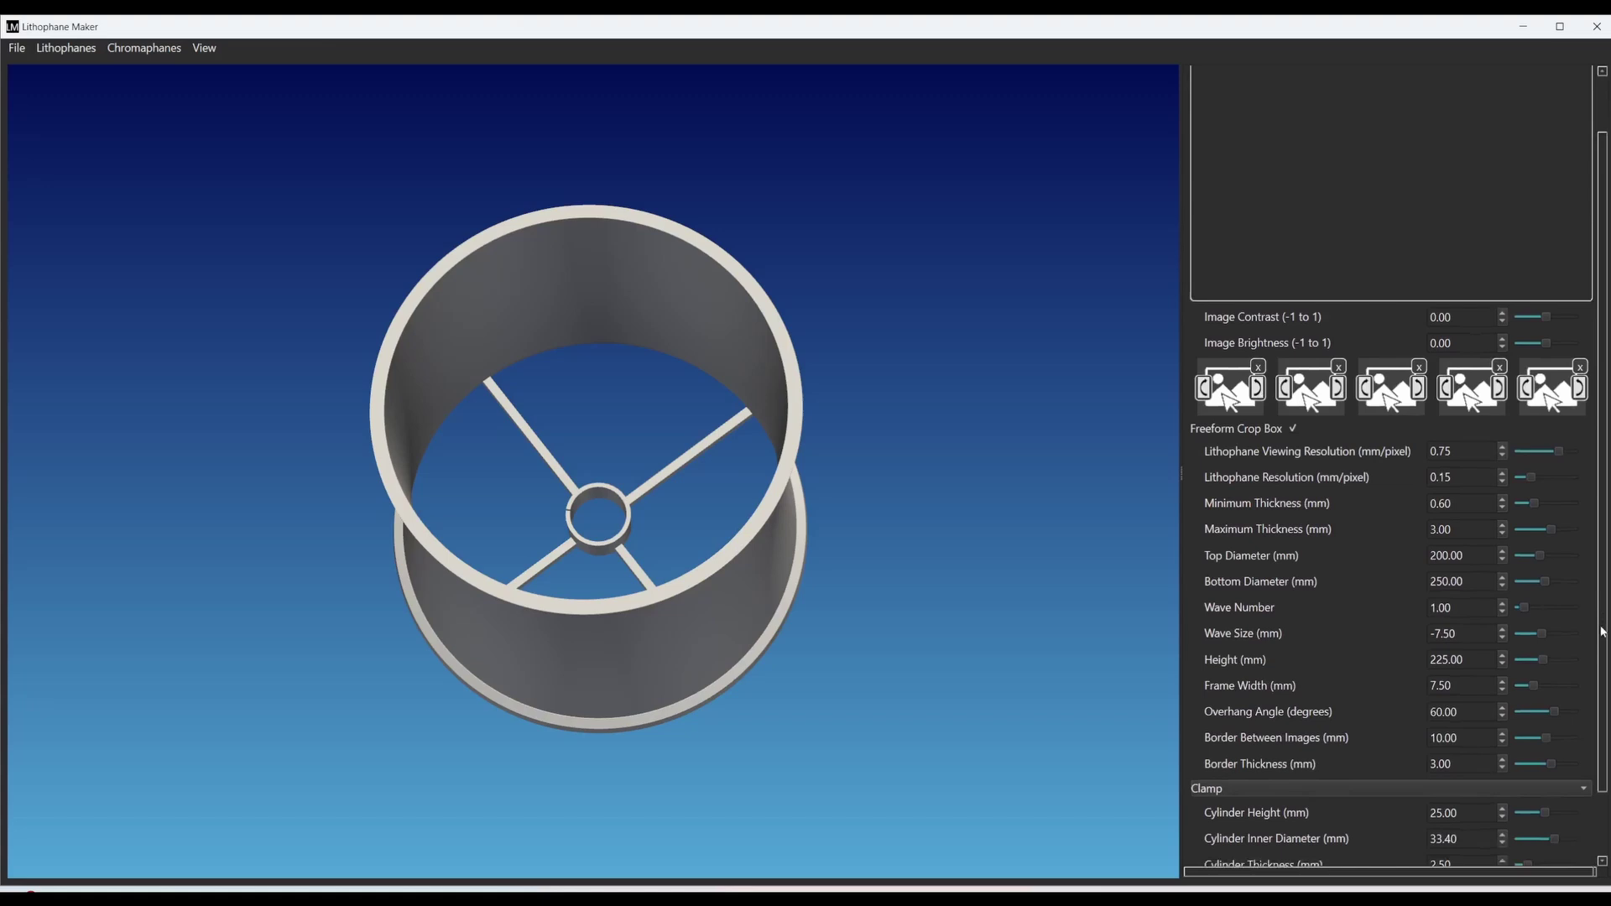
{"action": "scroll", "coordinate": [1572, 513], "scroll_direction": "up", "scroll_amount": 5}
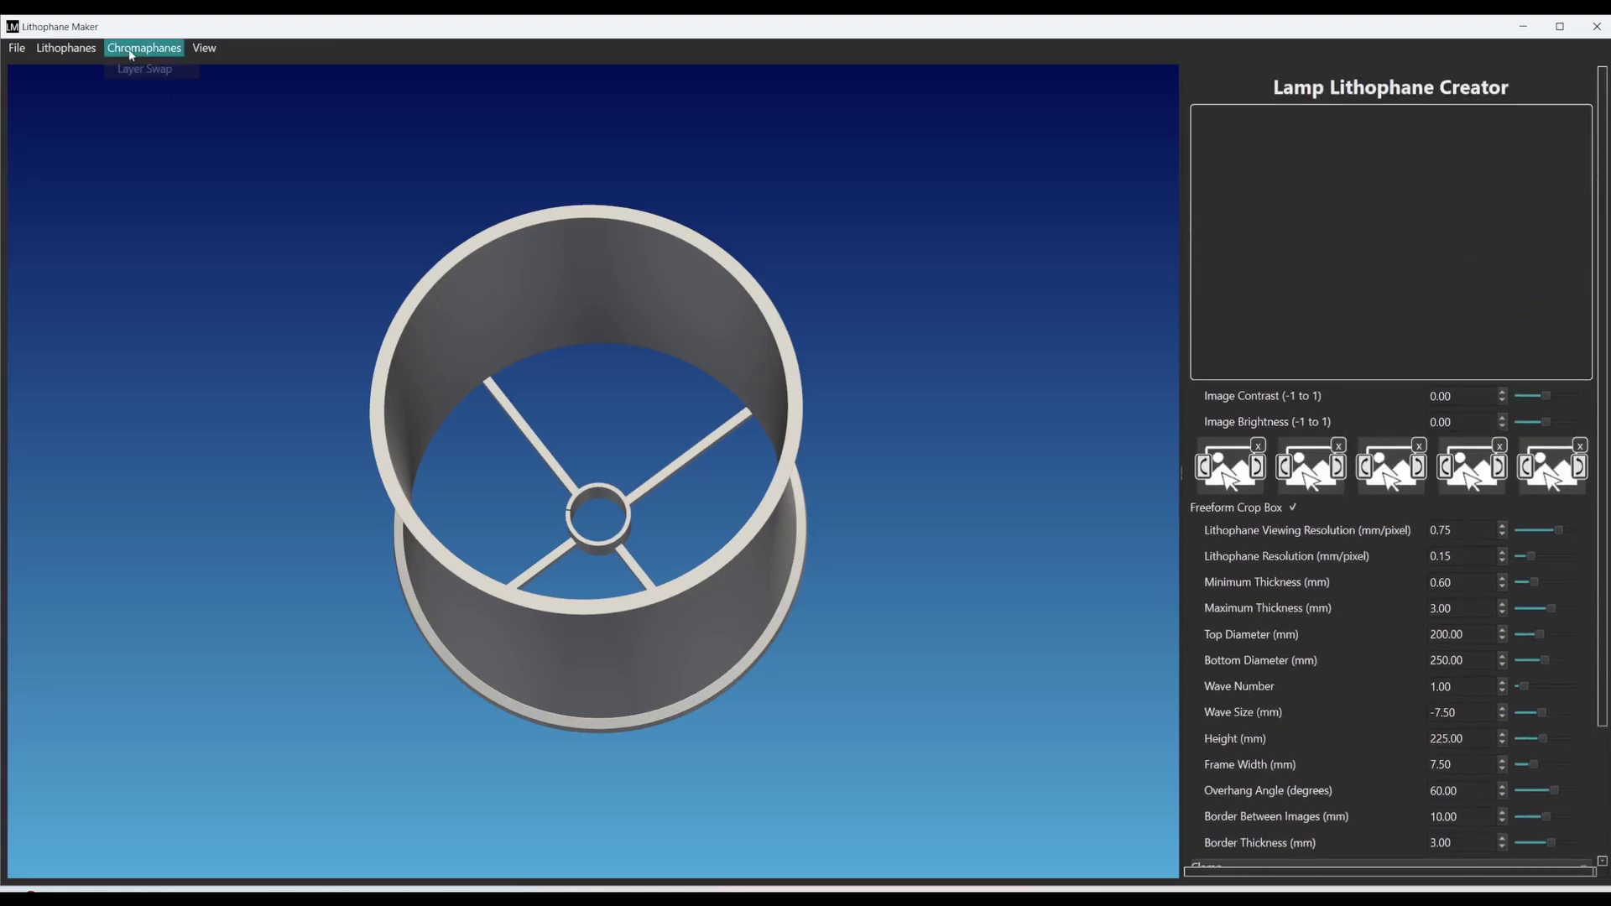
{"action": "left_click", "coordinate": [67, 48]}
{"action": "left_click", "coordinate": [72, 177]}
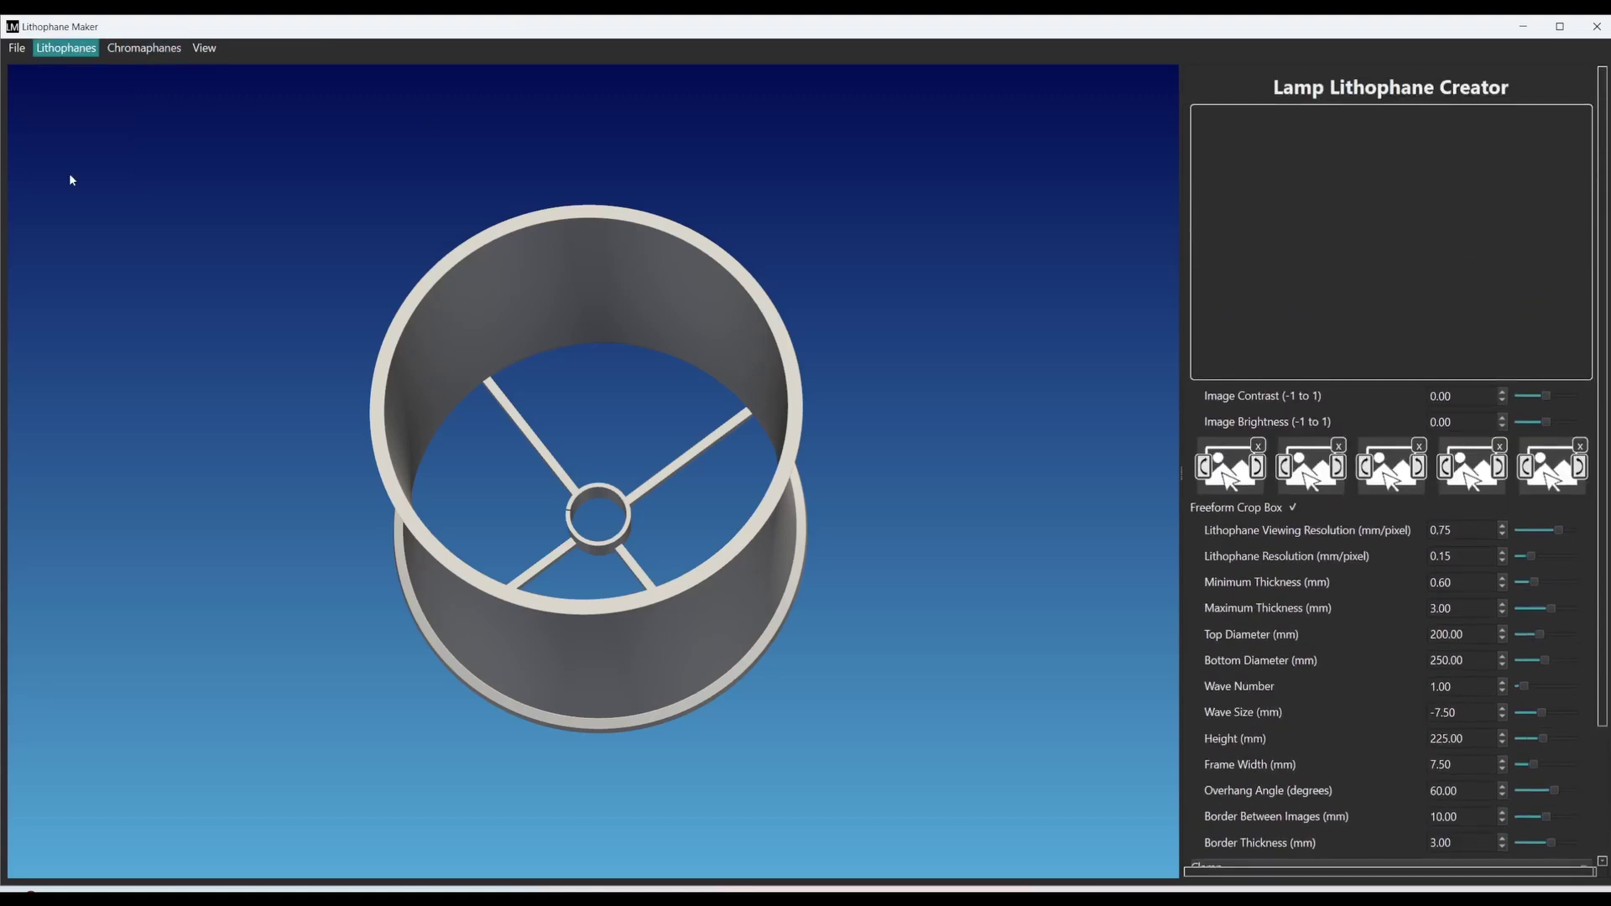
{"action": "left_click", "coordinate": [130, 55]}
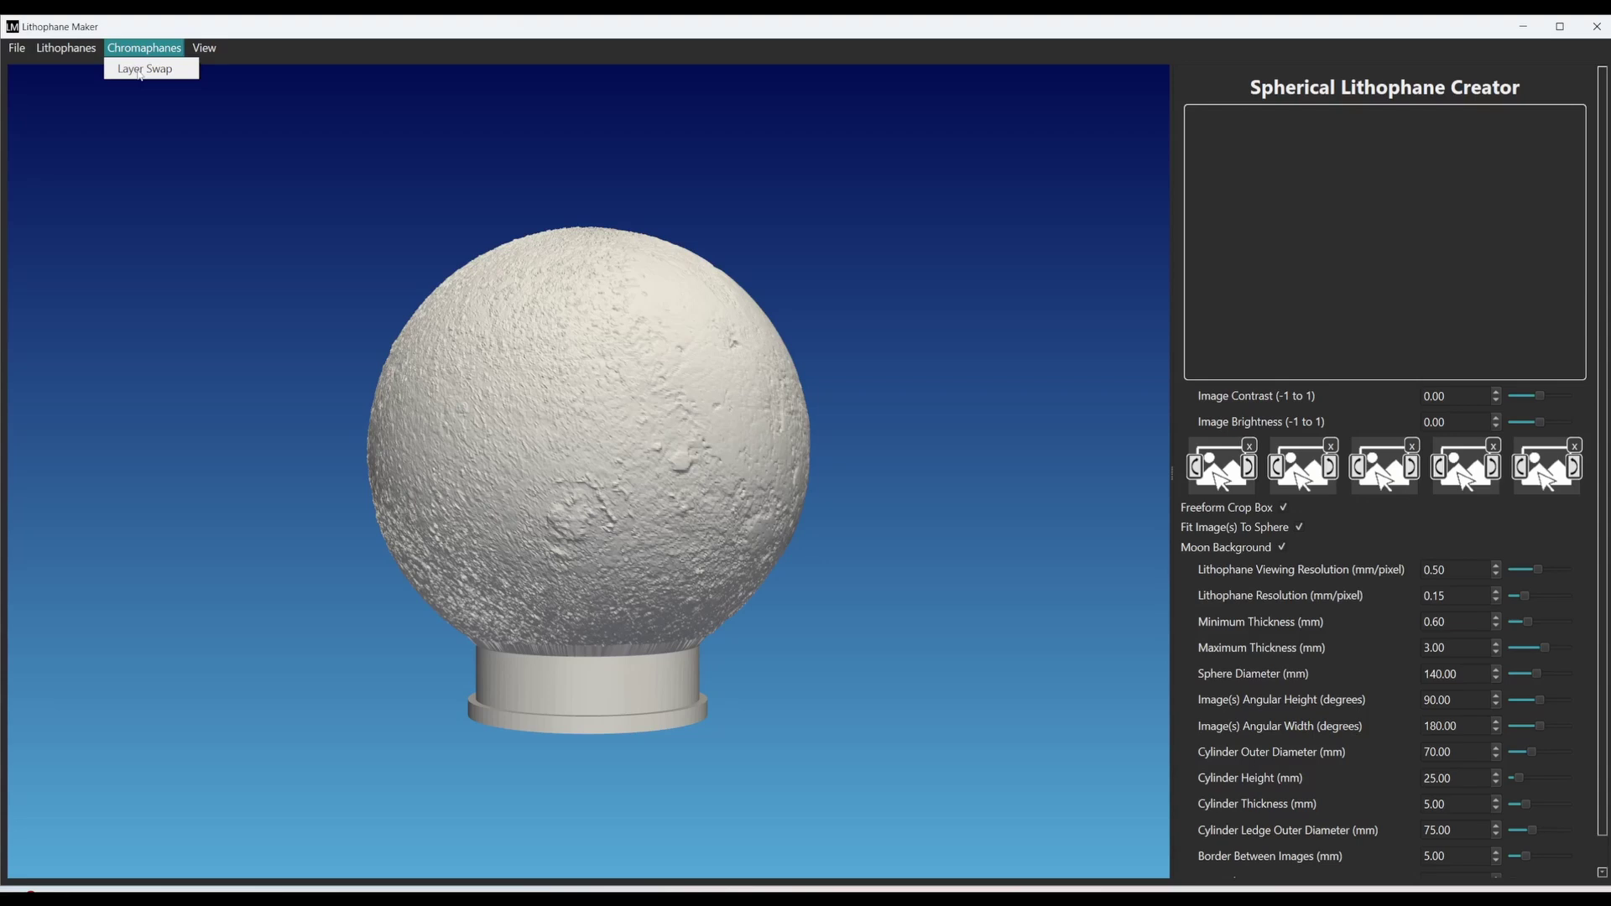
Open the Layer Swap chromaphane creator and widen the Color (RGB) and Transmission Distance columns.
{"action": "left_click", "coordinate": [141, 71]}
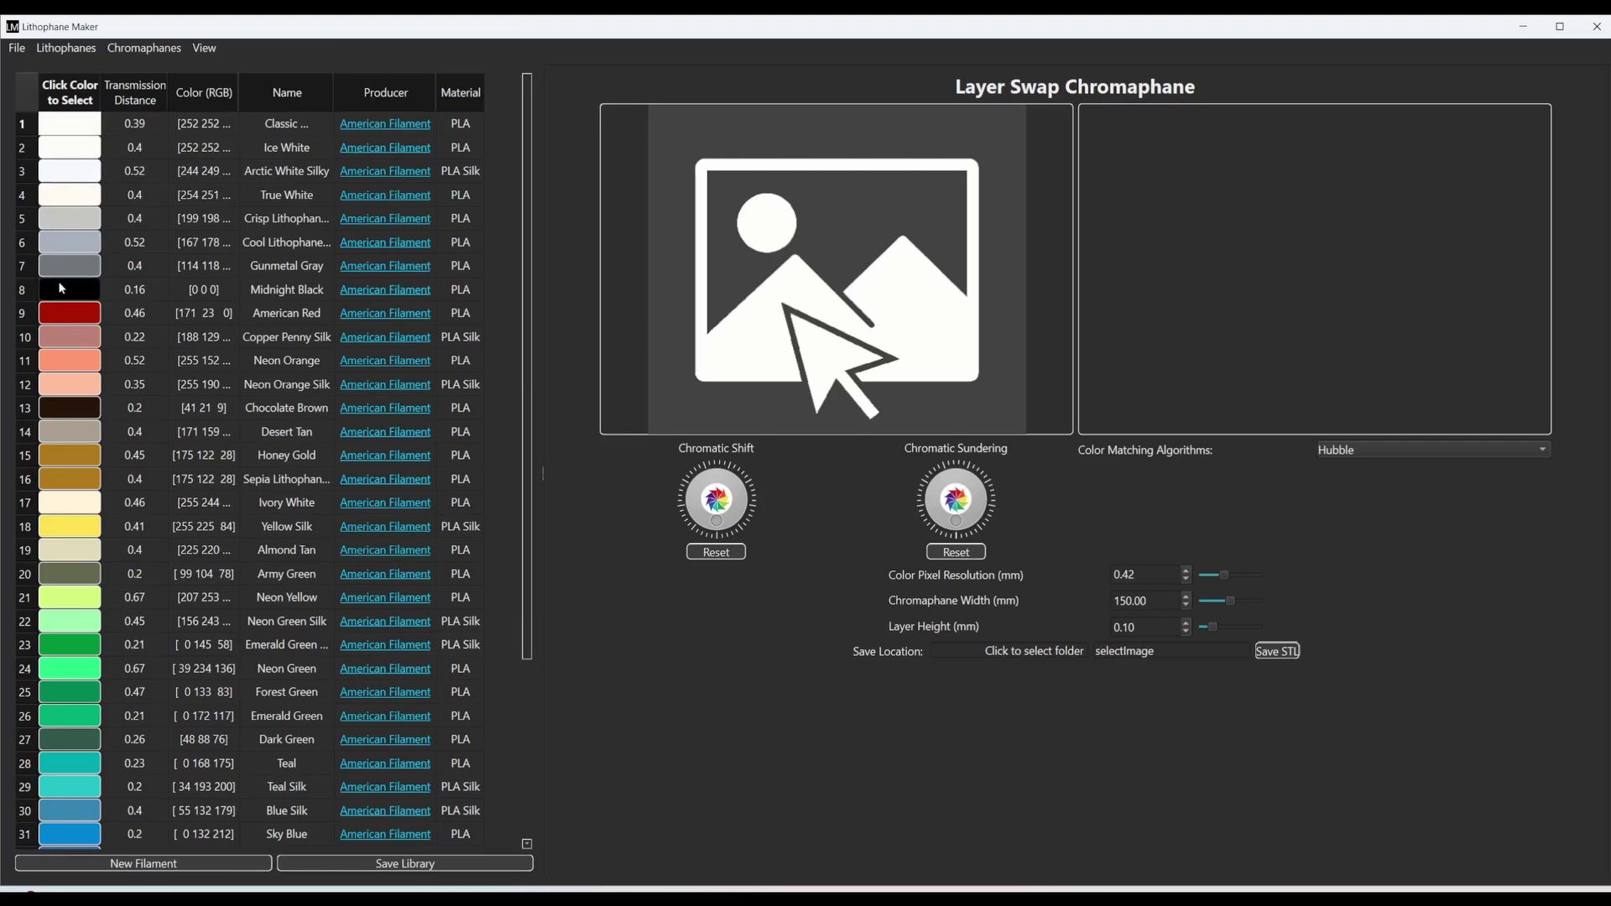
{"action": "double_click", "coordinate": [240, 91]}
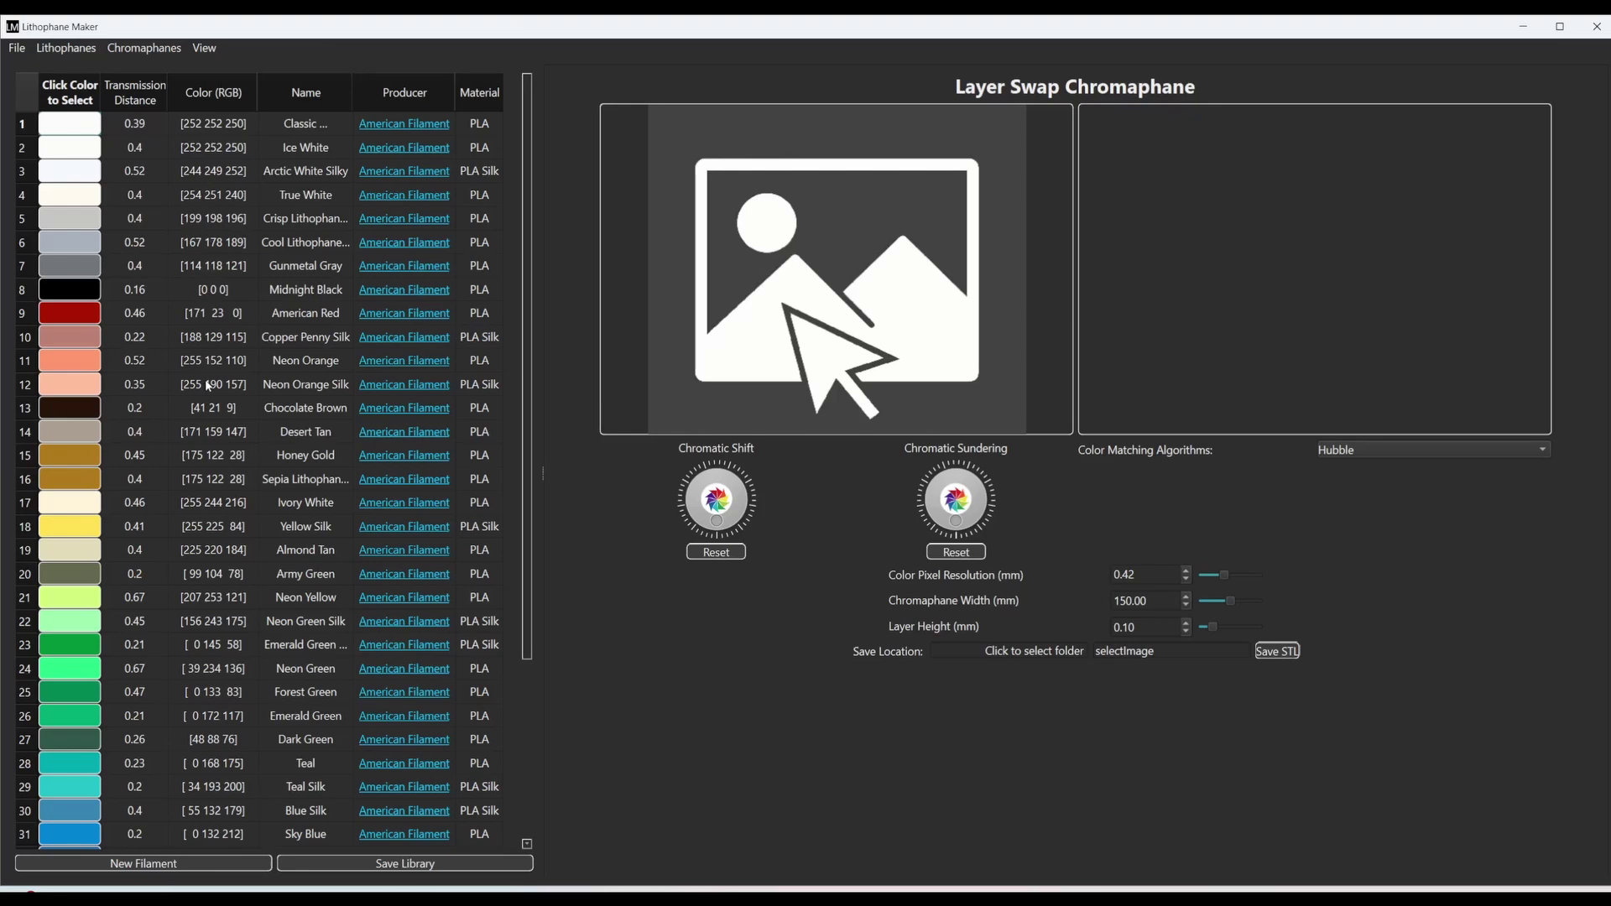
{"action": "double_click", "coordinate": [166, 92]}
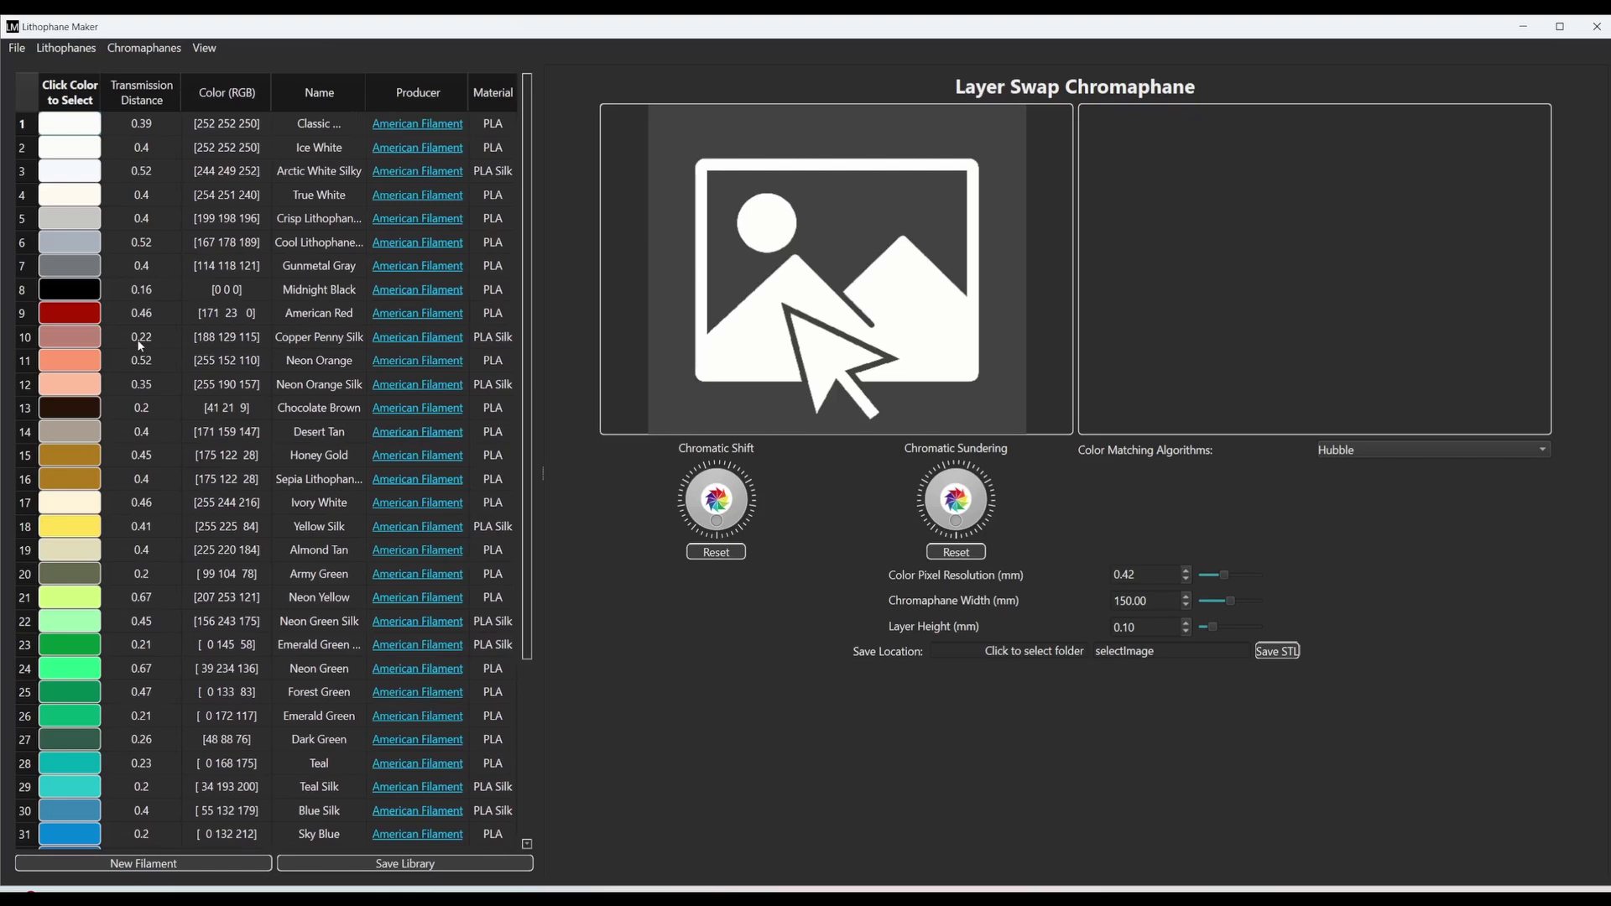
Select the transmission distance values for Arctic White Silky, True White and Midnight Black.
{"action": "left_click", "coordinate": [162, 173]}
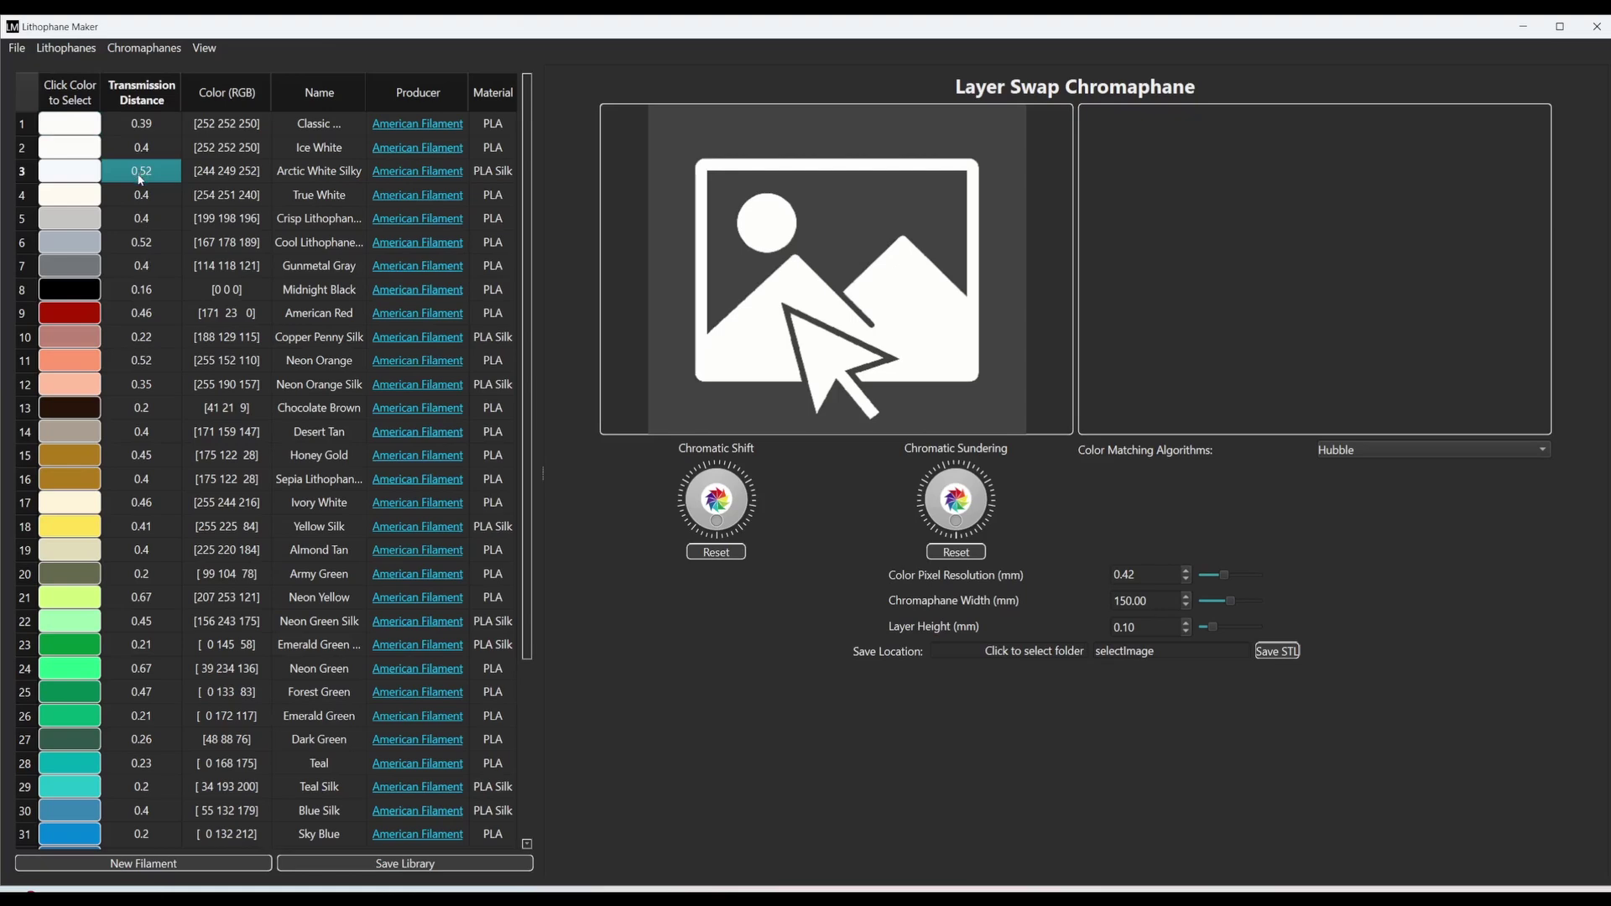
{"action": "left_click", "coordinate": [153, 203]}
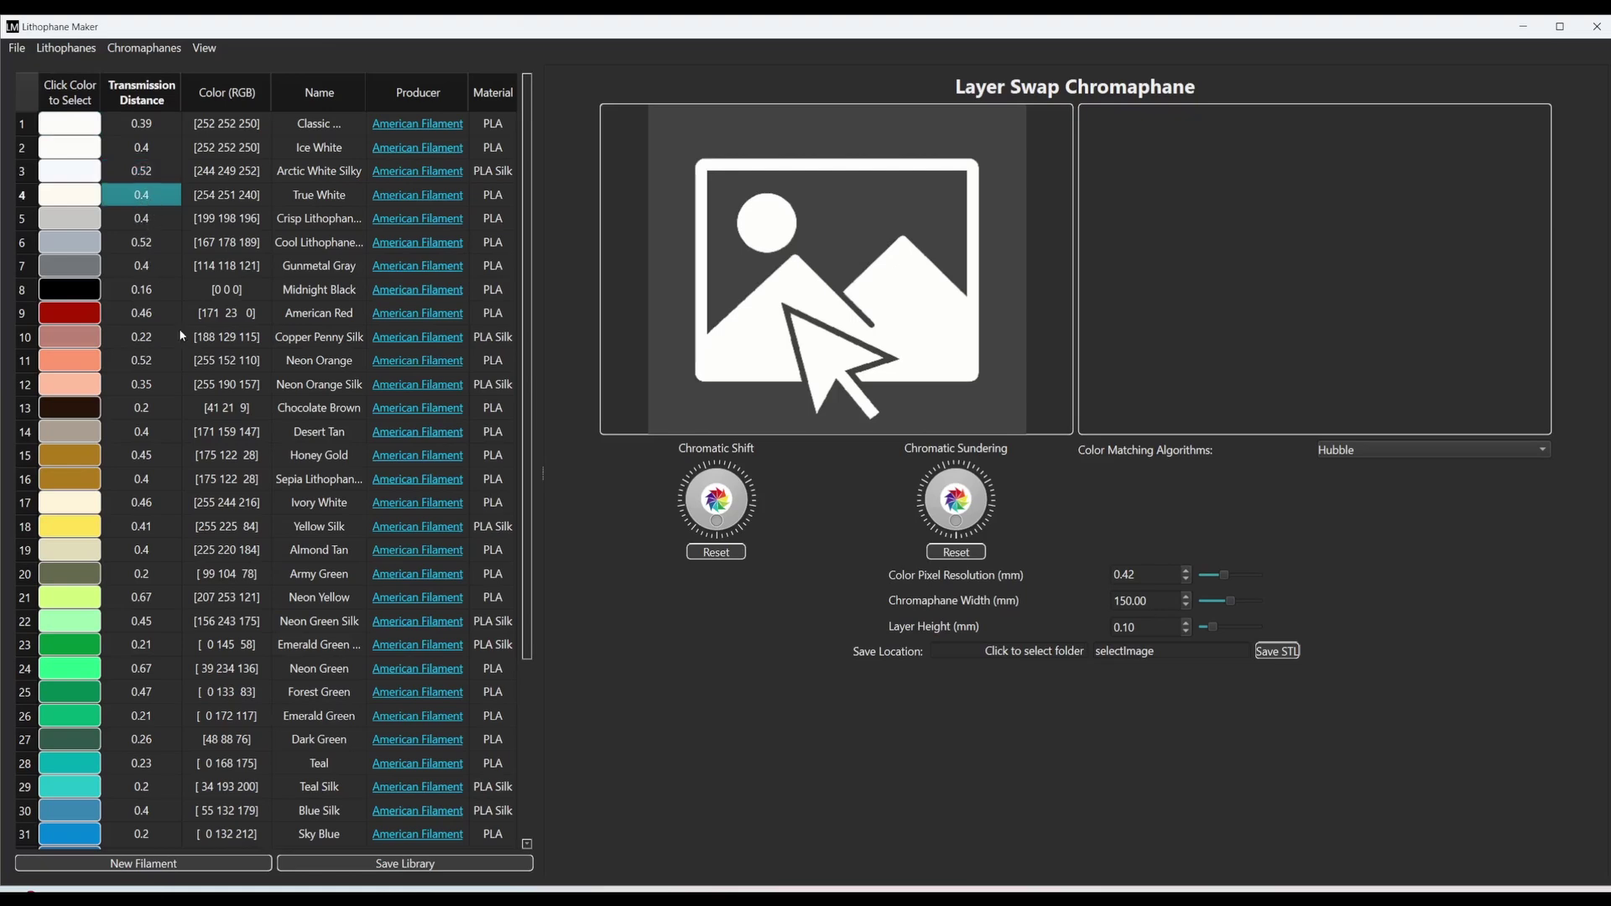
{"action": "left_click", "coordinate": [172, 289]}
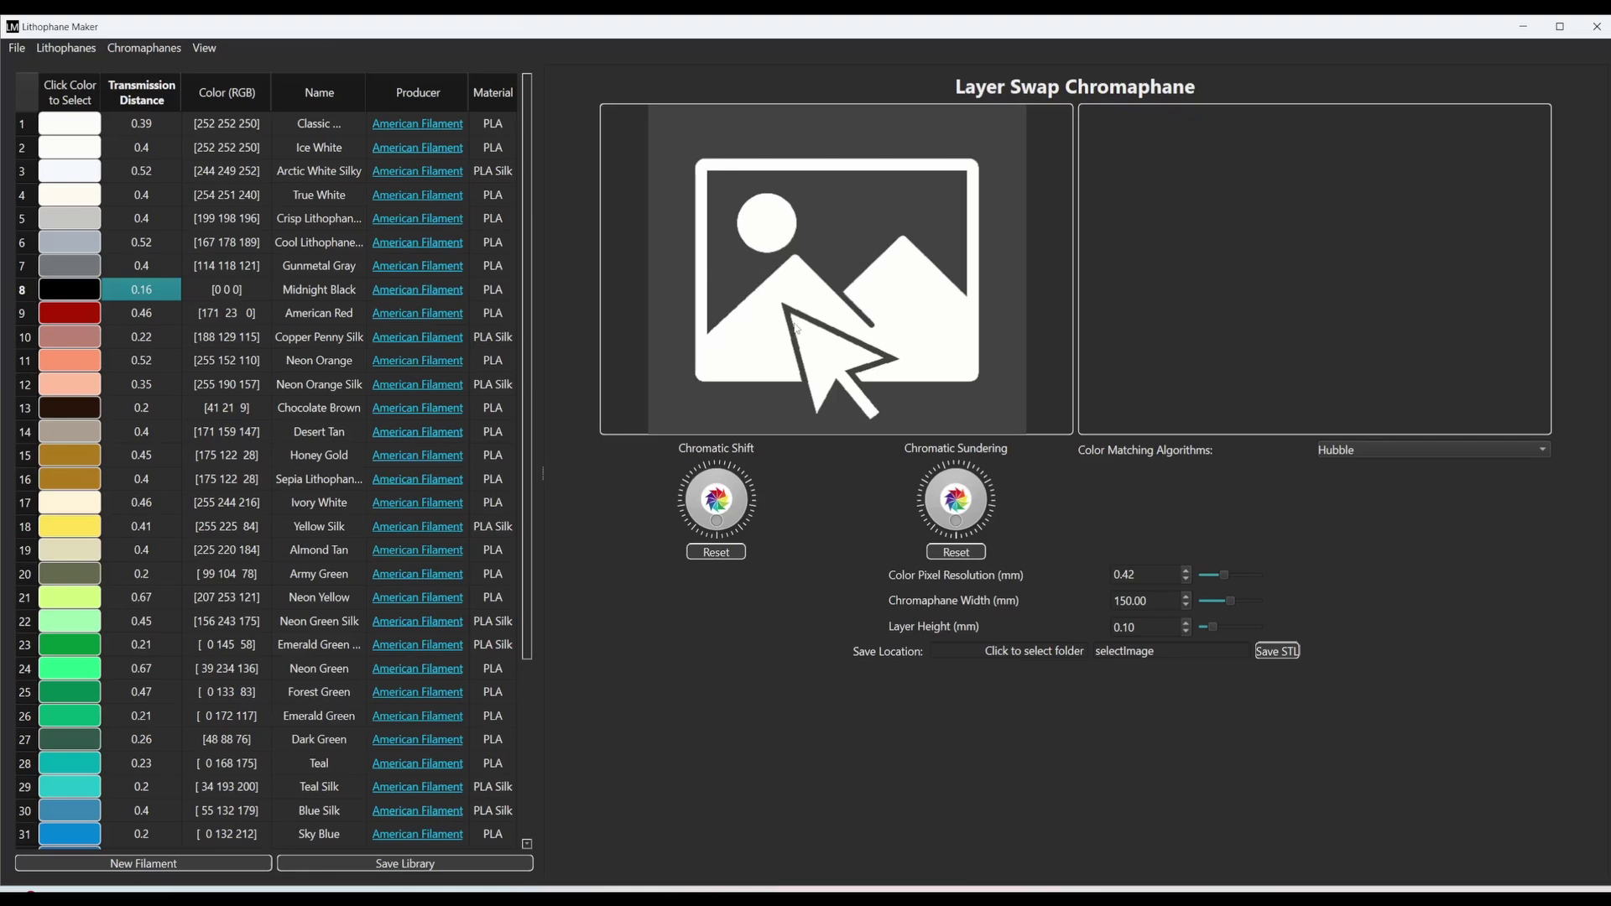
{"action": "key", "text": "Return"}
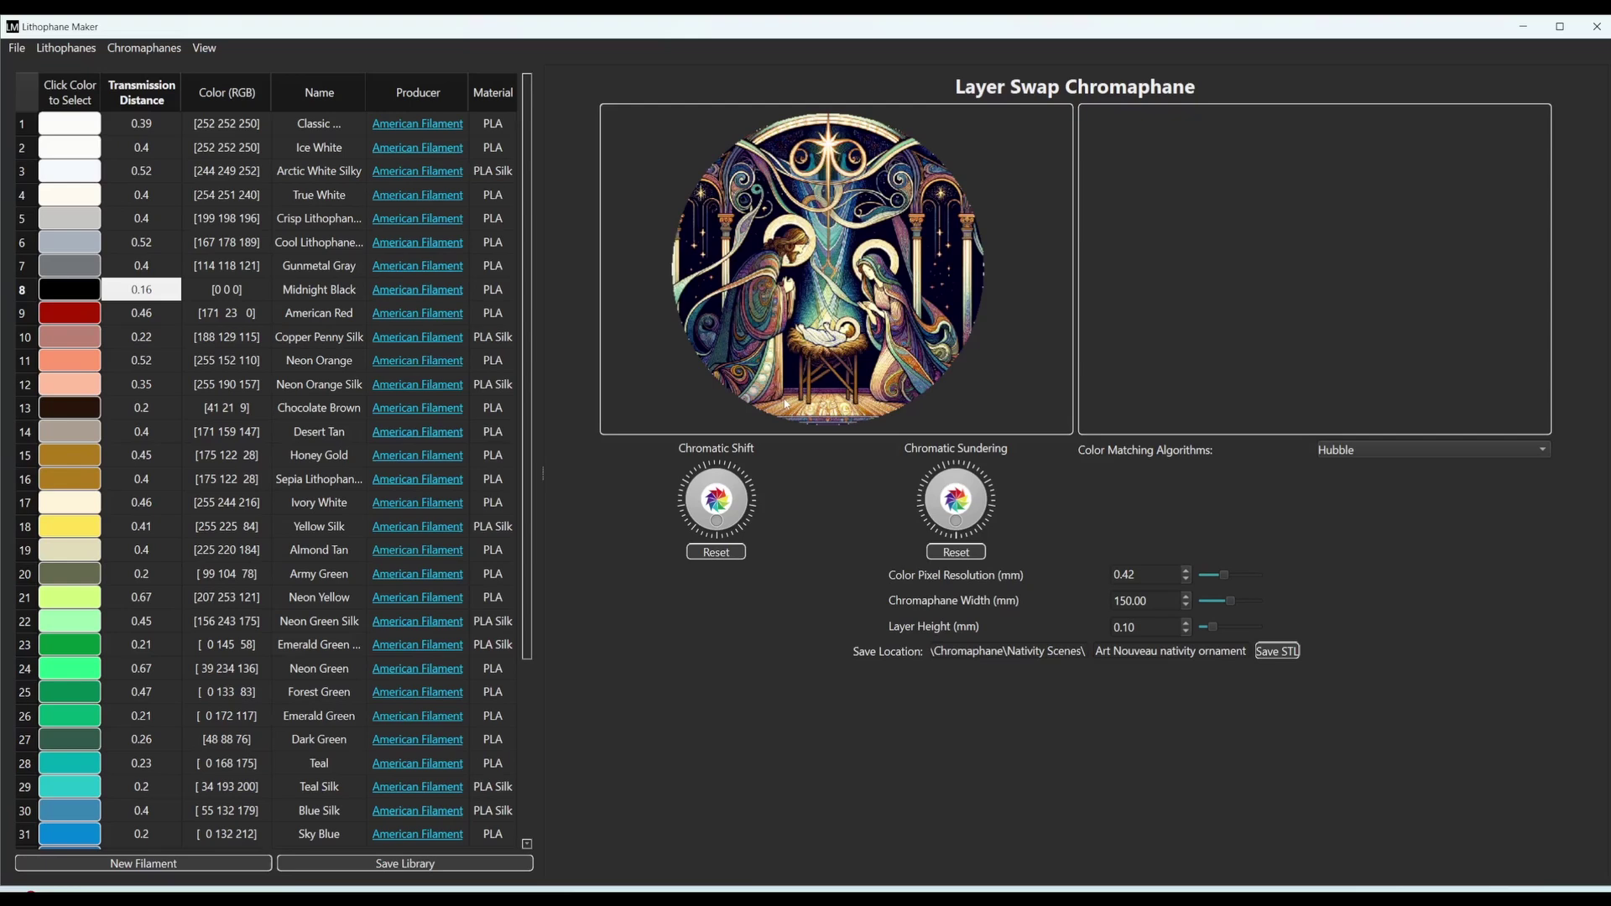
Match five image spots to their closest filaments: Deep Blue, Dark Green, Ivory White, American Red and one more.
{"action": "right_click", "coordinate": [833, 260]}
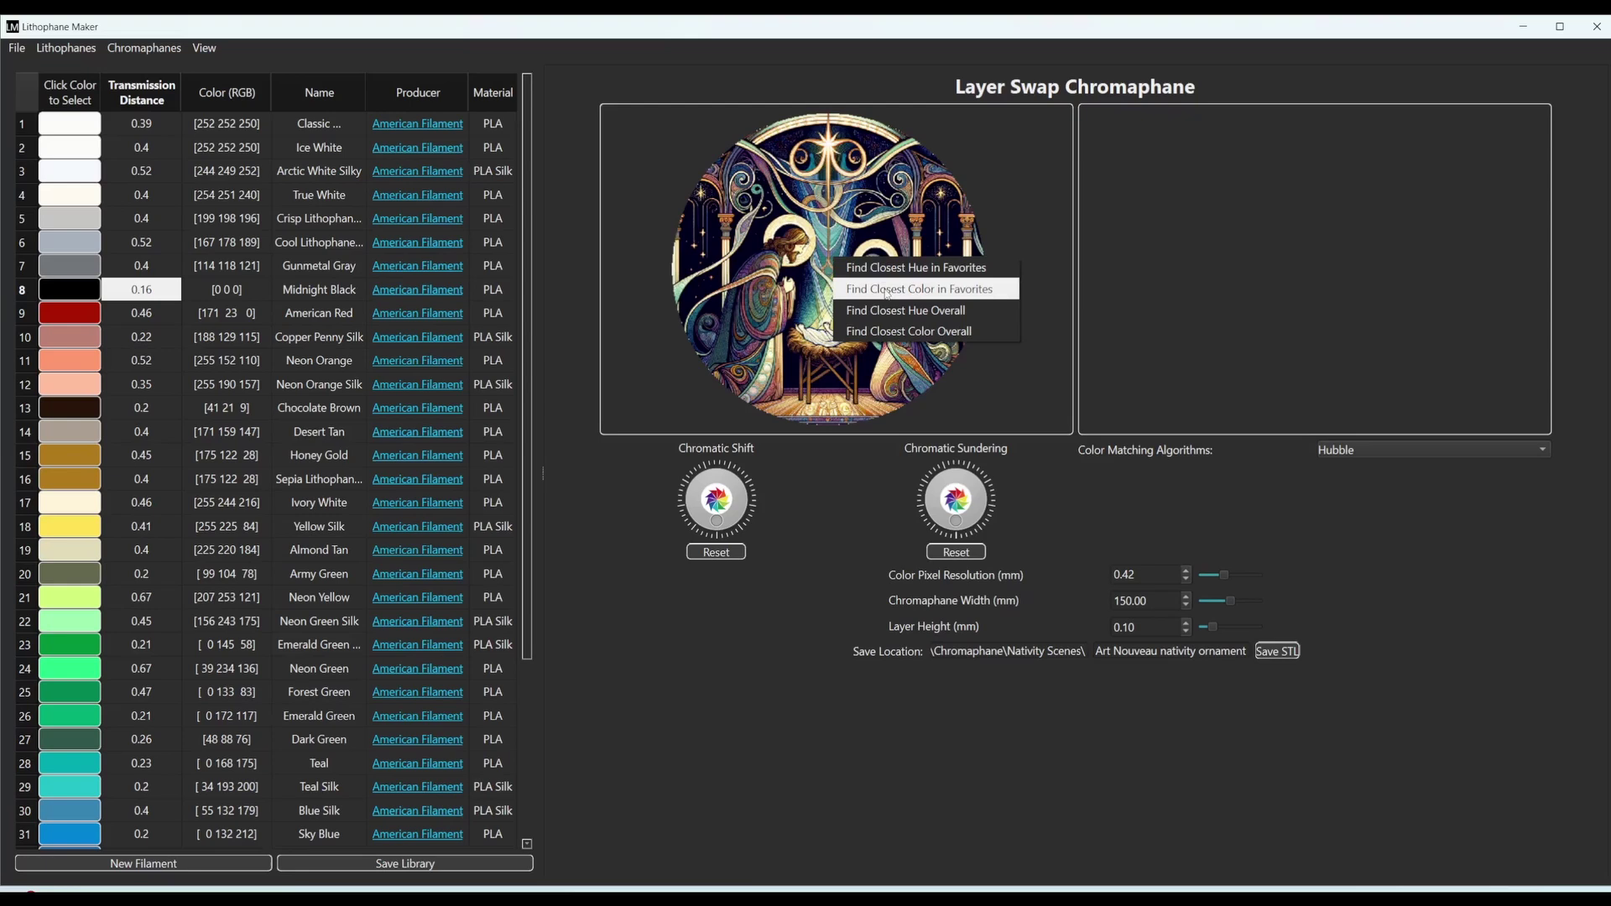
{"action": "left_click", "coordinate": [887, 290]}
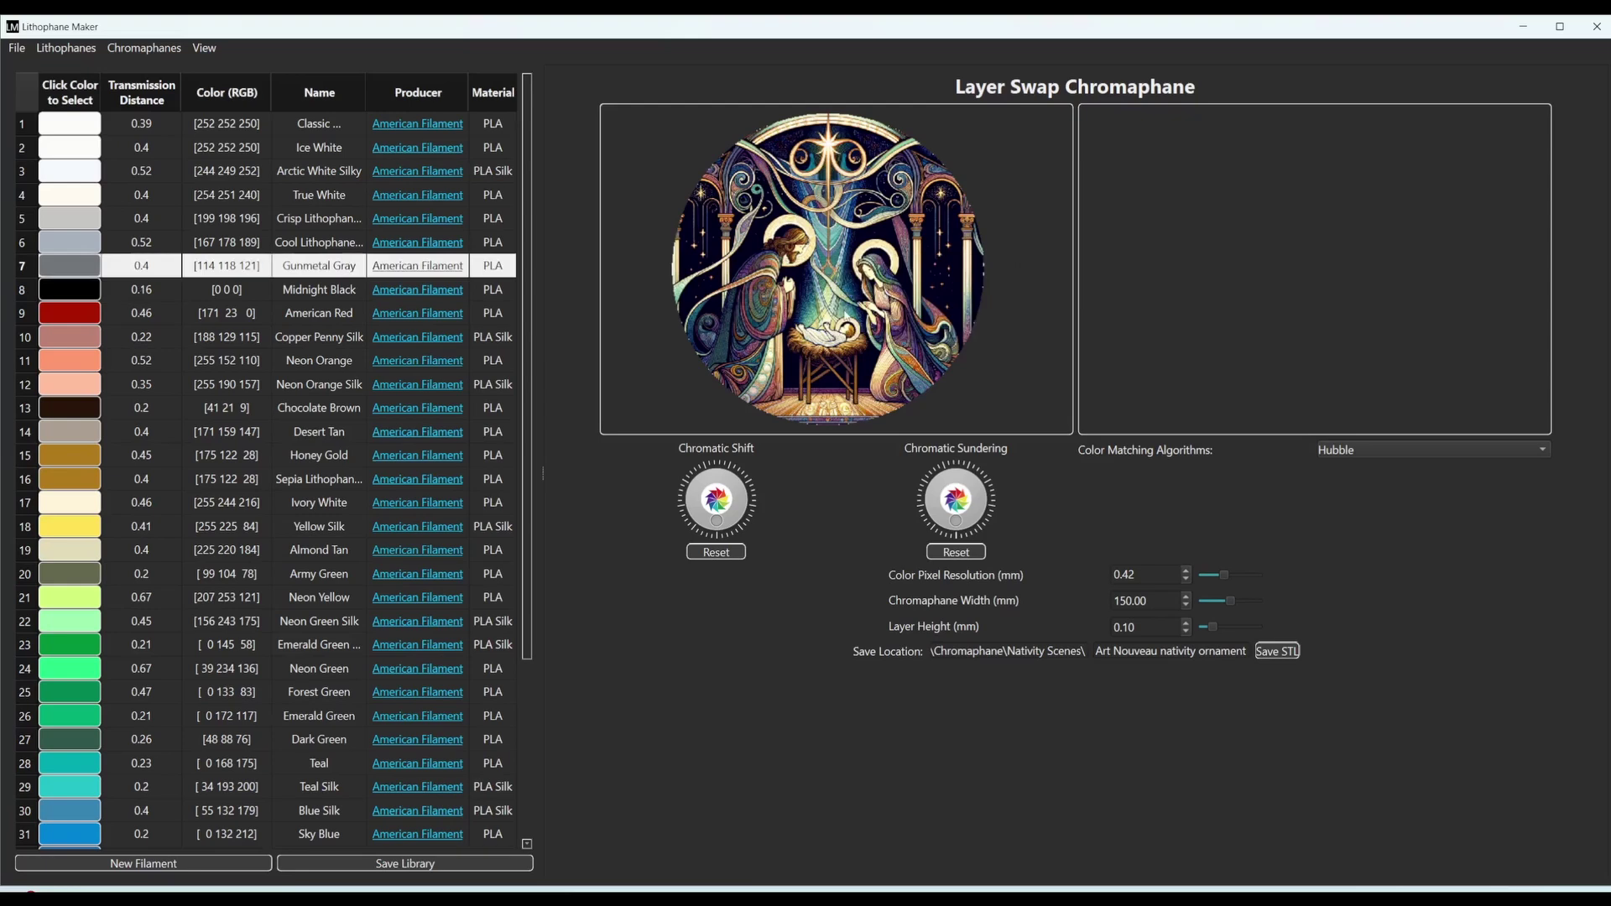
{"action": "right_click", "coordinate": [724, 352]}
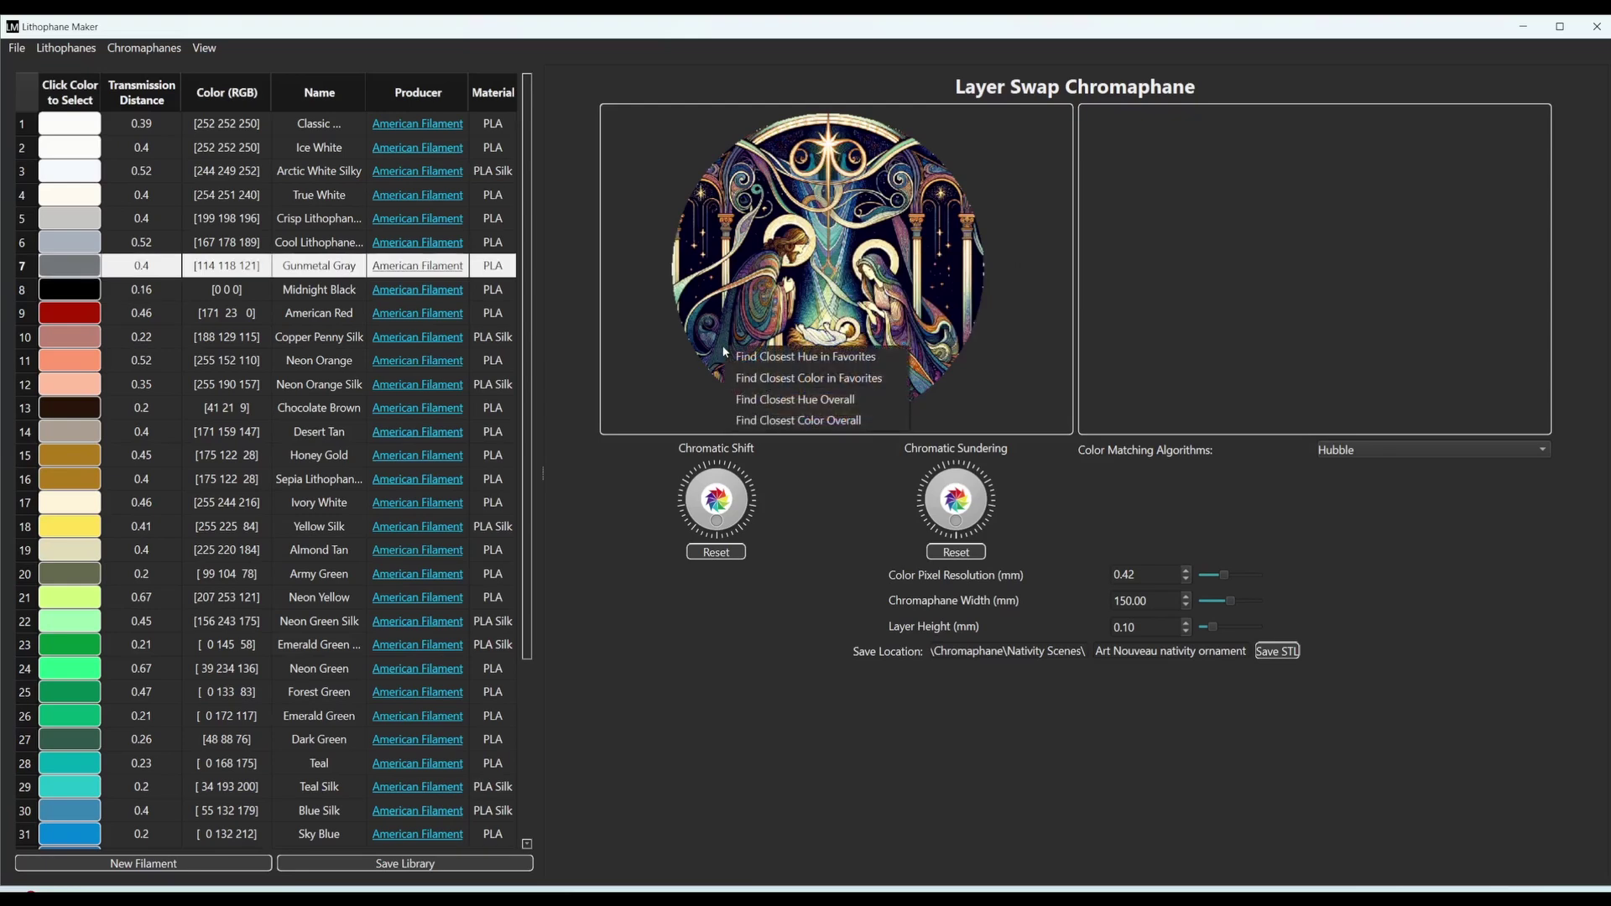
{"action": "left_click", "coordinate": [751, 377]}
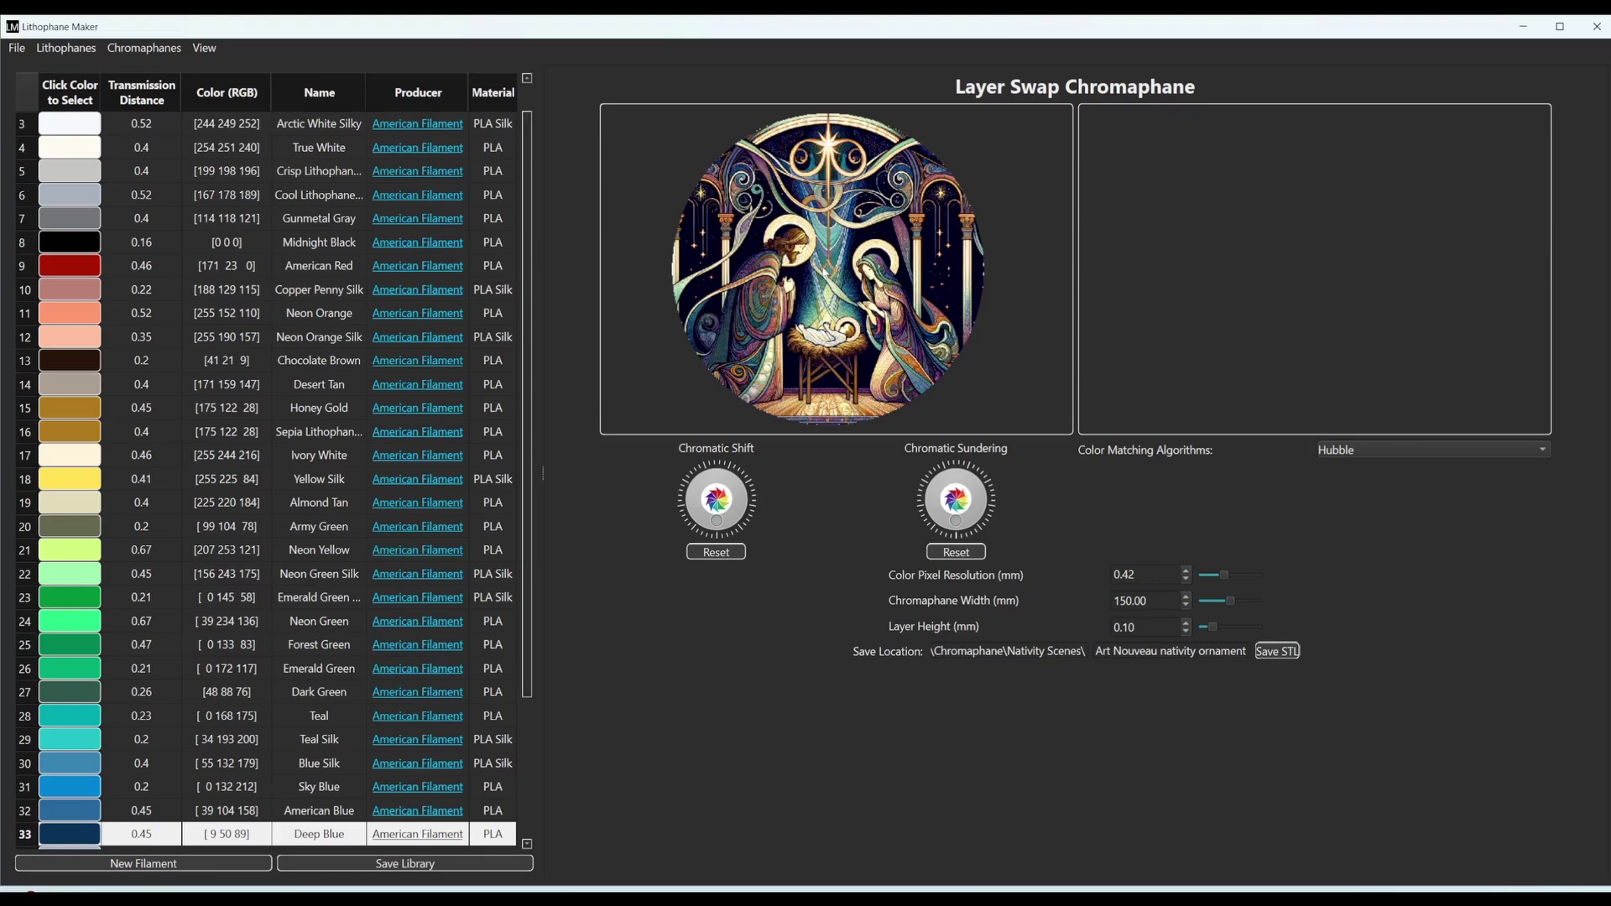
{"action": "right_click", "coordinate": [822, 262]}
{"action": "left_click", "coordinate": [846, 288]}
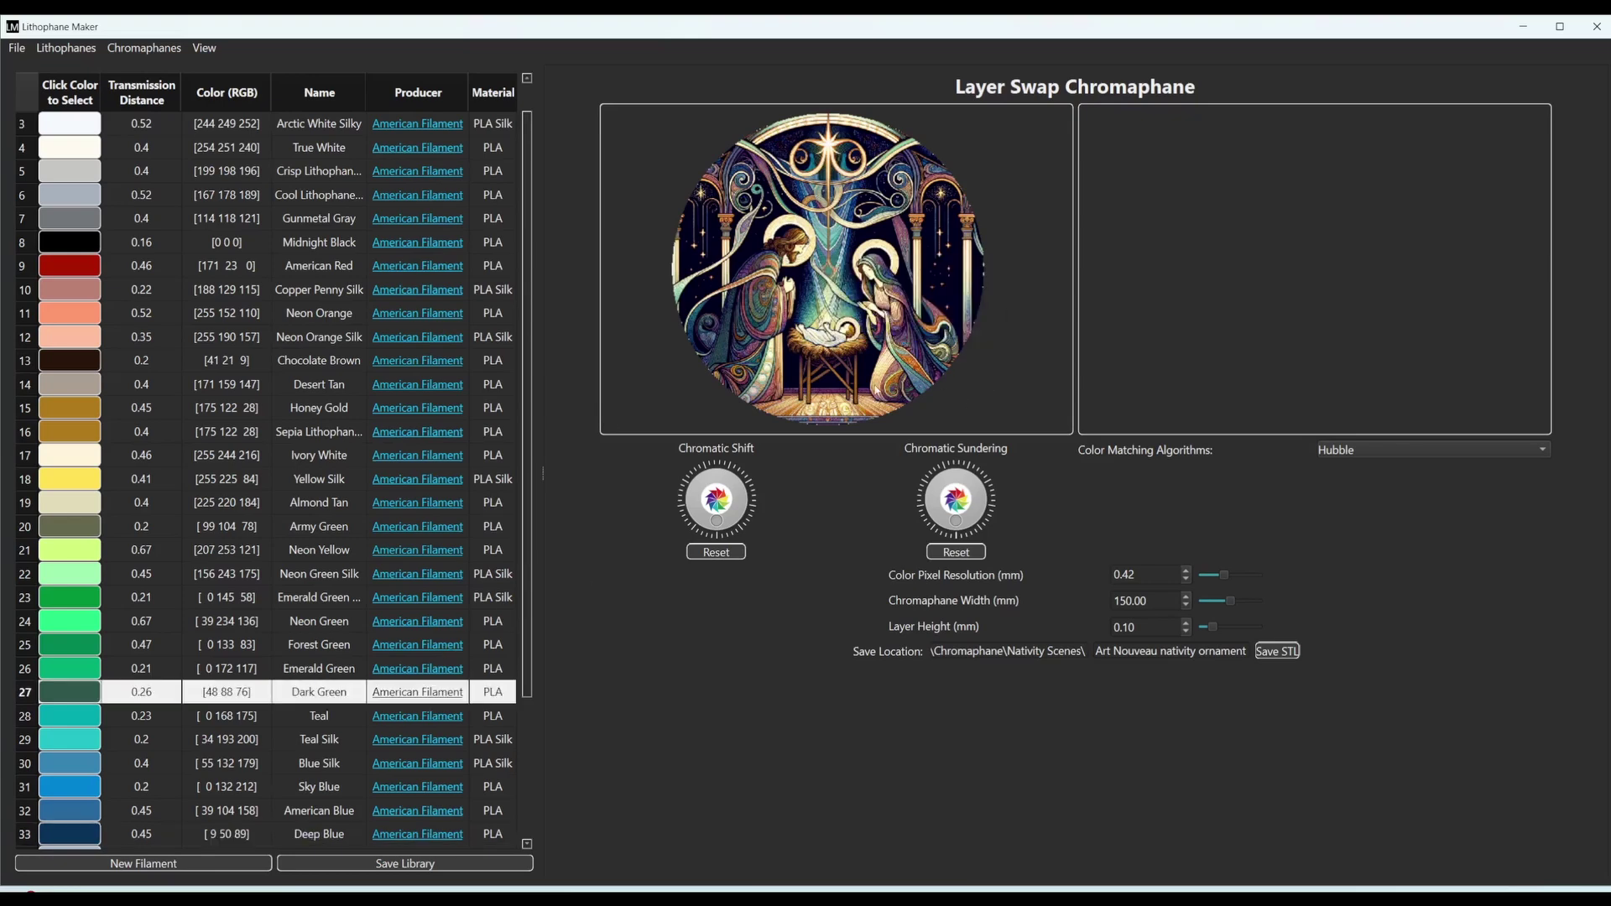
{"action": "right_click", "coordinate": [832, 405]}
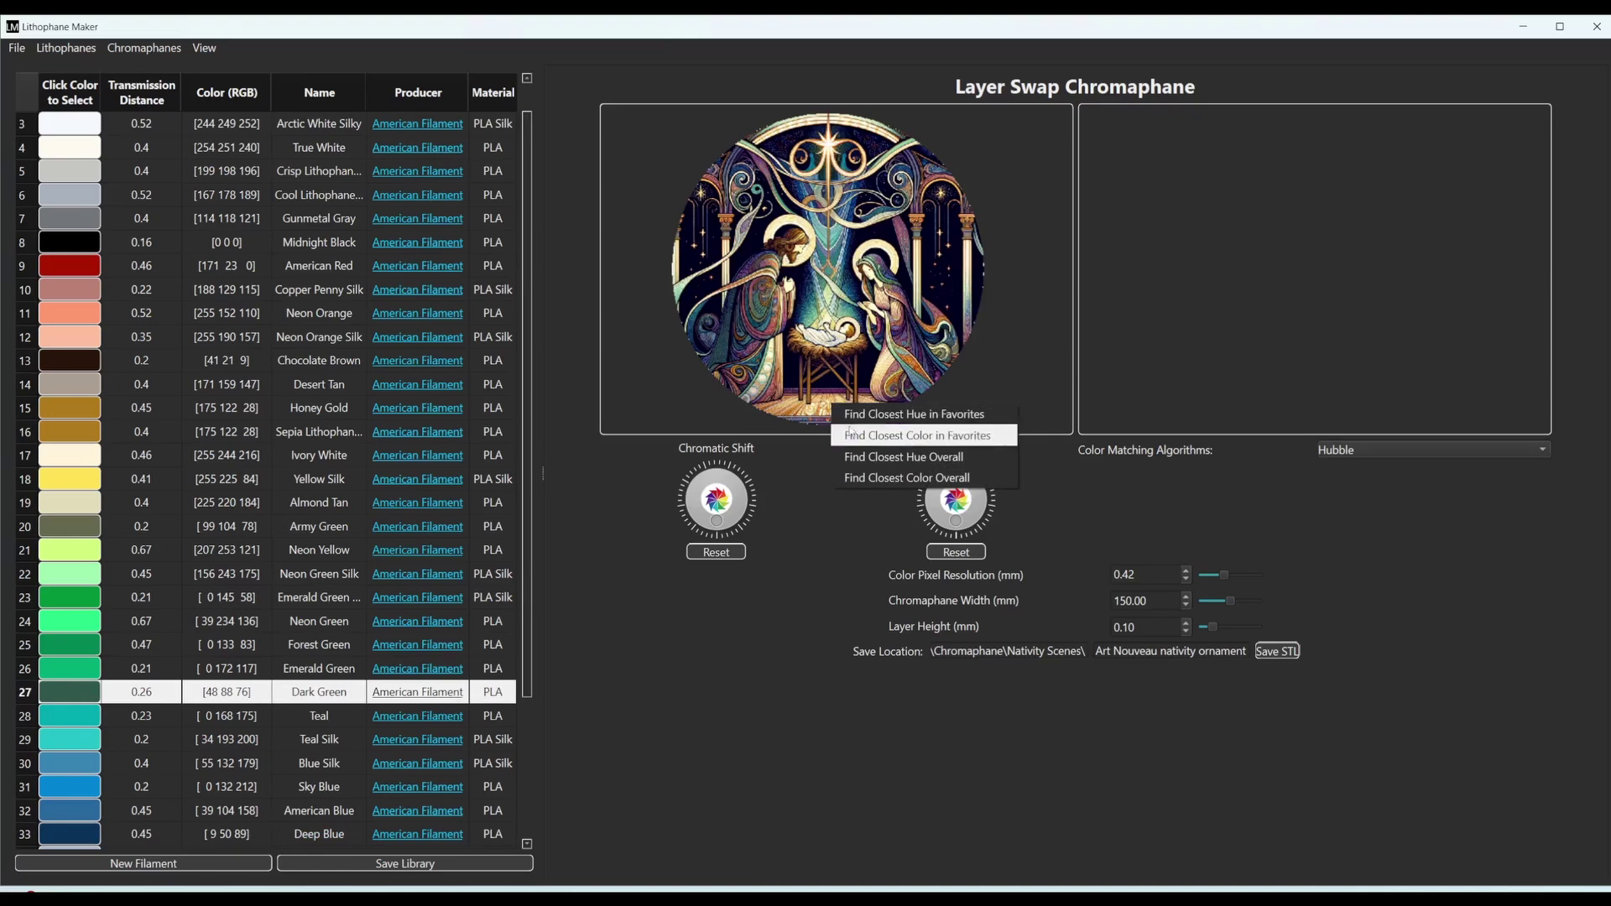
{"action": "left_click", "coordinate": [850, 435]}
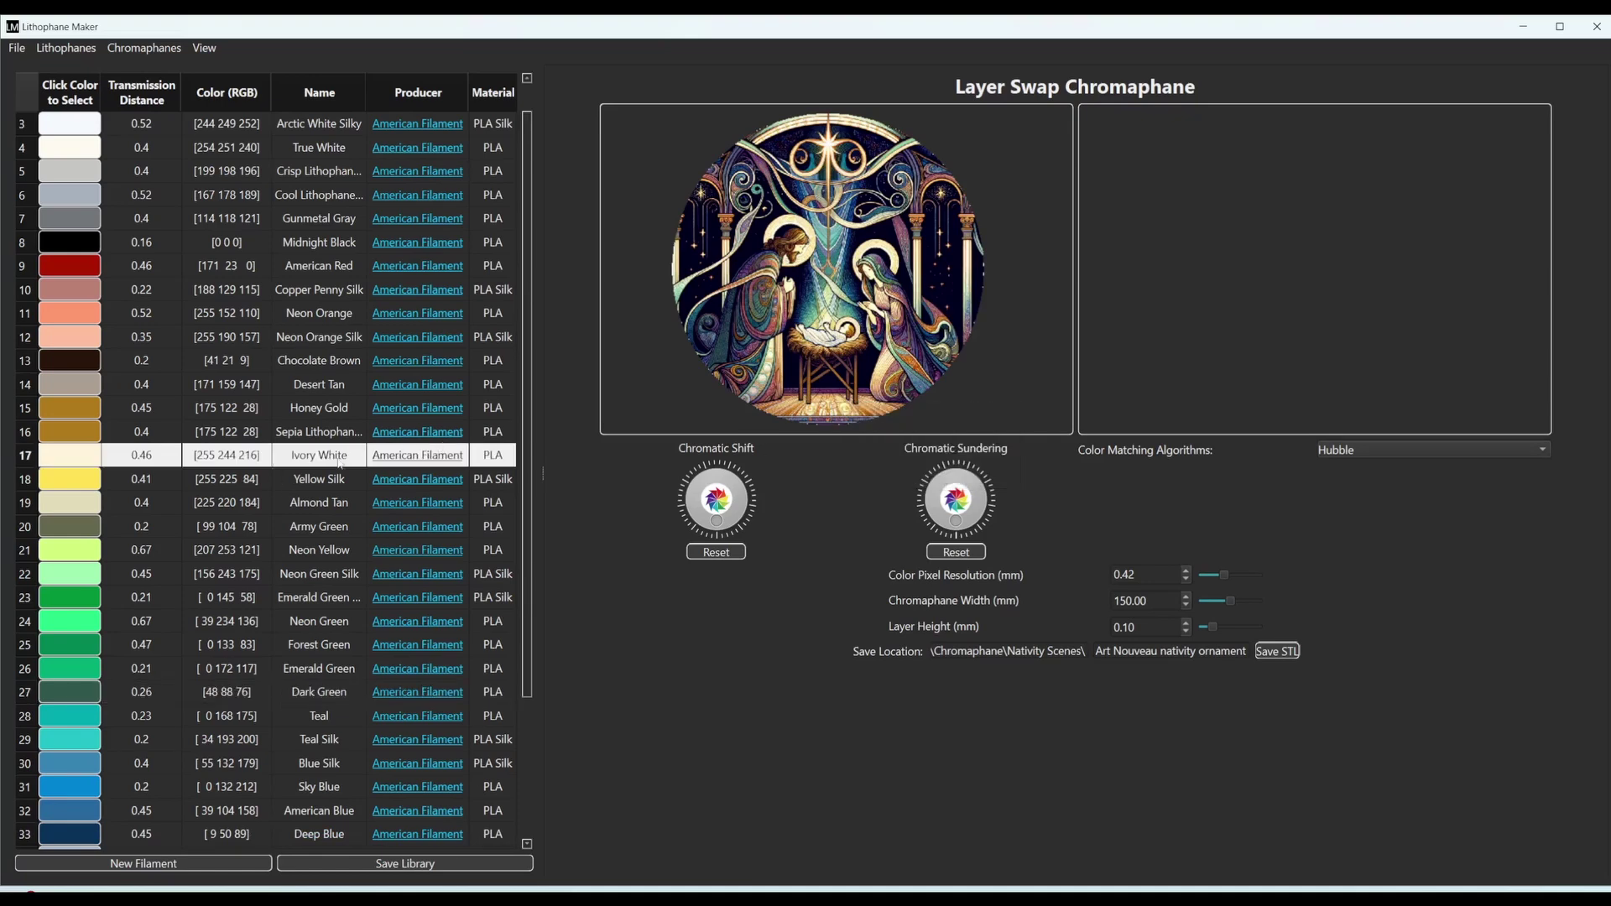
{"action": "right_click", "coordinate": [794, 416]}
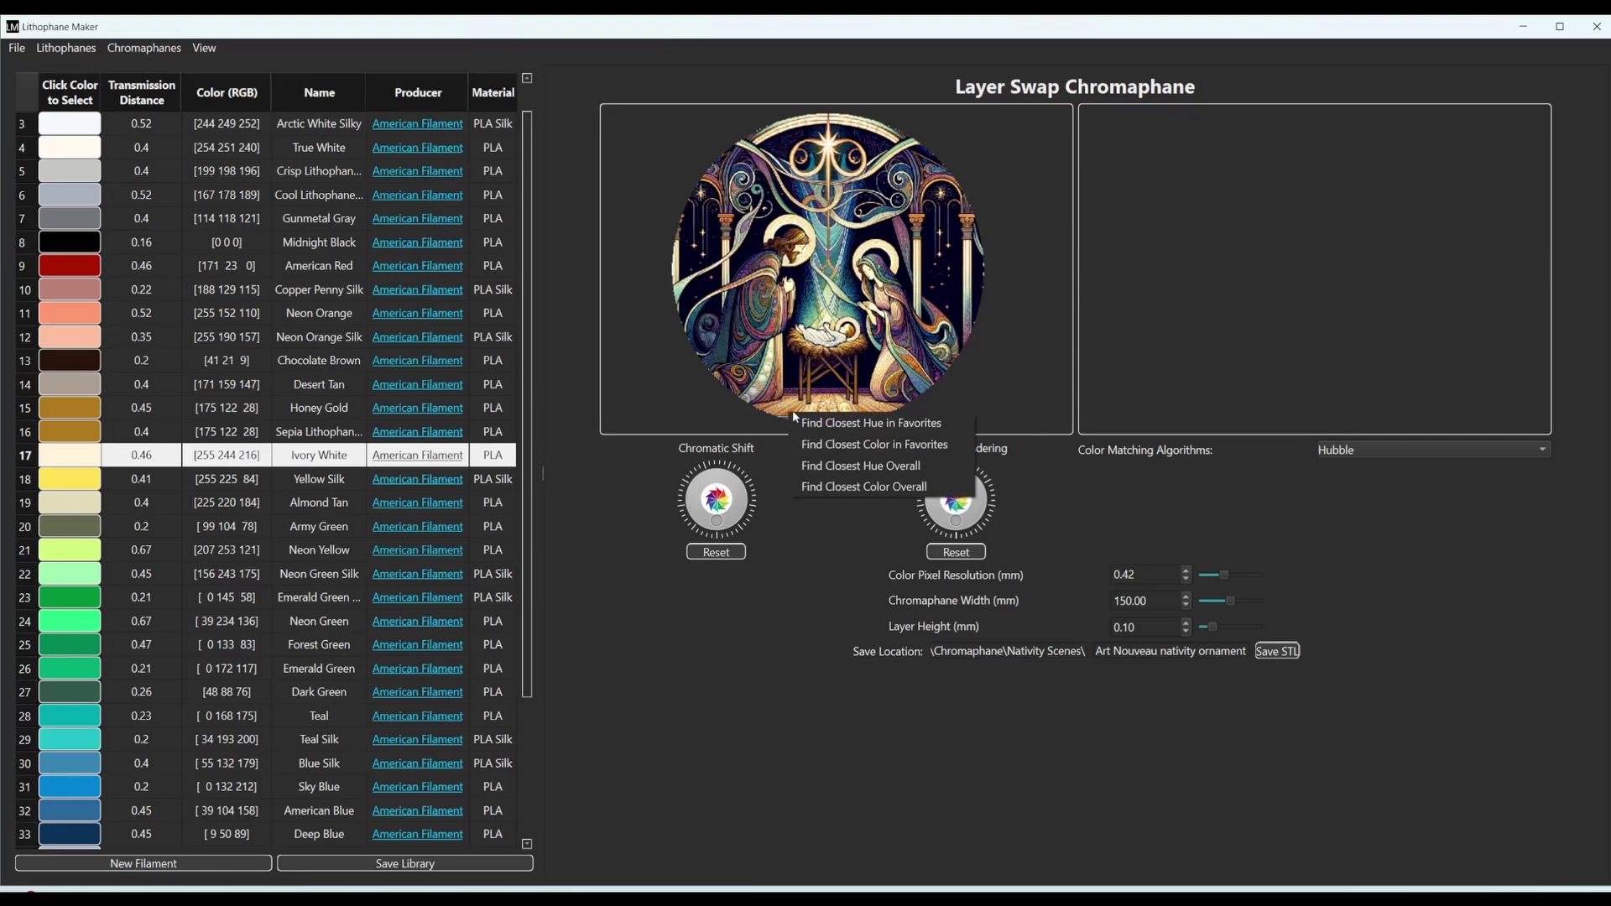
{"action": "left_click", "coordinate": [839, 444]}
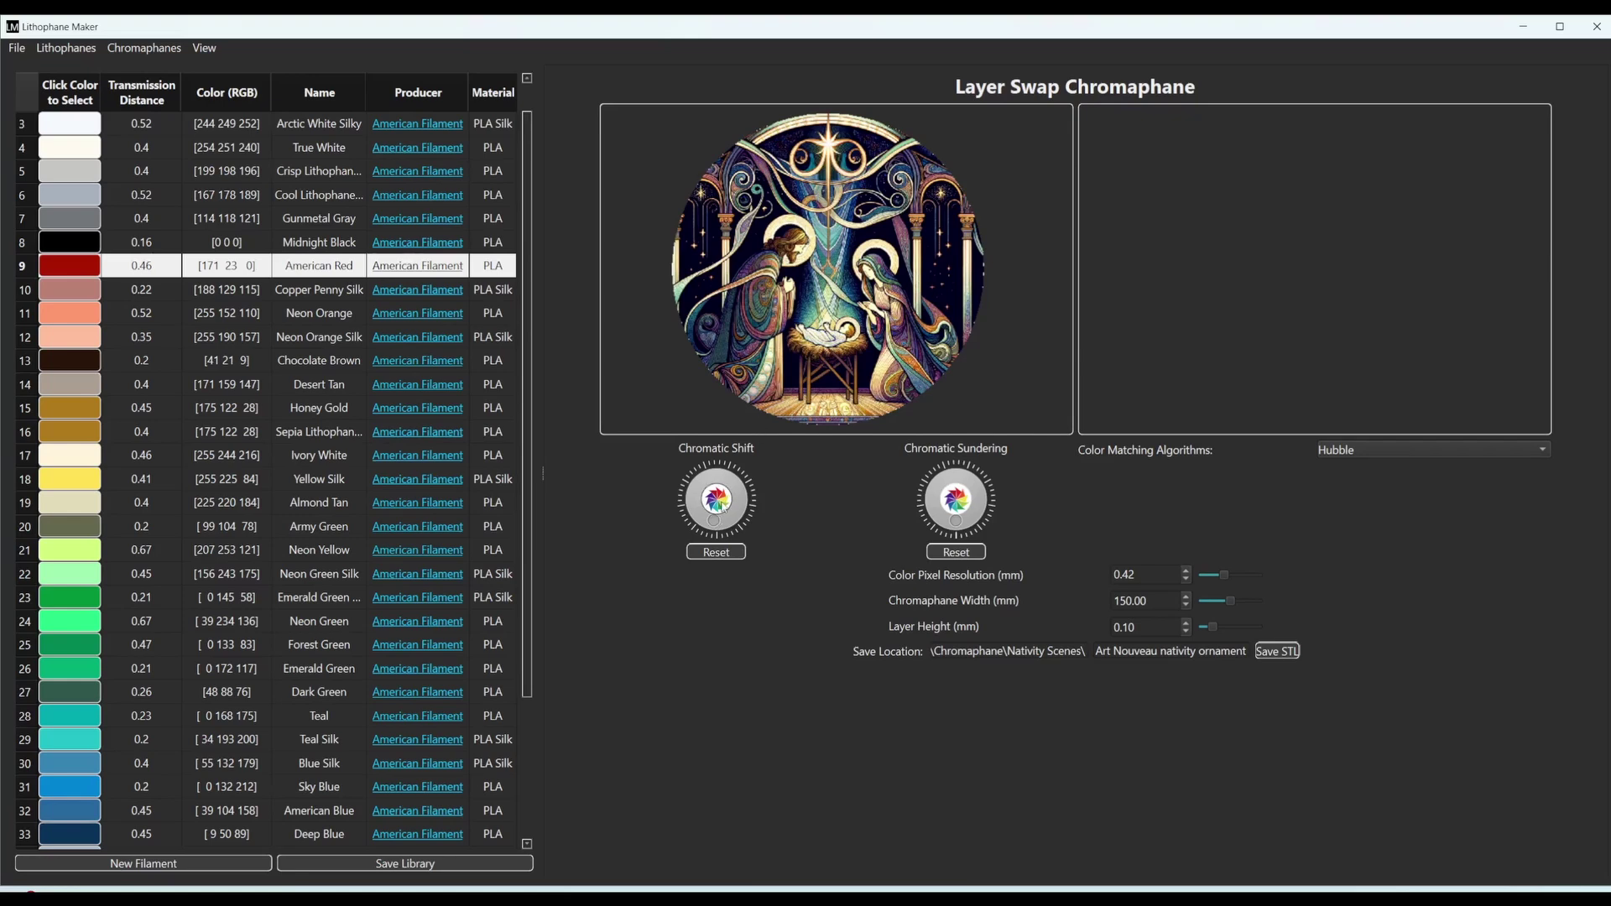
{"action": "mouse_move", "coordinate": [718, 503]}
{"action": "left_mouse_down"}
{"action": "mouse_move", "coordinate": [705, 524]}
{"action": "mouse_move", "coordinate": [692, 488]}
{"action": "mouse_move", "coordinate": [743, 505]}
{"action": "mouse_move", "coordinate": [737, 518]}
{"action": "mouse_move", "coordinate": [713, 513]}
{"action": "mouse_move", "coordinate": [732, 487]}
{"action": "left_mouse_up"}
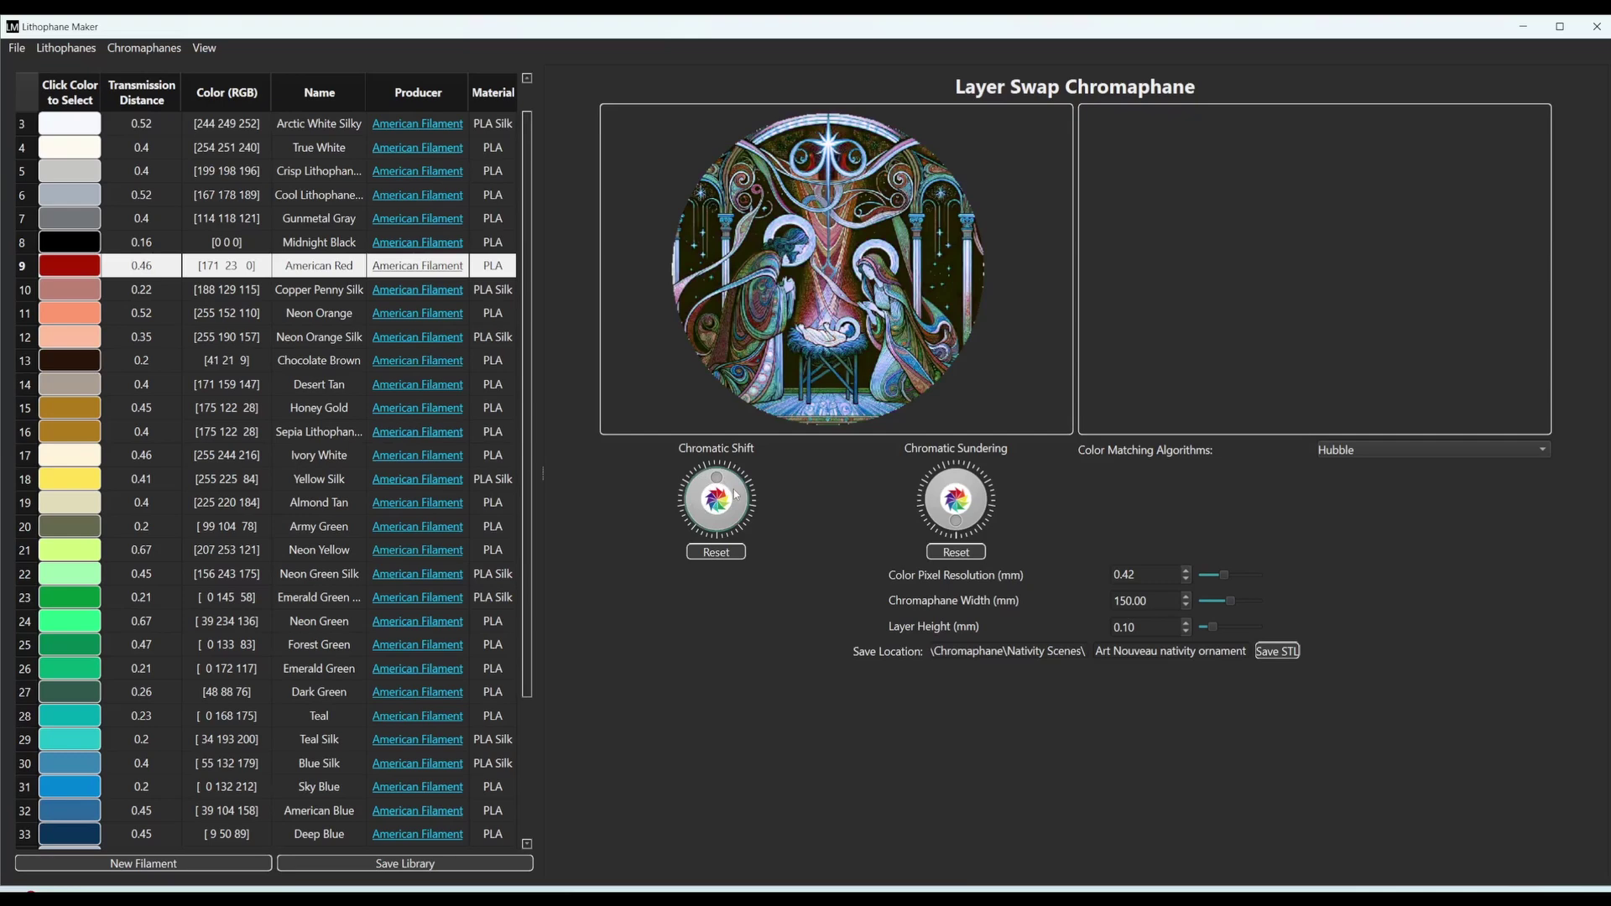
{"action": "left_click", "coordinate": [736, 495]}
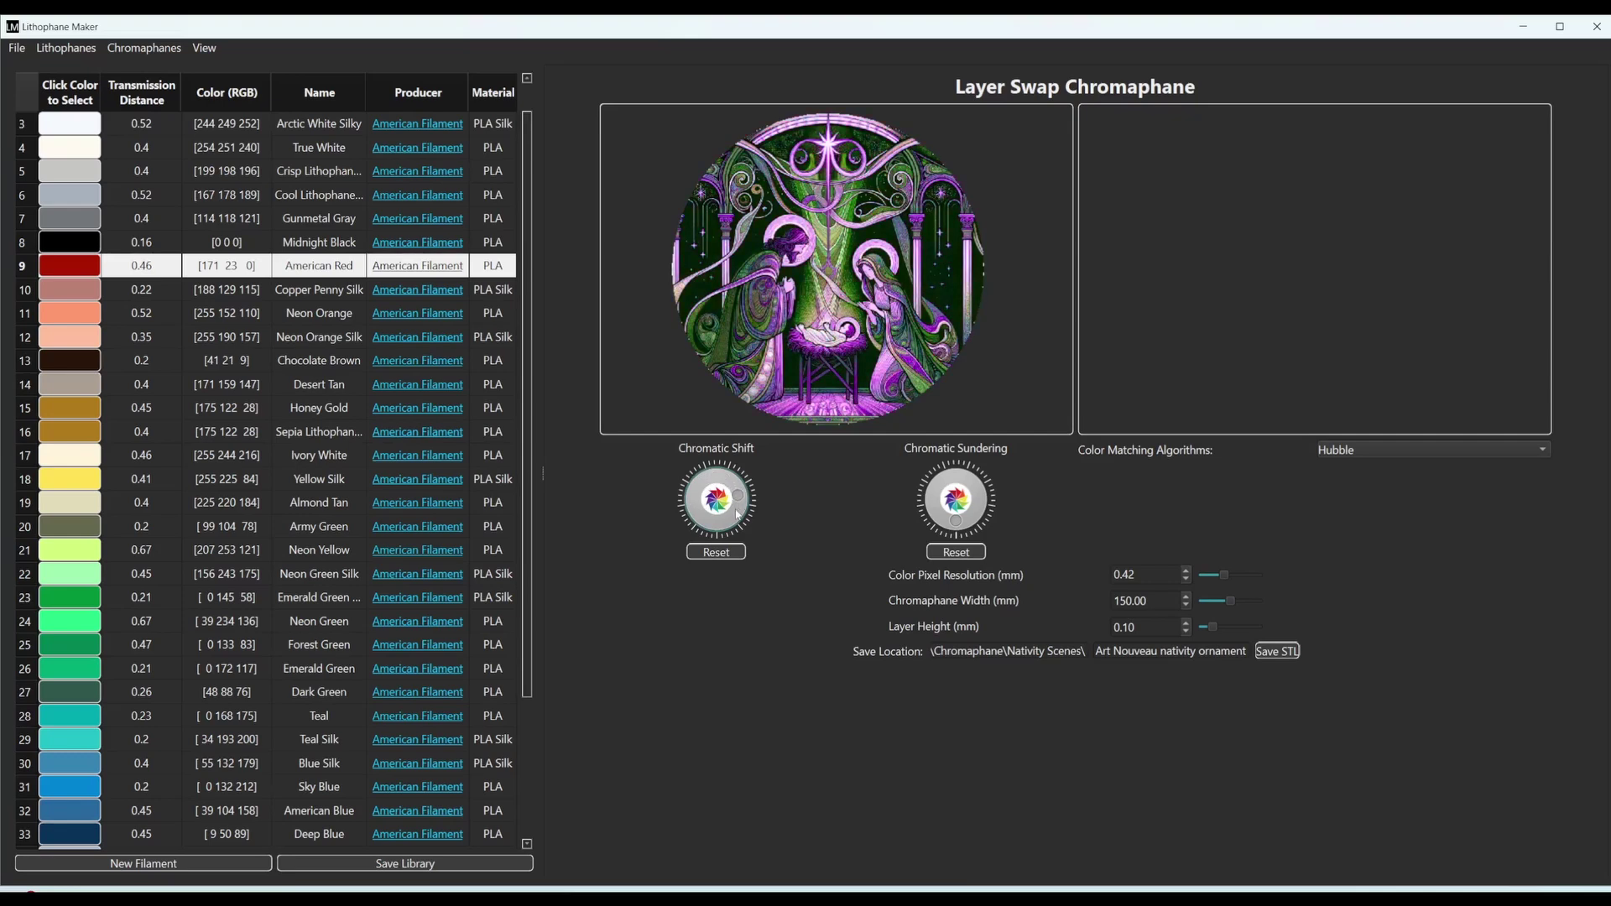
{"action": "left_click", "coordinate": [730, 525]}
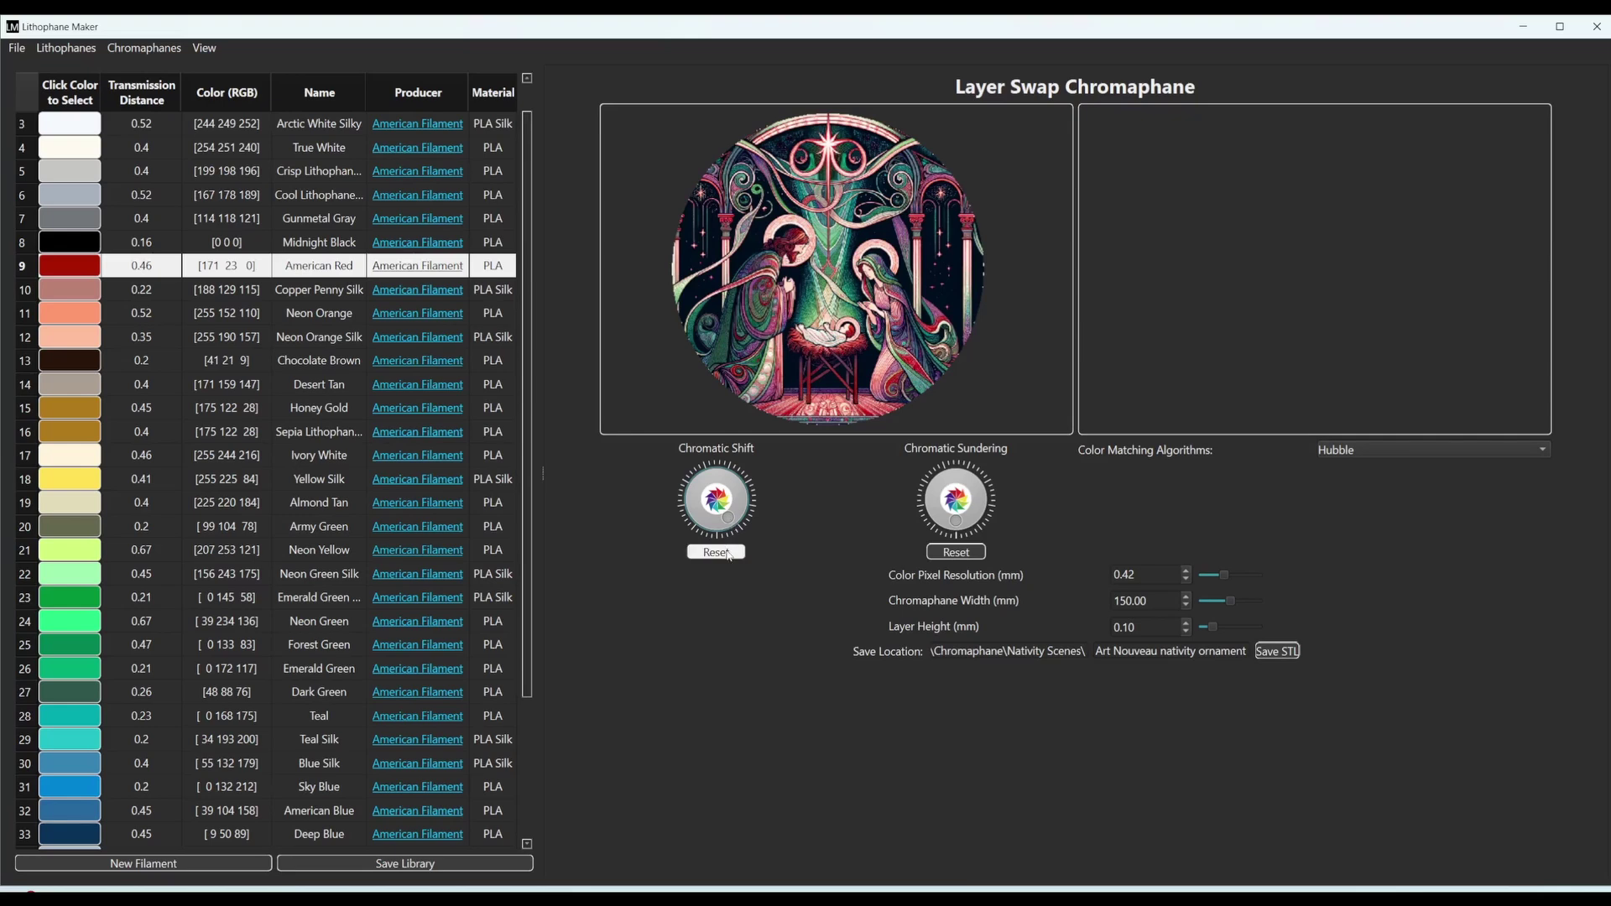
{"action": "left_click", "coordinate": [716, 552]}
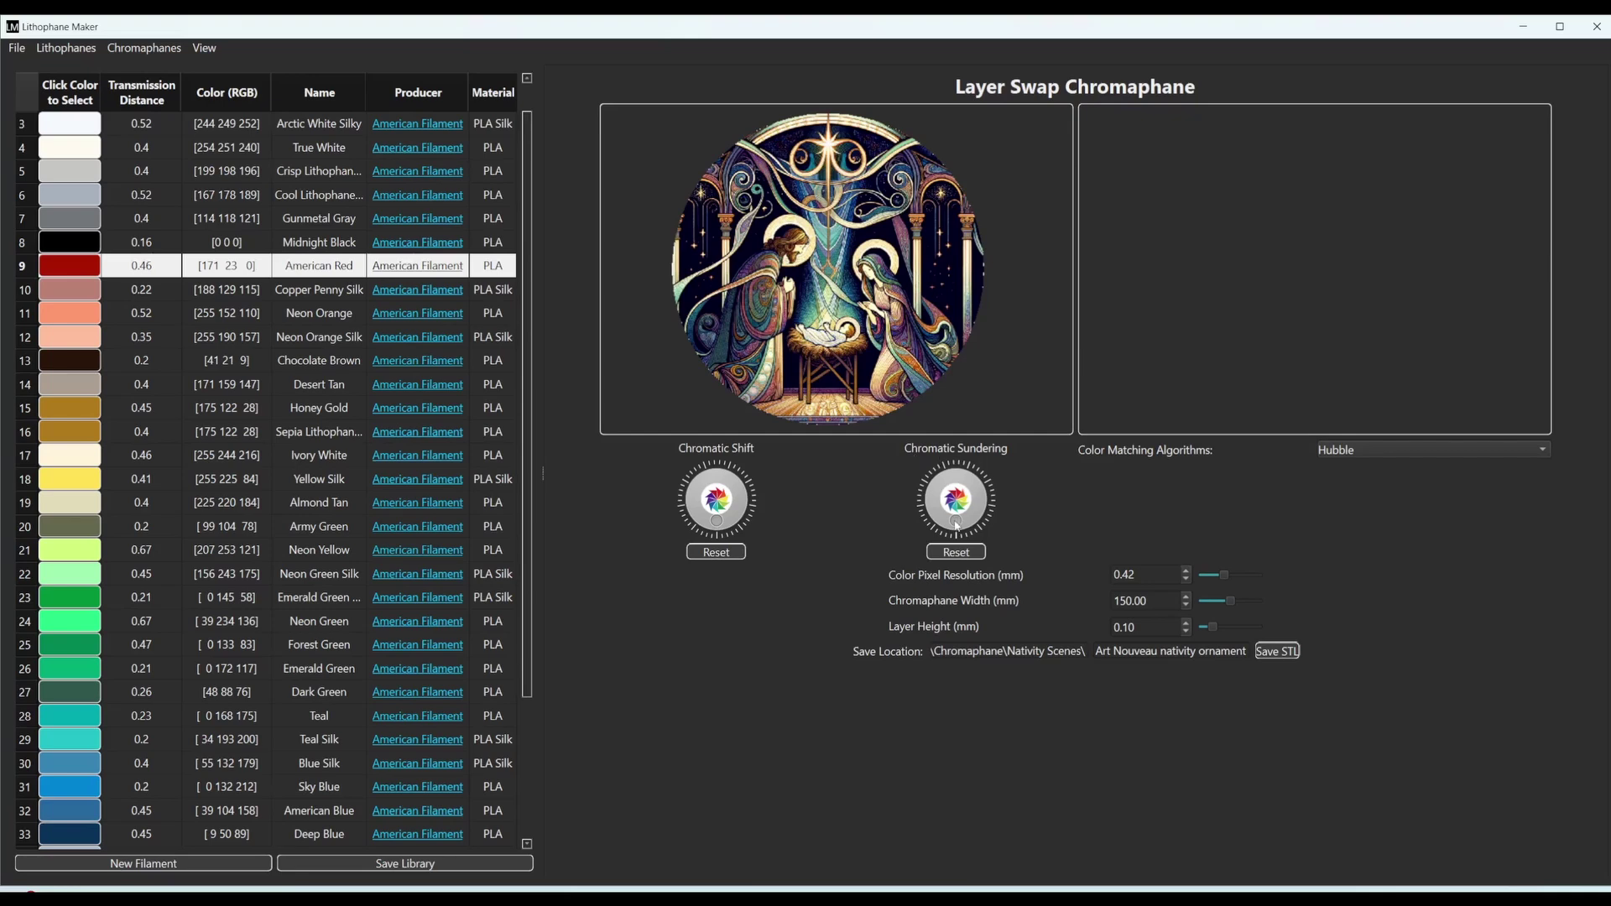
{"action": "mouse_move", "coordinate": [956, 526]}
{"action": "left_mouse_down"}
{"action": "mouse_move", "coordinate": [932, 501]}
{"action": "mouse_move", "coordinate": [977, 496]}
{"action": "mouse_move", "coordinate": [956, 530]}
{"action": "left_mouse_up"}
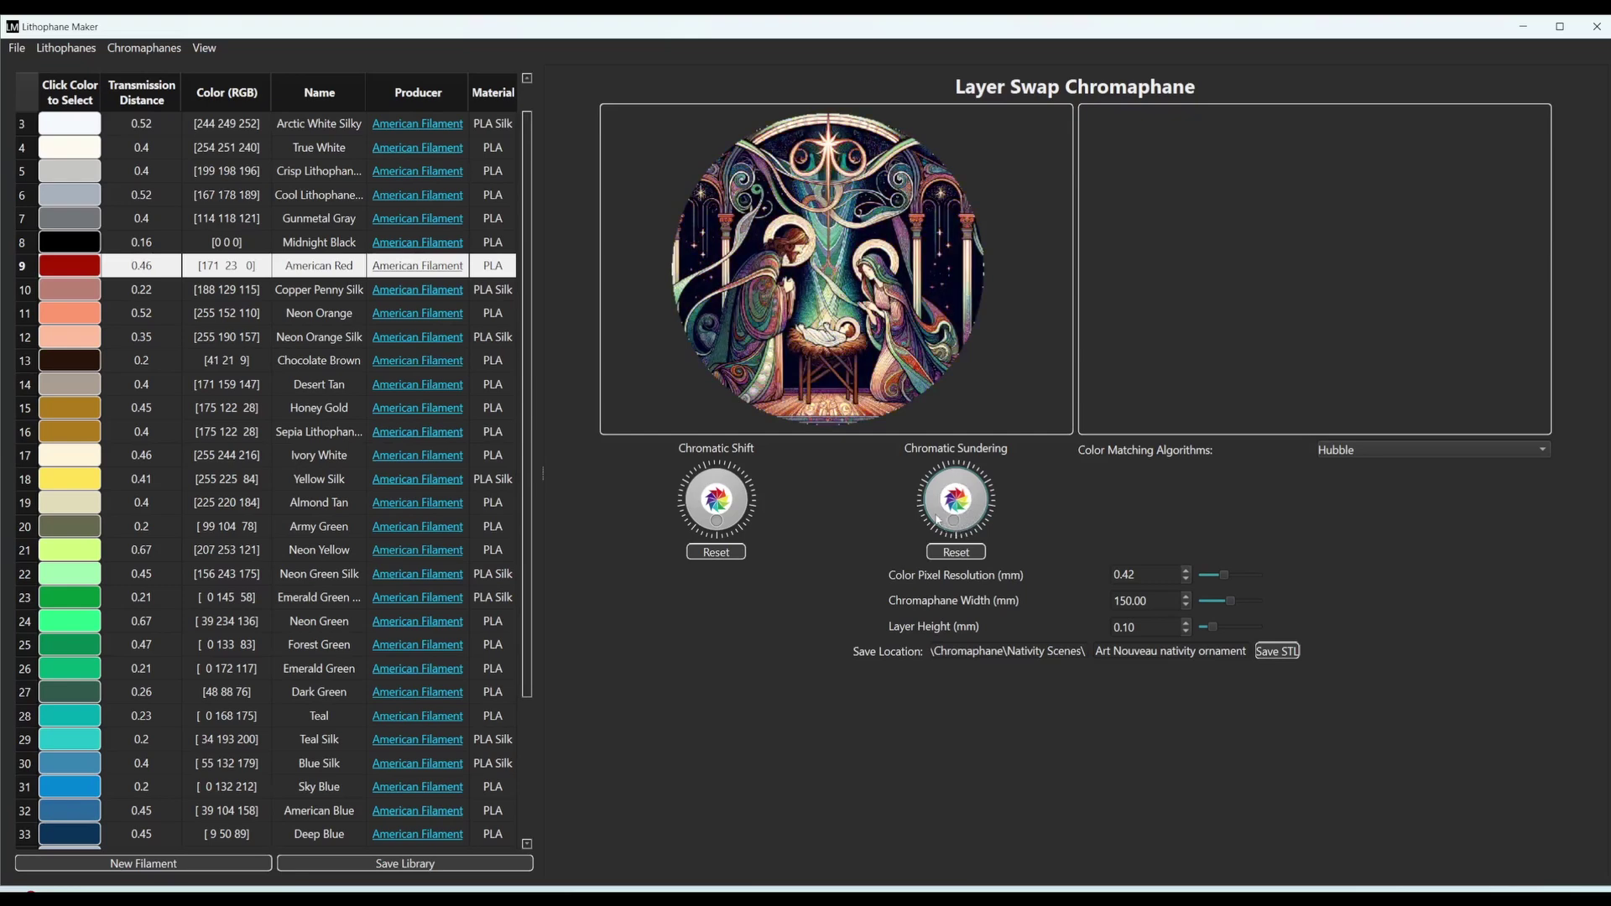
{"action": "left_click_drag", "start_coordinate": [937, 520], "coordinate": [932, 503]}
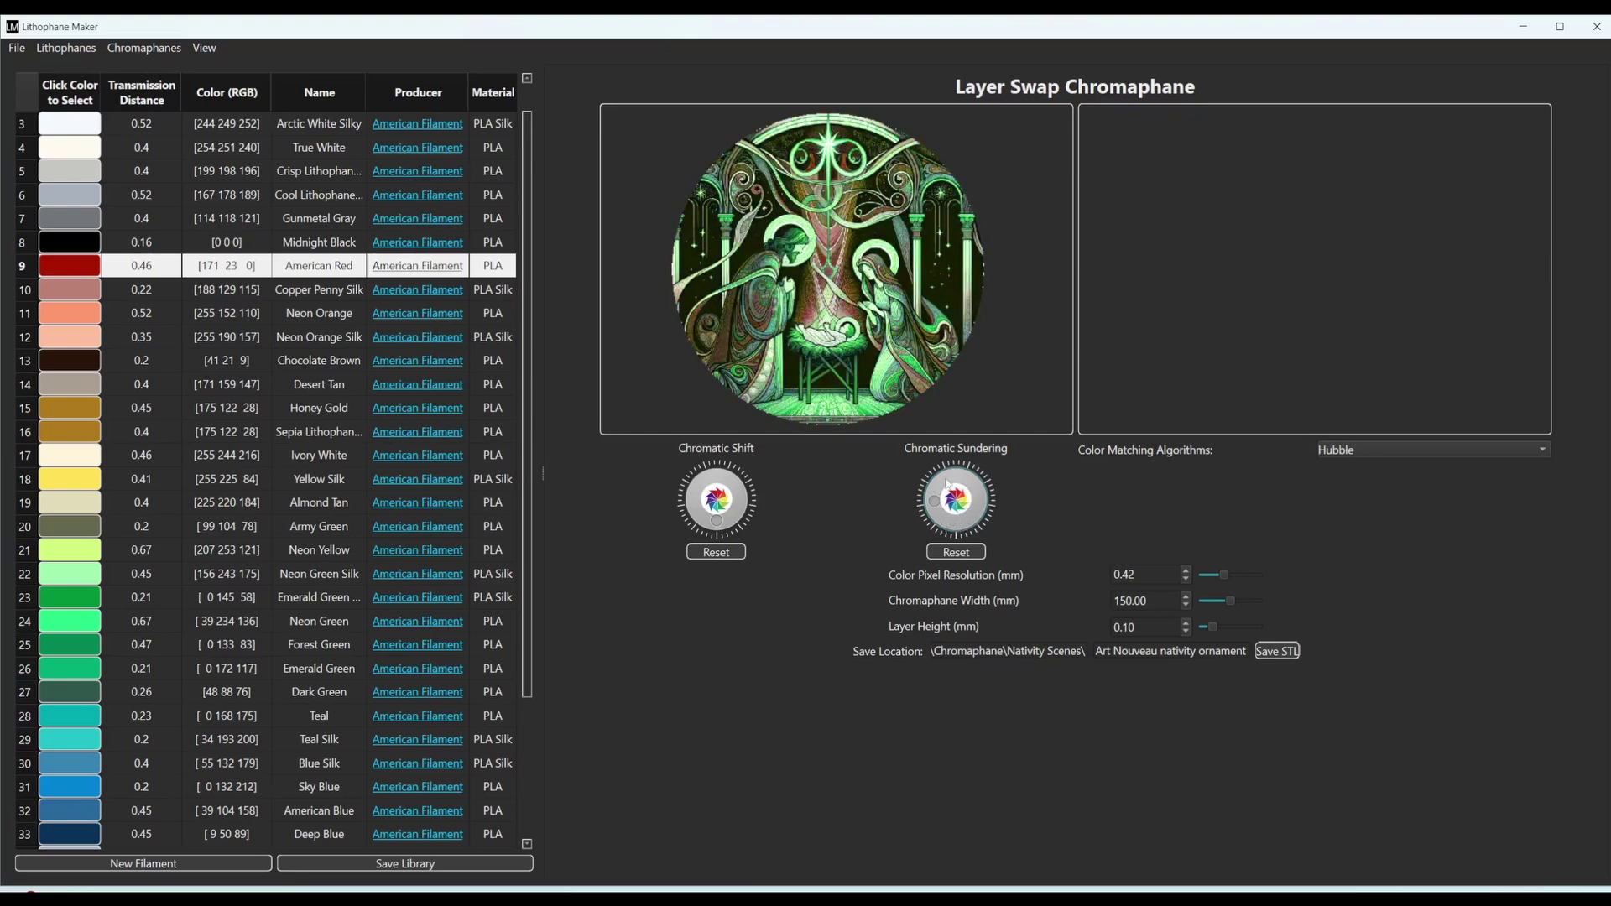
{"action": "left_click", "coordinate": [967, 551]}
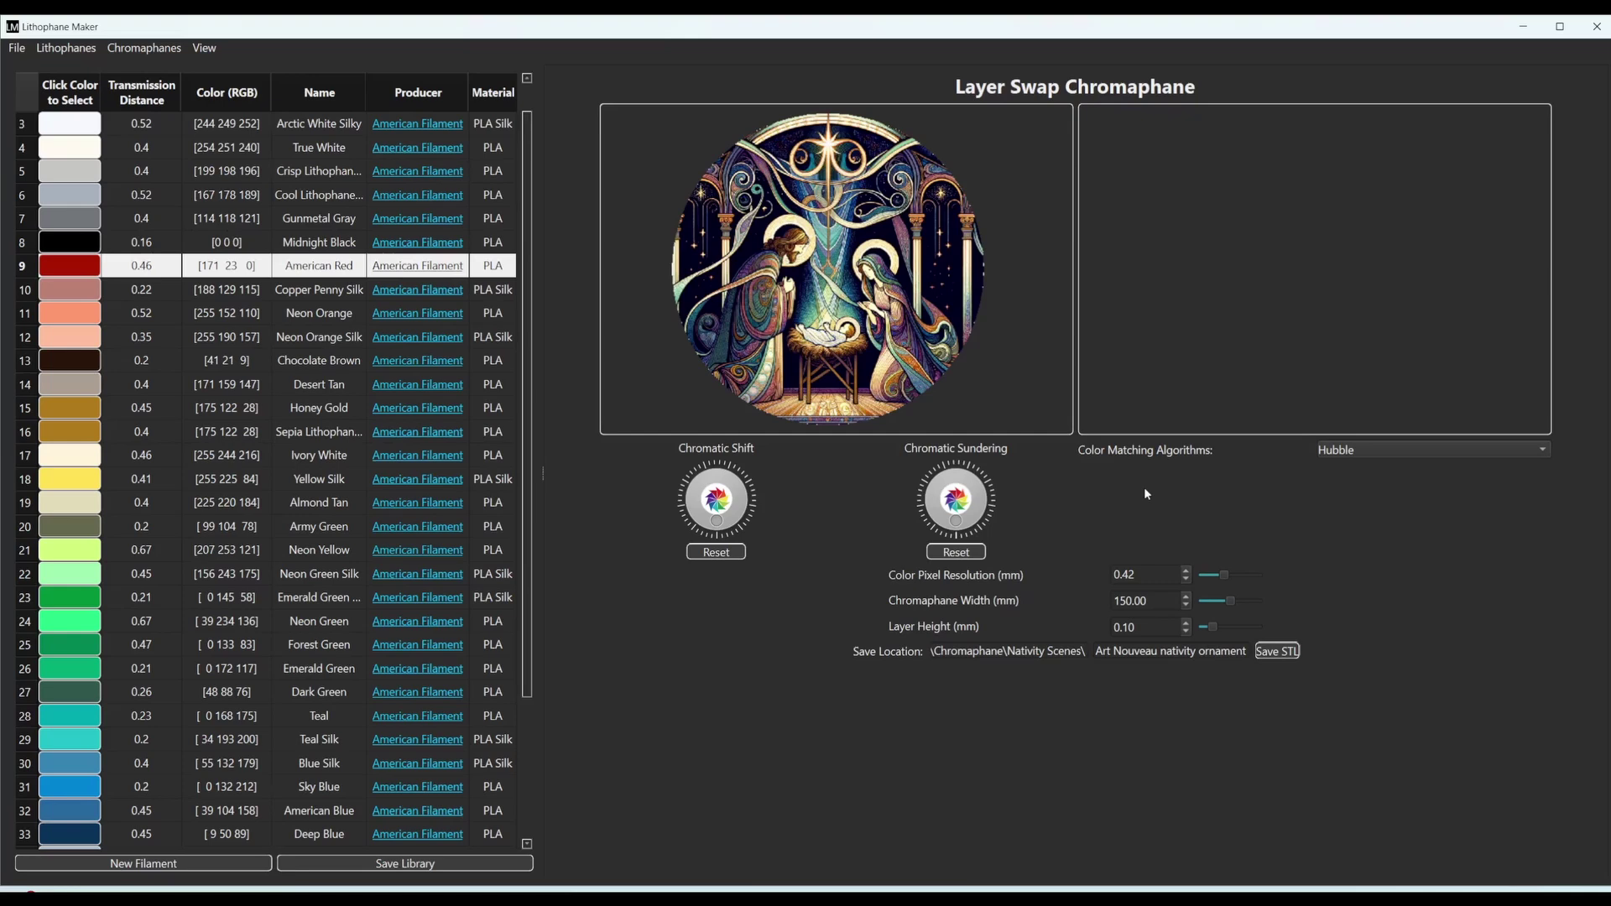
Add Midnight Black, Deep Blue, emerald green, Purple and Arctic White Silky as layers, base to top.
{"action": "left_click", "coordinate": [52, 251]}
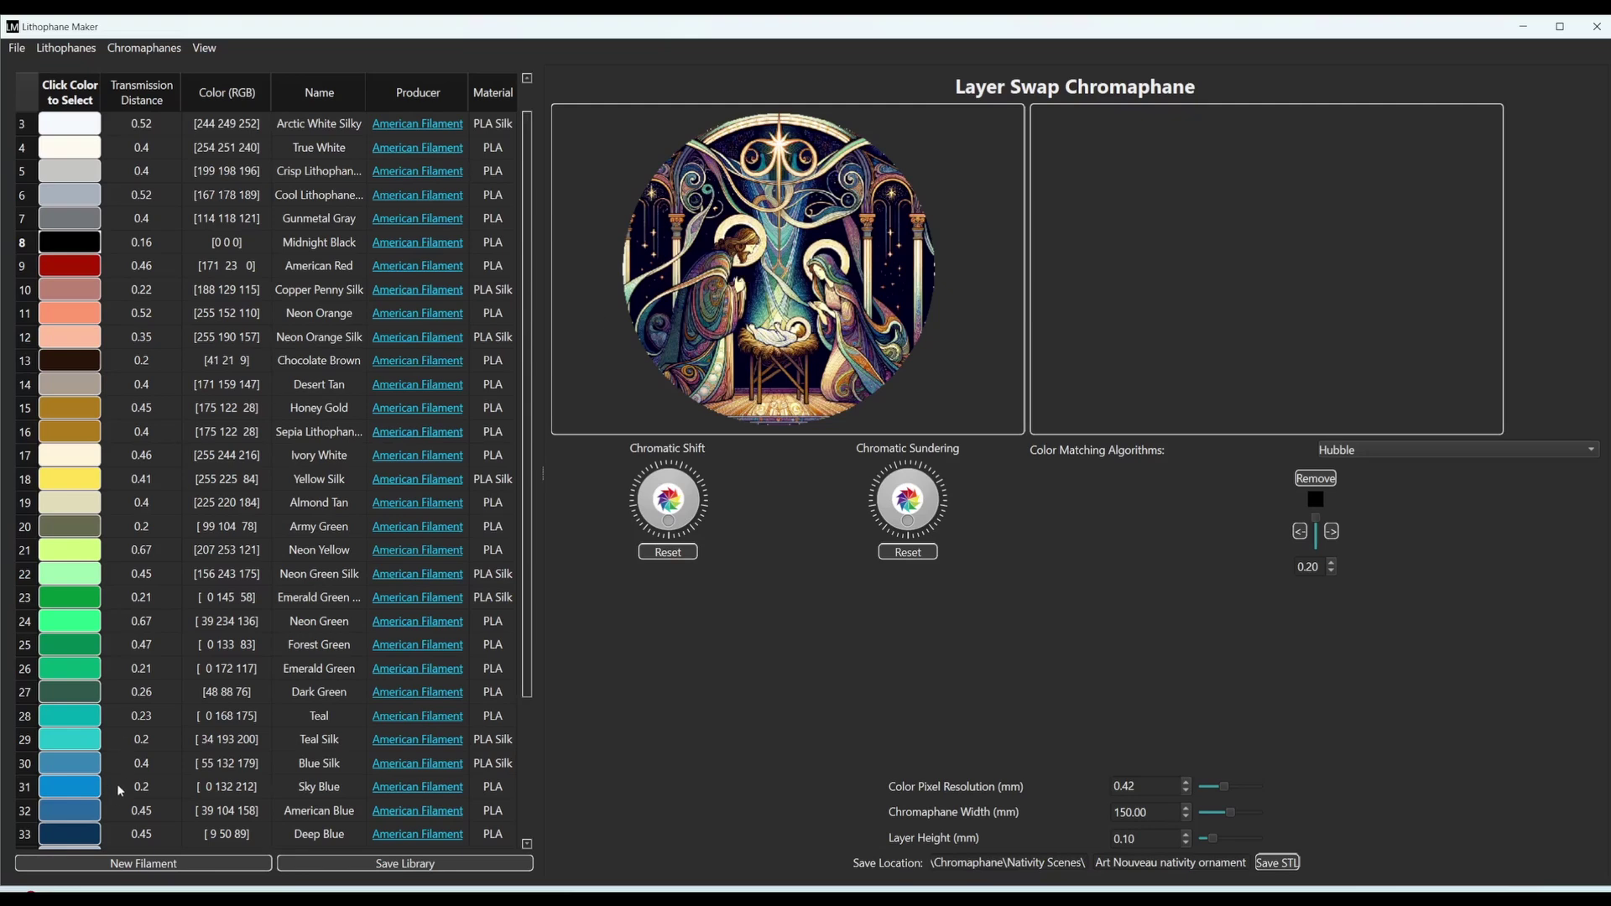
{"action": "left_click", "coordinate": [88, 844]}
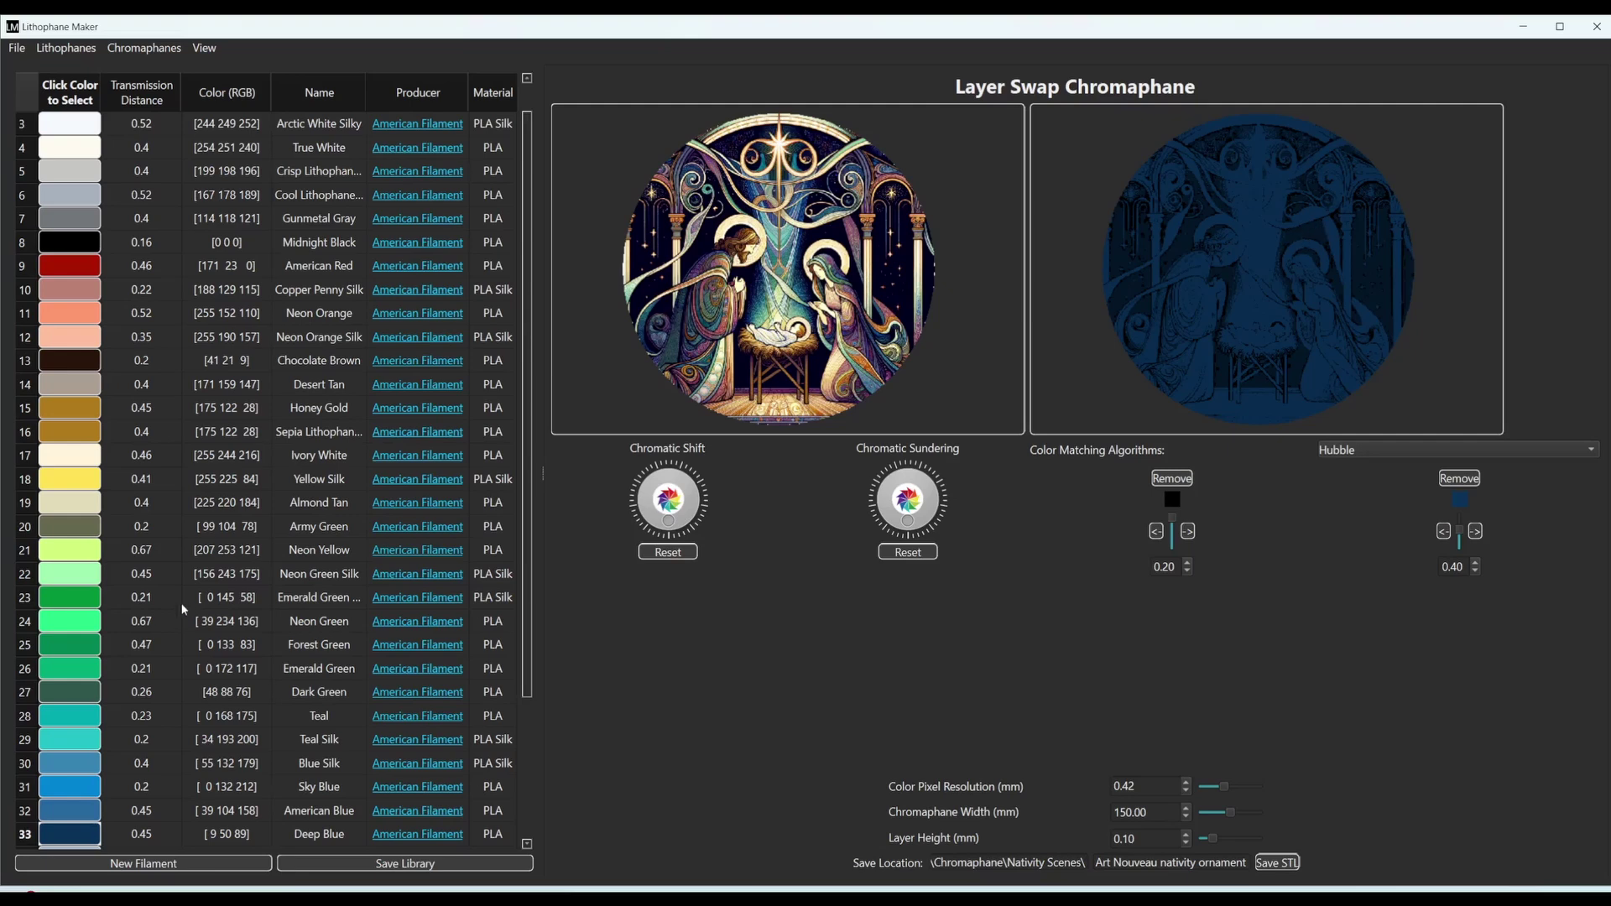
{"action": "left_click", "coordinate": [90, 605]}
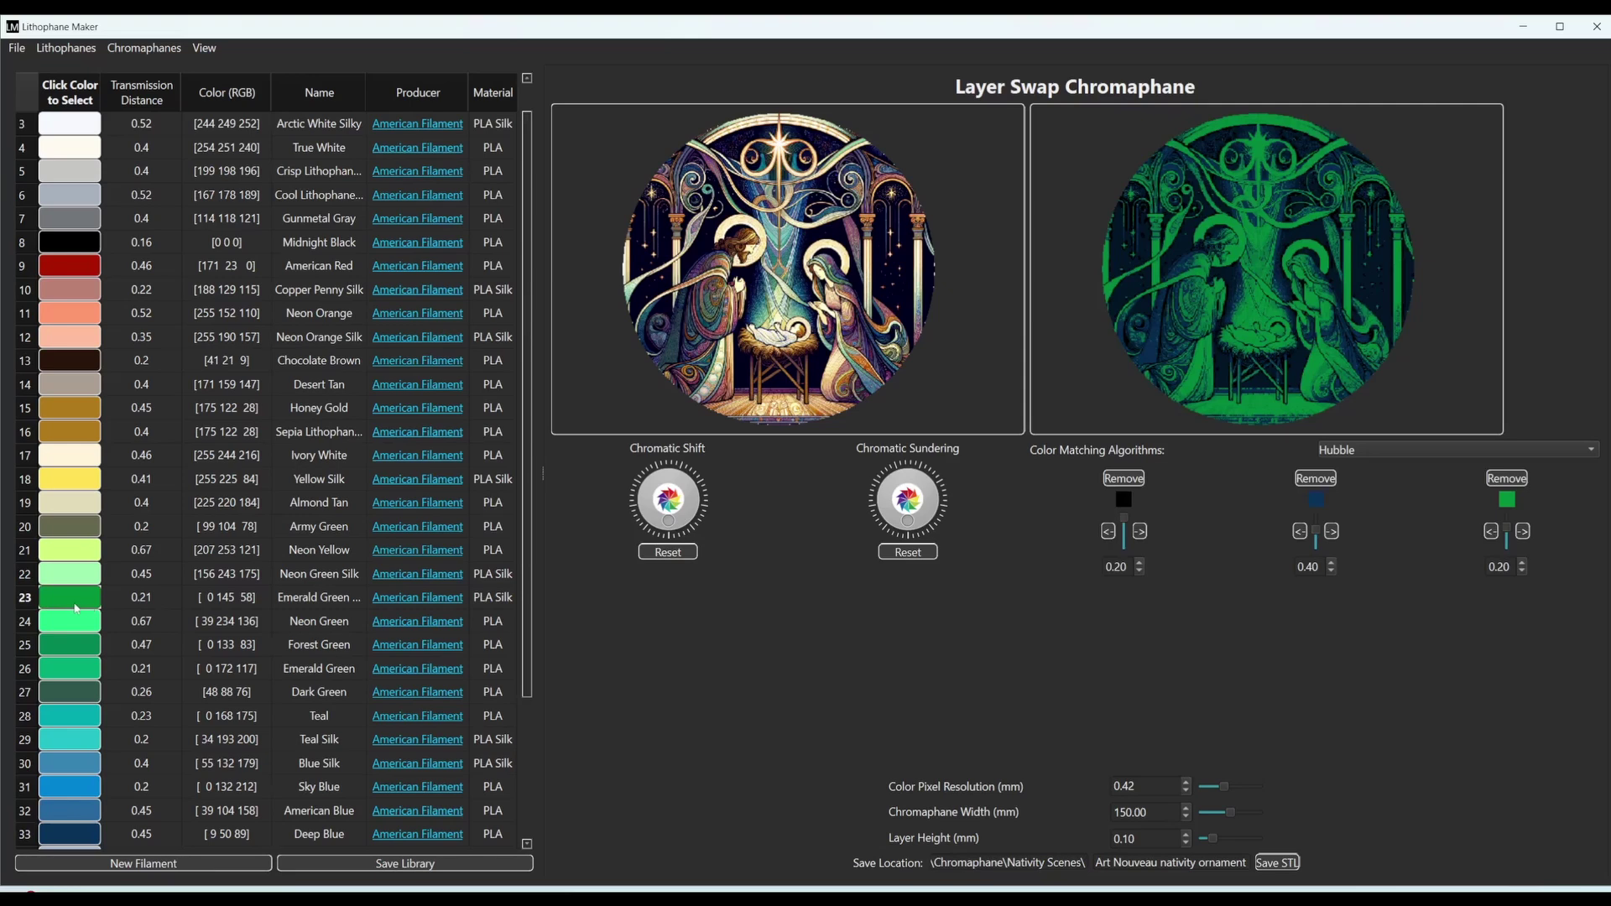
{"action": "scroll", "coordinate": [72, 560], "scroll_direction": "down", "scroll_amount": 3}
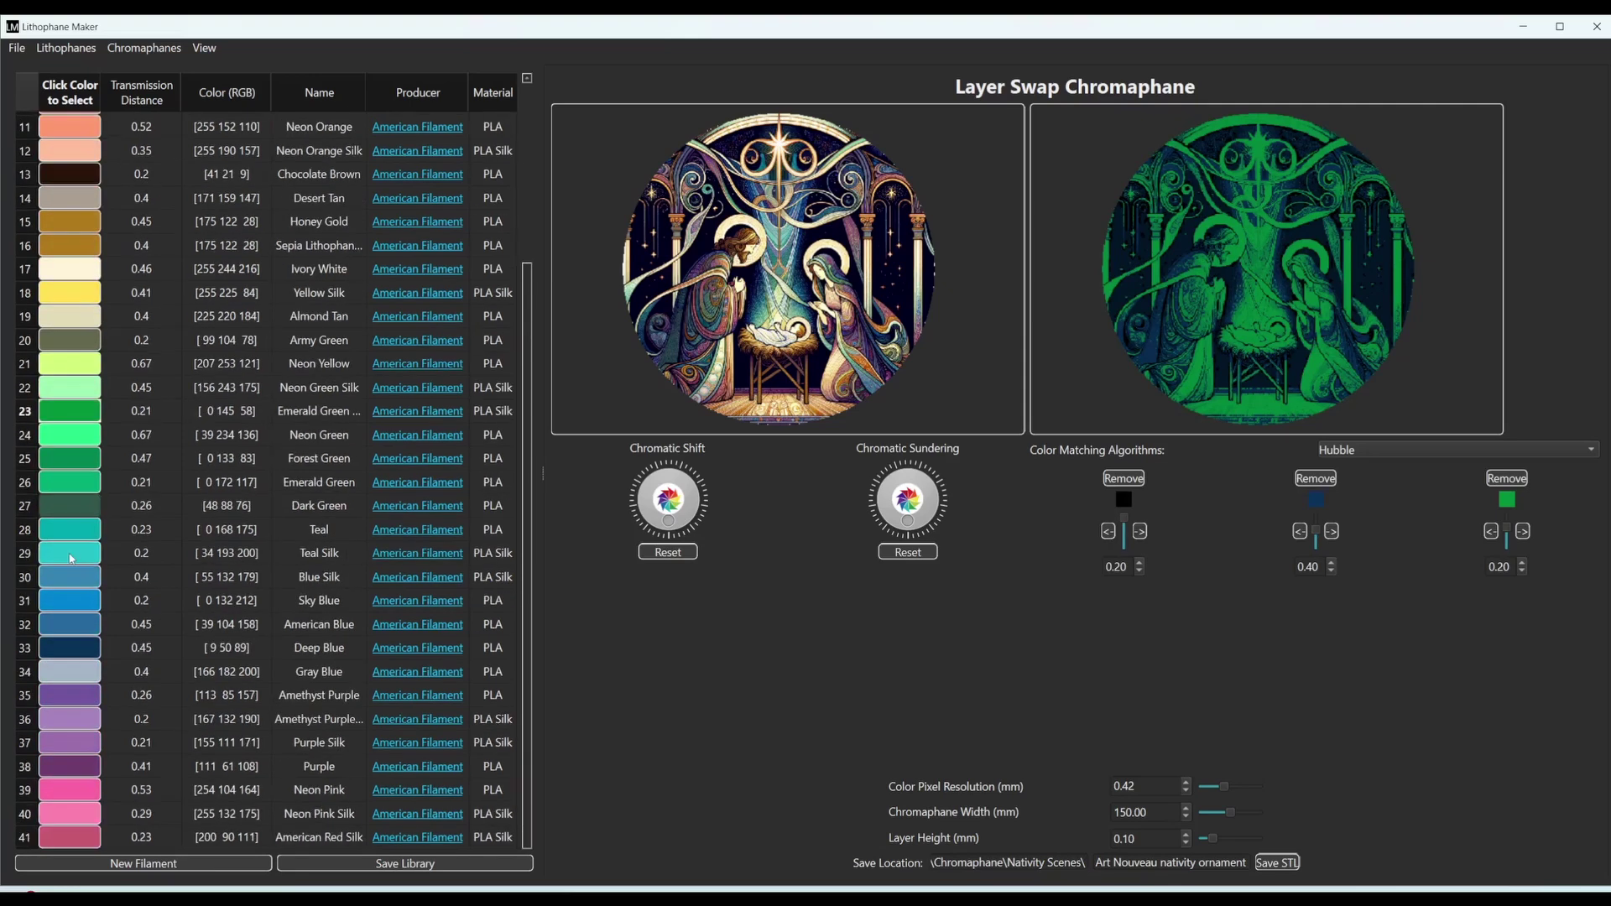
{"action": "left_click", "coordinate": [74, 765]}
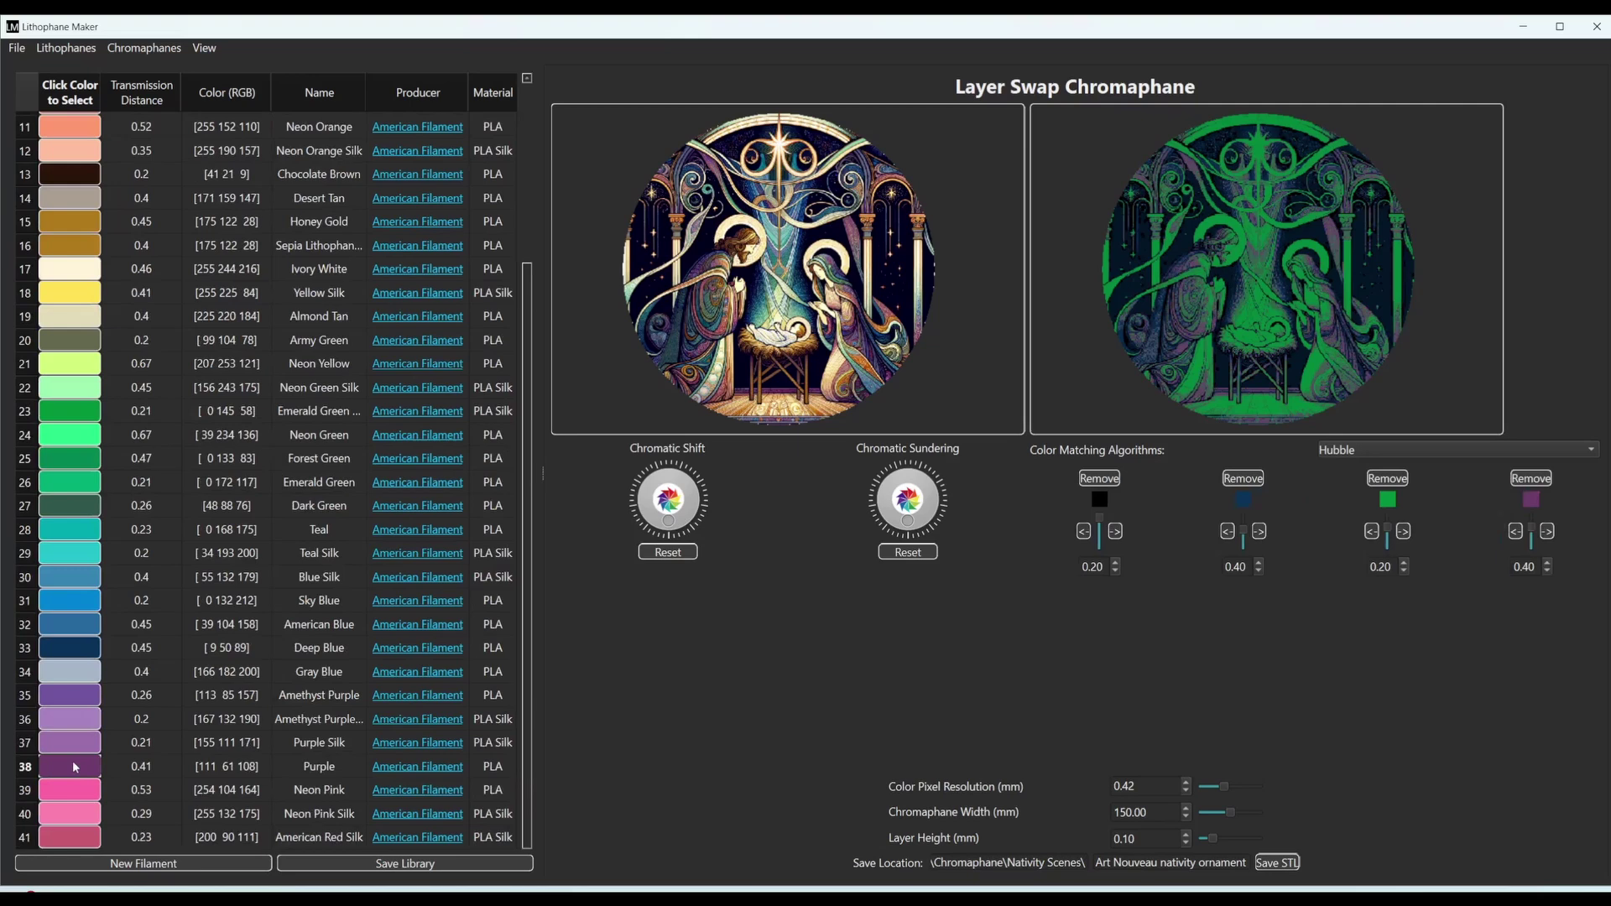
{"action": "scroll", "coordinate": [98, 624], "scroll_direction": "up", "scroll_amount": 4}
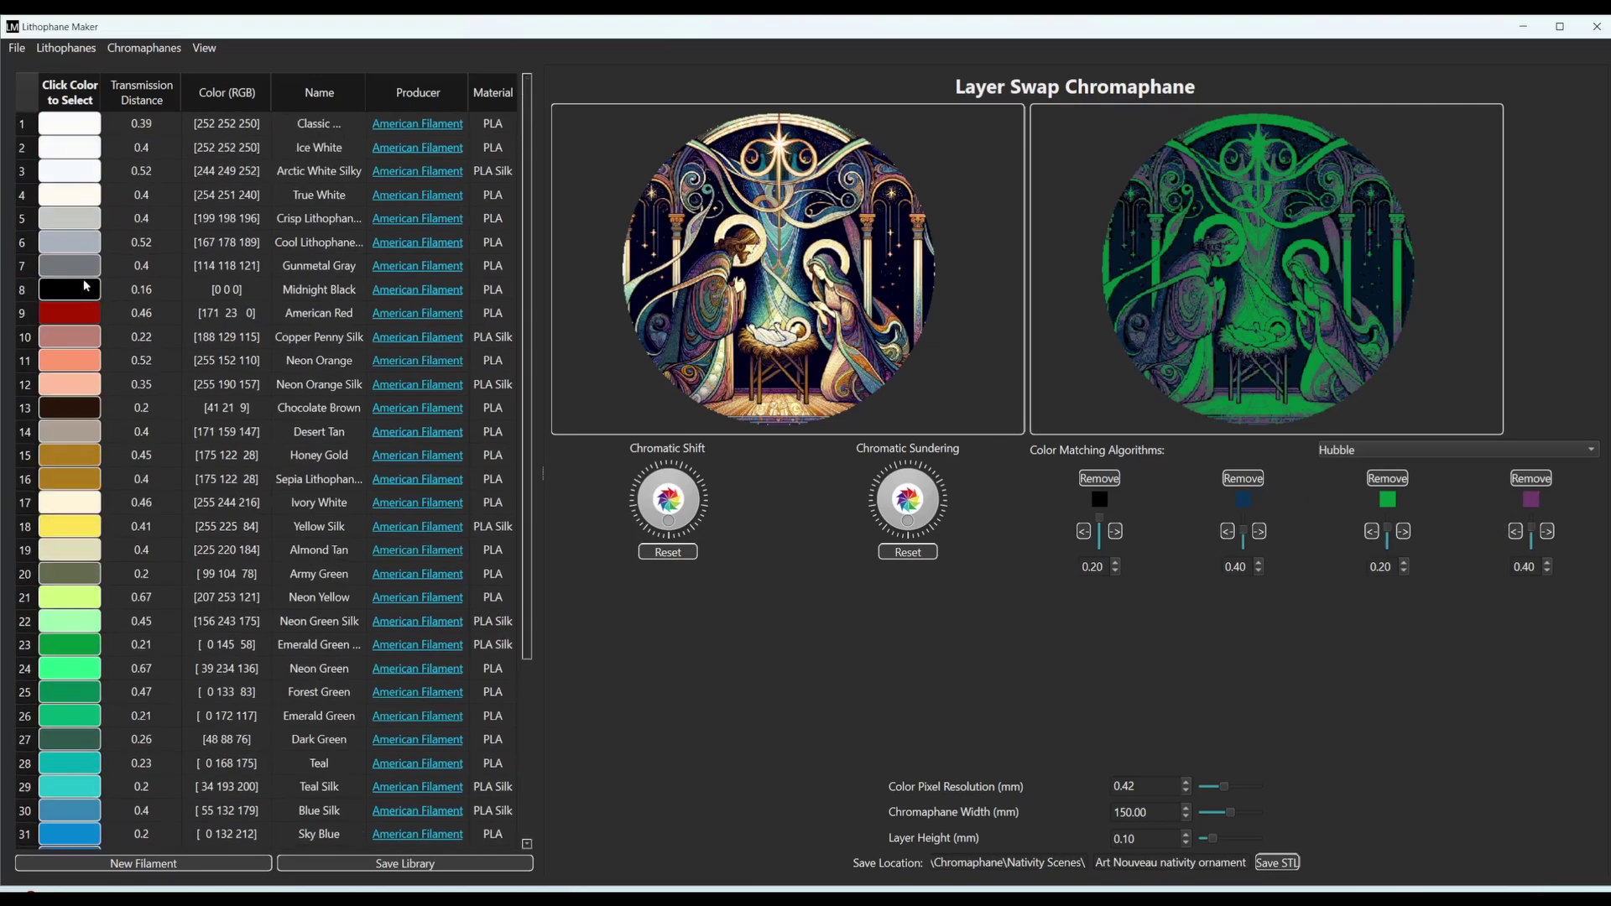
{"action": "left_click", "coordinate": [74, 172]}
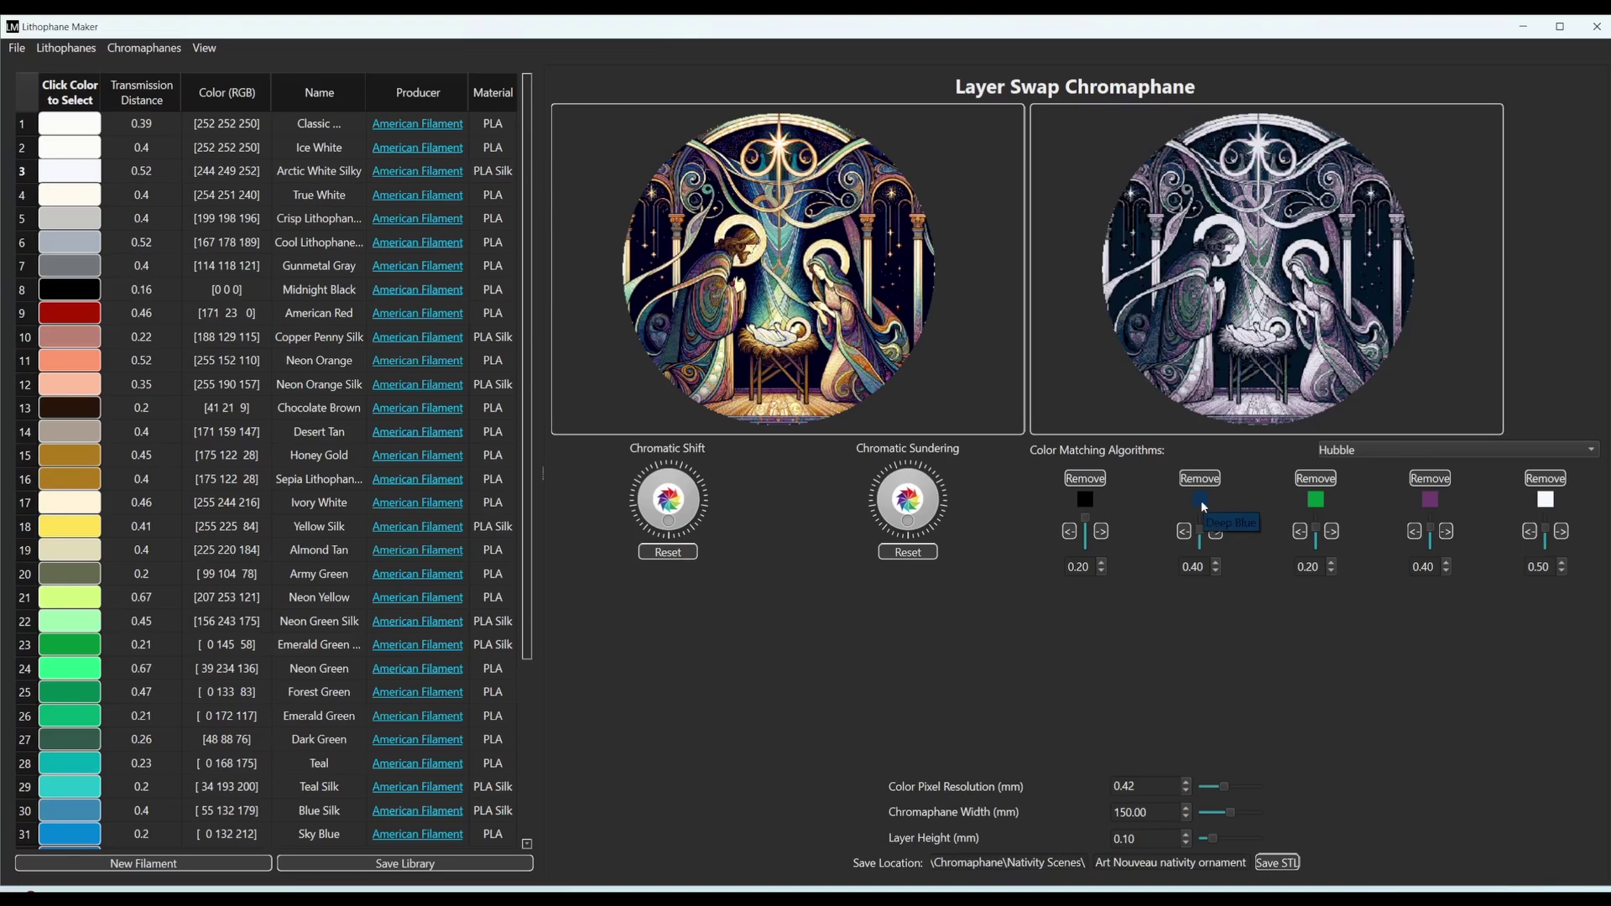
Move green ahead of blue, then shift purple to second place and back to fourth.
{"action": "left_click", "coordinate": [1299, 532]}
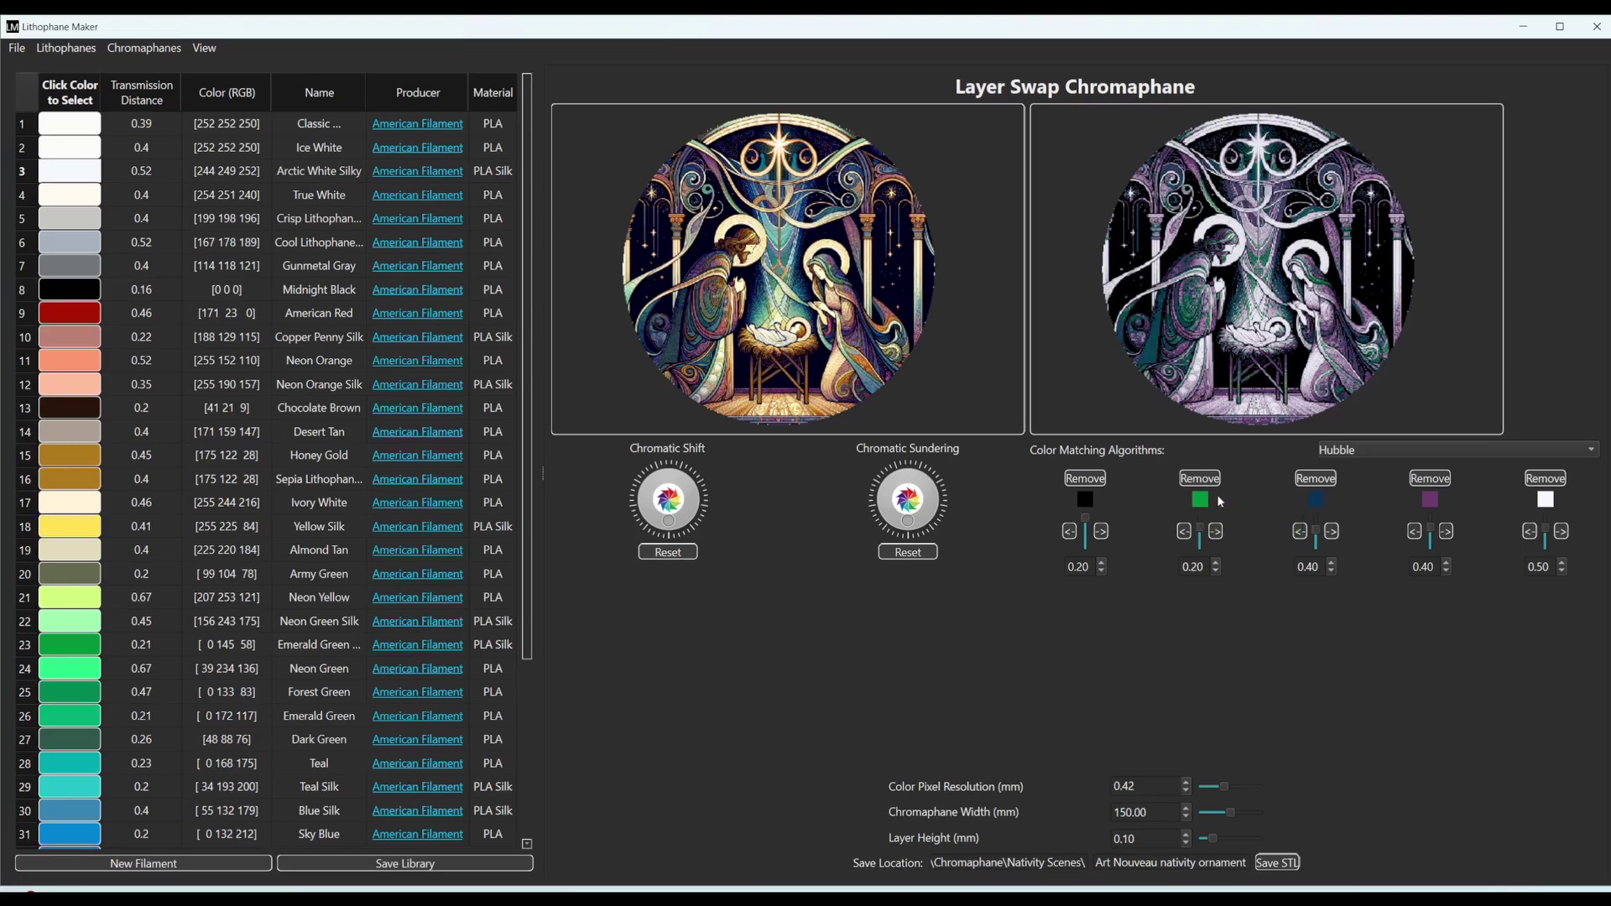
{"action": "left_click", "coordinate": [1414, 532]}
{"action": "left_click", "coordinate": [1300, 532]}
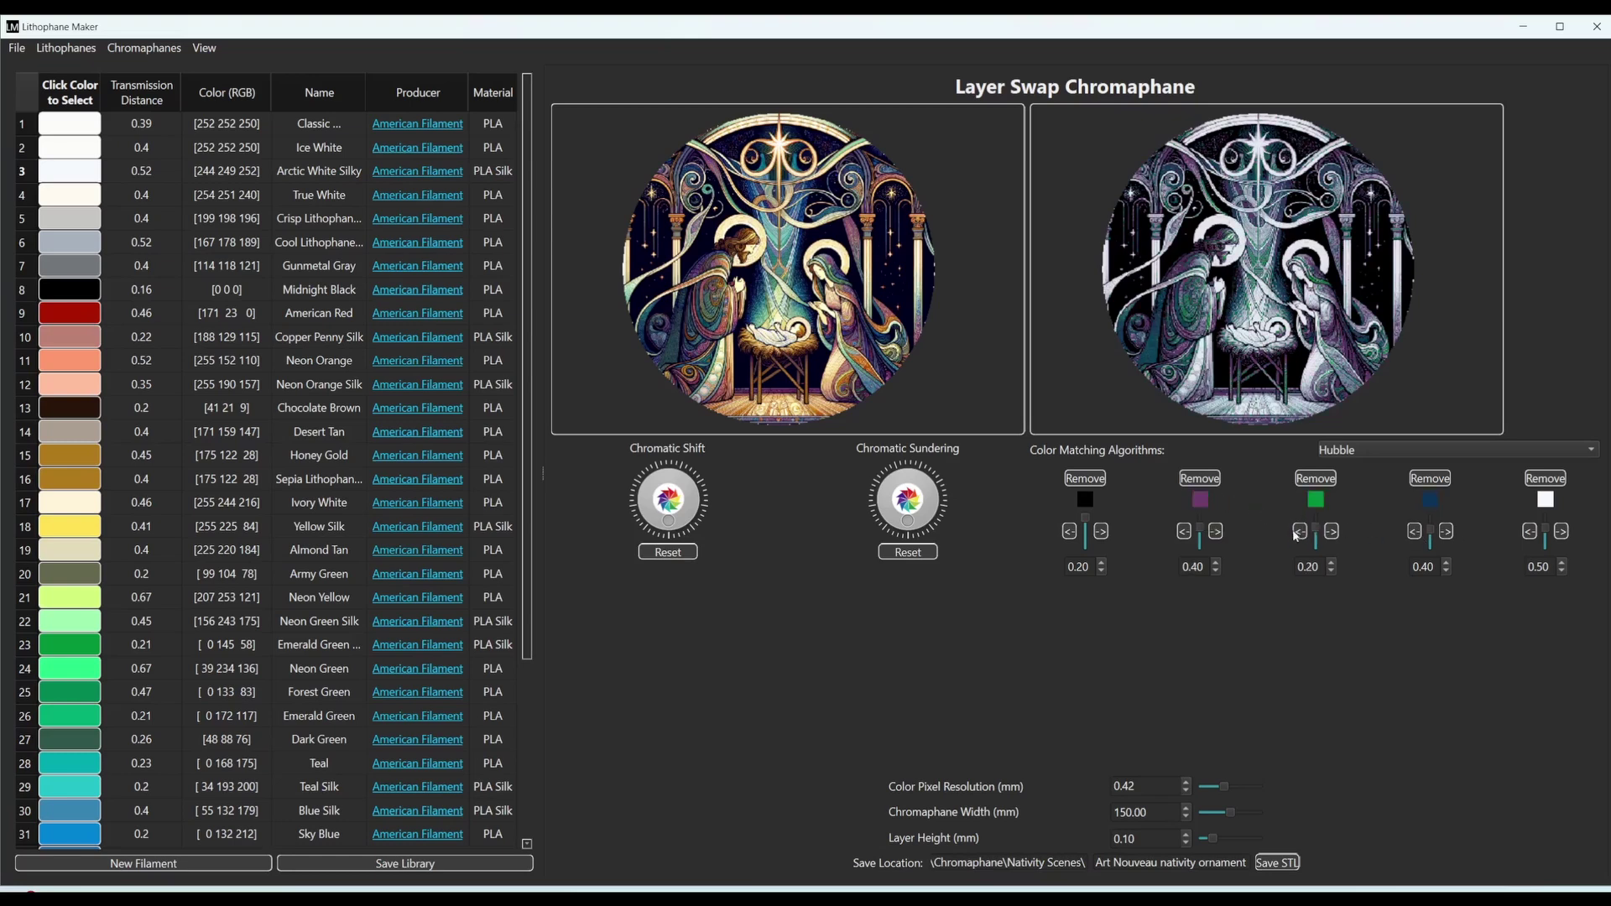
{"action": "left_click", "coordinate": [1217, 532]}
{"action": "left_click", "coordinate": [1331, 532]}
Set the Midnight Black base layer thickness to 5.00.
{"action": "left_click_drag", "start_coordinate": [1093, 570], "coordinate": [1070, 567]}
{"action": "type", "text": "5"}
{"action": "left_click", "coordinate": [1137, 585]}
Try adjusting the green layer's thickness, leaving it at 0.20.
{"action": "left_click", "coordinate": [1216, 565]}
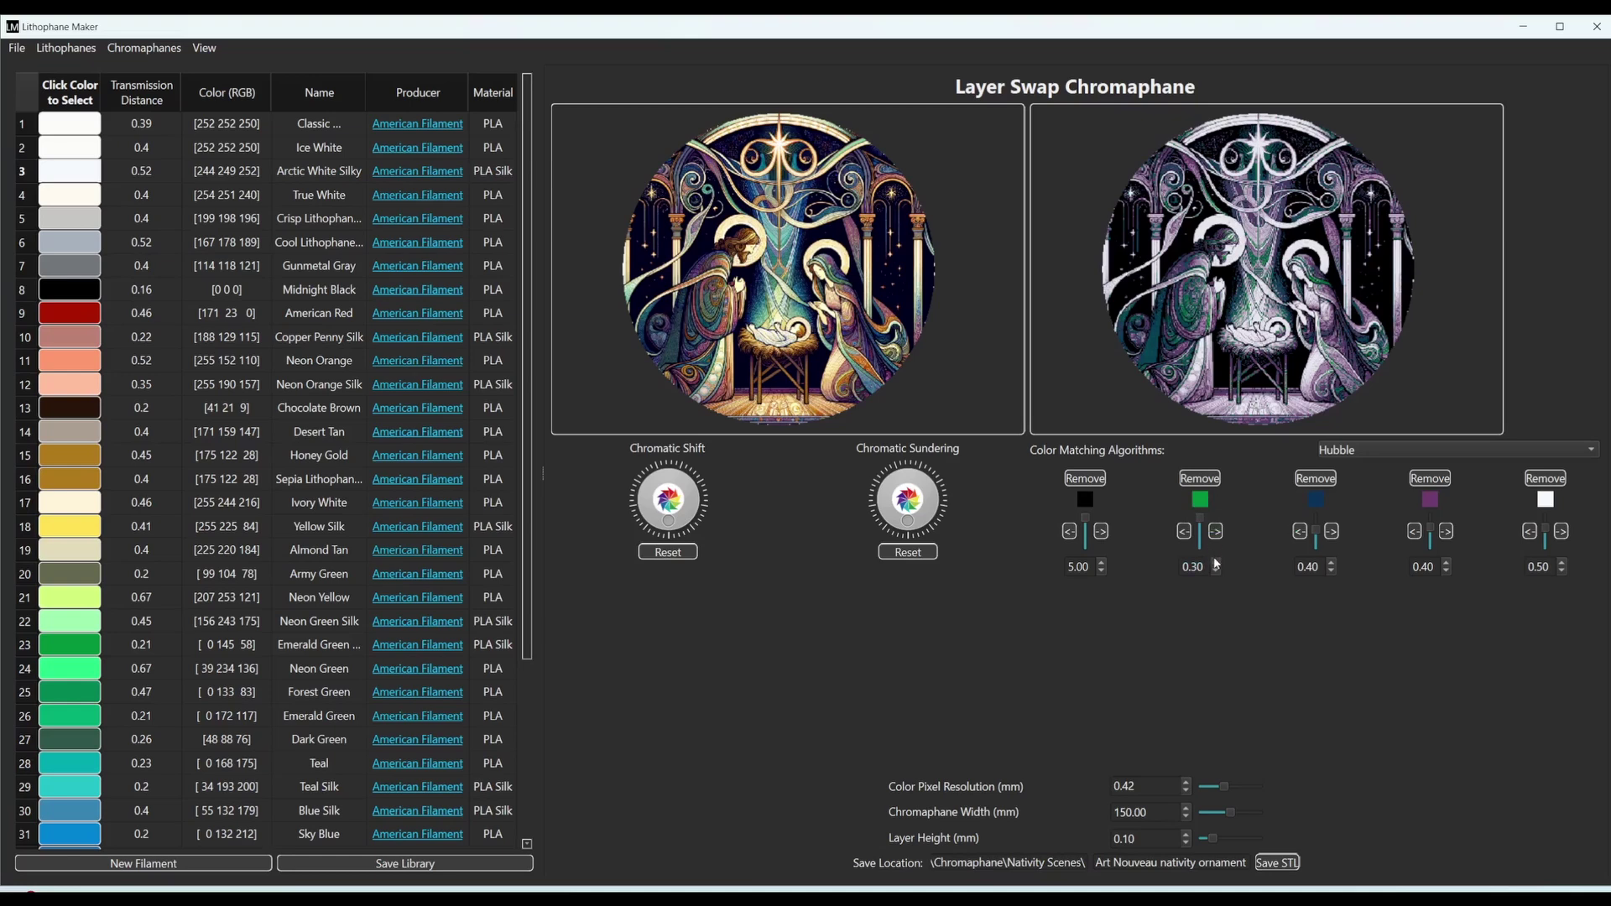
{"action": "left_click", "coordinate": [1242, 571]}
{"action": "double_click", "coordinate": [1199, 568]}
{"action": "left_click", "coordinate": [1259, 537]}
Change the Color Pixel Resolution from 0.42 to 0.20 mm.
{"action": "left_click_drag", "start_coordinate": [1138, 780], "coordinate": [1125, 784]}
{"action": "type", "text": "2"}
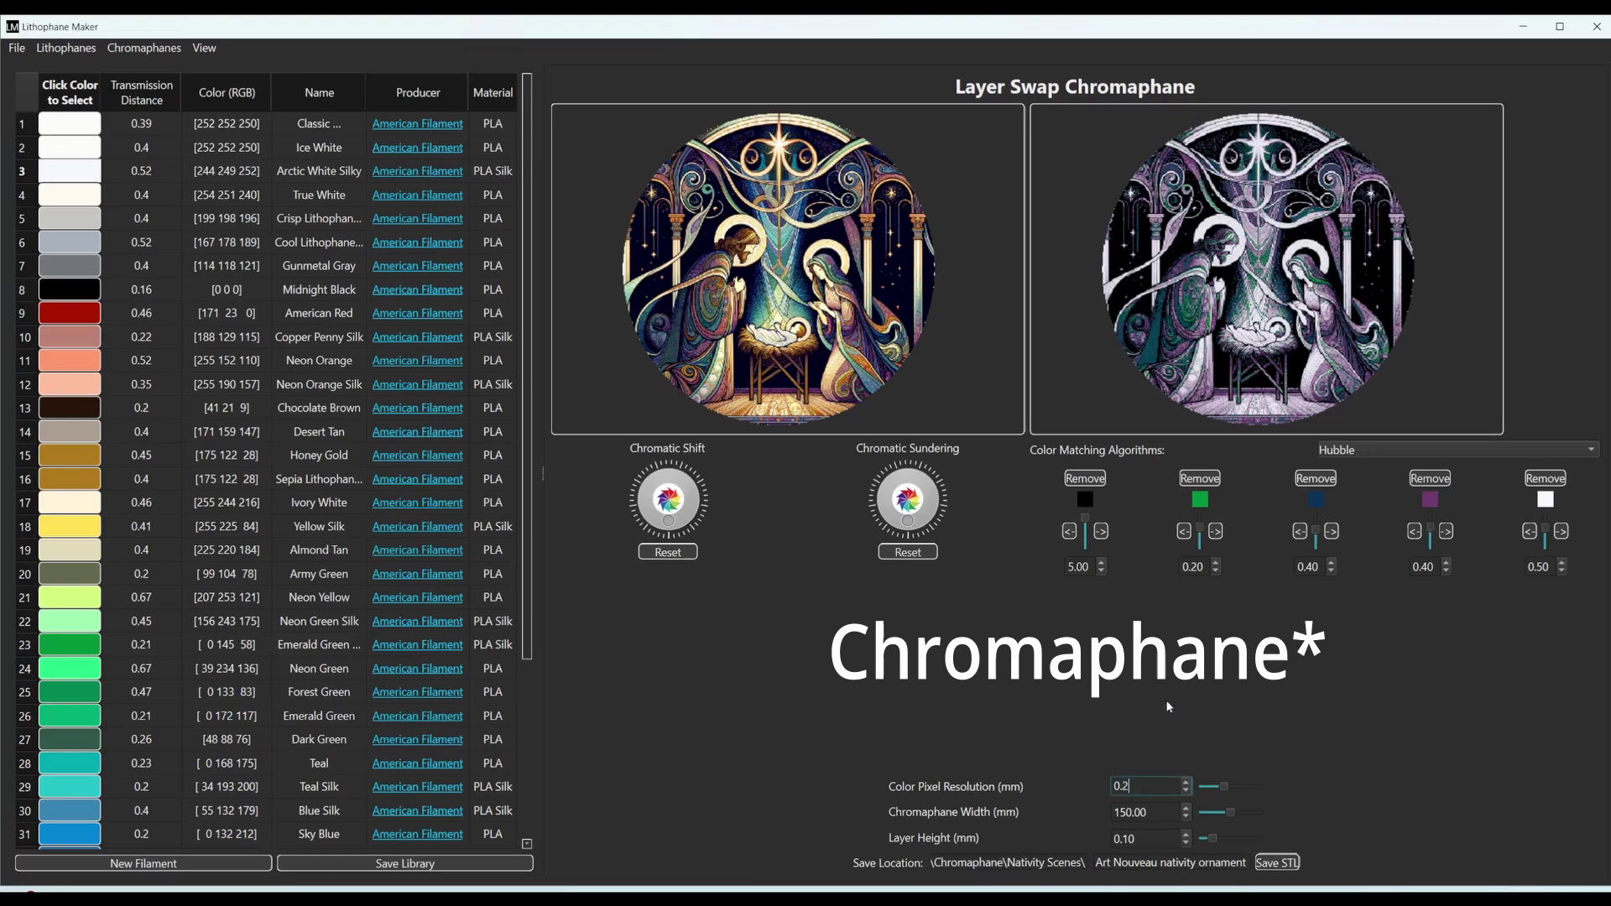
{"action": "key", "text": "Return"}
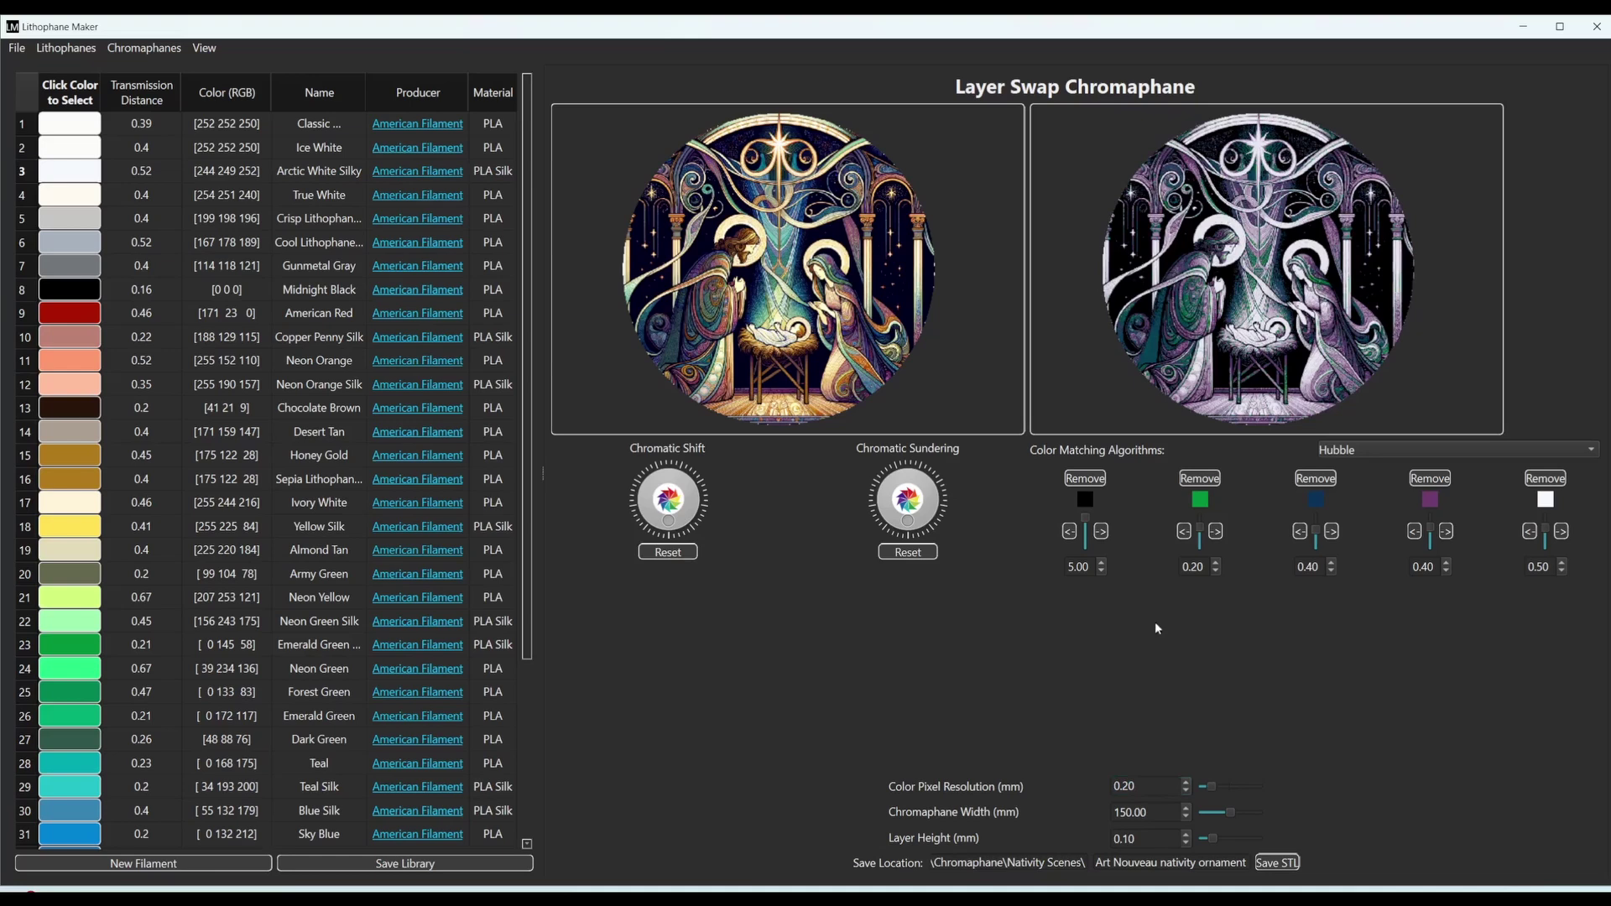
{"action": "left_click", "coordinate": [1132, 784]}
Lower the layer height to 0.08 mm and below, committing the reduced value.
{"action": "double_click", "coordinate": [1138, 838]}
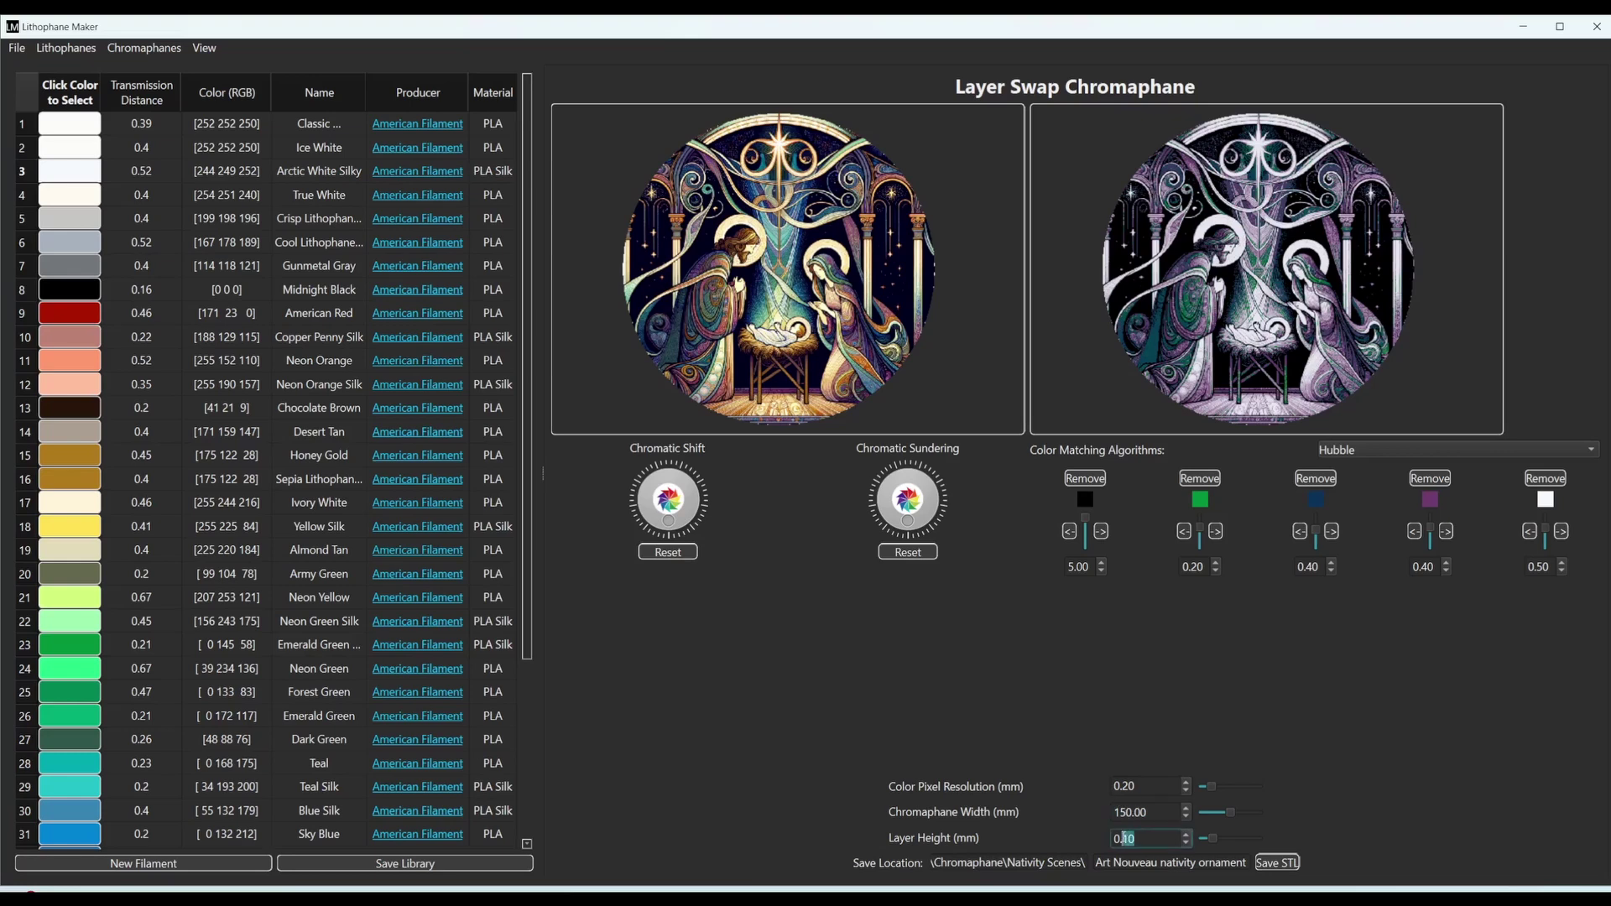
{"action": "left_click", "coordinate": [1102, 698]}
{"action": "left_click", "coordinate": [1185, 843]}
{"action": "left_click", "coordinate": [1184, 844]}
{"action": "key", "text": "Return"}
Step the layer height up, then down to 0.04 mm, and finally back to 0.10 mm.
{"action": "left_click", "coordinate": [1184, 833]}
{"action": "left_click", "coordinate": [1185, 833]}
{"action": "left_click", "coordinate": [1184, 833]}
{"action": "left_click", "coordinate": [1185, 833]}
{"action": "left_click", "coordinate": [1186, 834]}
{"action": "left_click", "coordinate": [1184, 833]}
{"action": "left_click", "coordinate": [1186, 843]}
{"action": "left_click", "coordinate": [1187, 843]}
{"action": "left_click", "coordinate": [1186, 843]}
{"action": "left_click", "coordinate": [1186, 843]}
{"action": "left_click", "coordinate": [1186, 843]}
{"action": "left_click", "coordinate": [1186, 843]}
{"action": "left_click", "coordinate": [1186, 833]}
{"action": "left_click", "coordinate": [1186, 834]}
{"action": "left_click", "coordinate": [1186, 833]}
{"action": "left_click", "coordinate": [1186, 834]}
{"action": "left_click", "coordinate": [1186, 834]}
{"action": "left_click", "coordinate": [1187, 834]}
Add Honey Gold as a sixth layer at 0.40 mm and reposition it among the layers.
{"action": "left_click", "coordinate": [75, 464]}
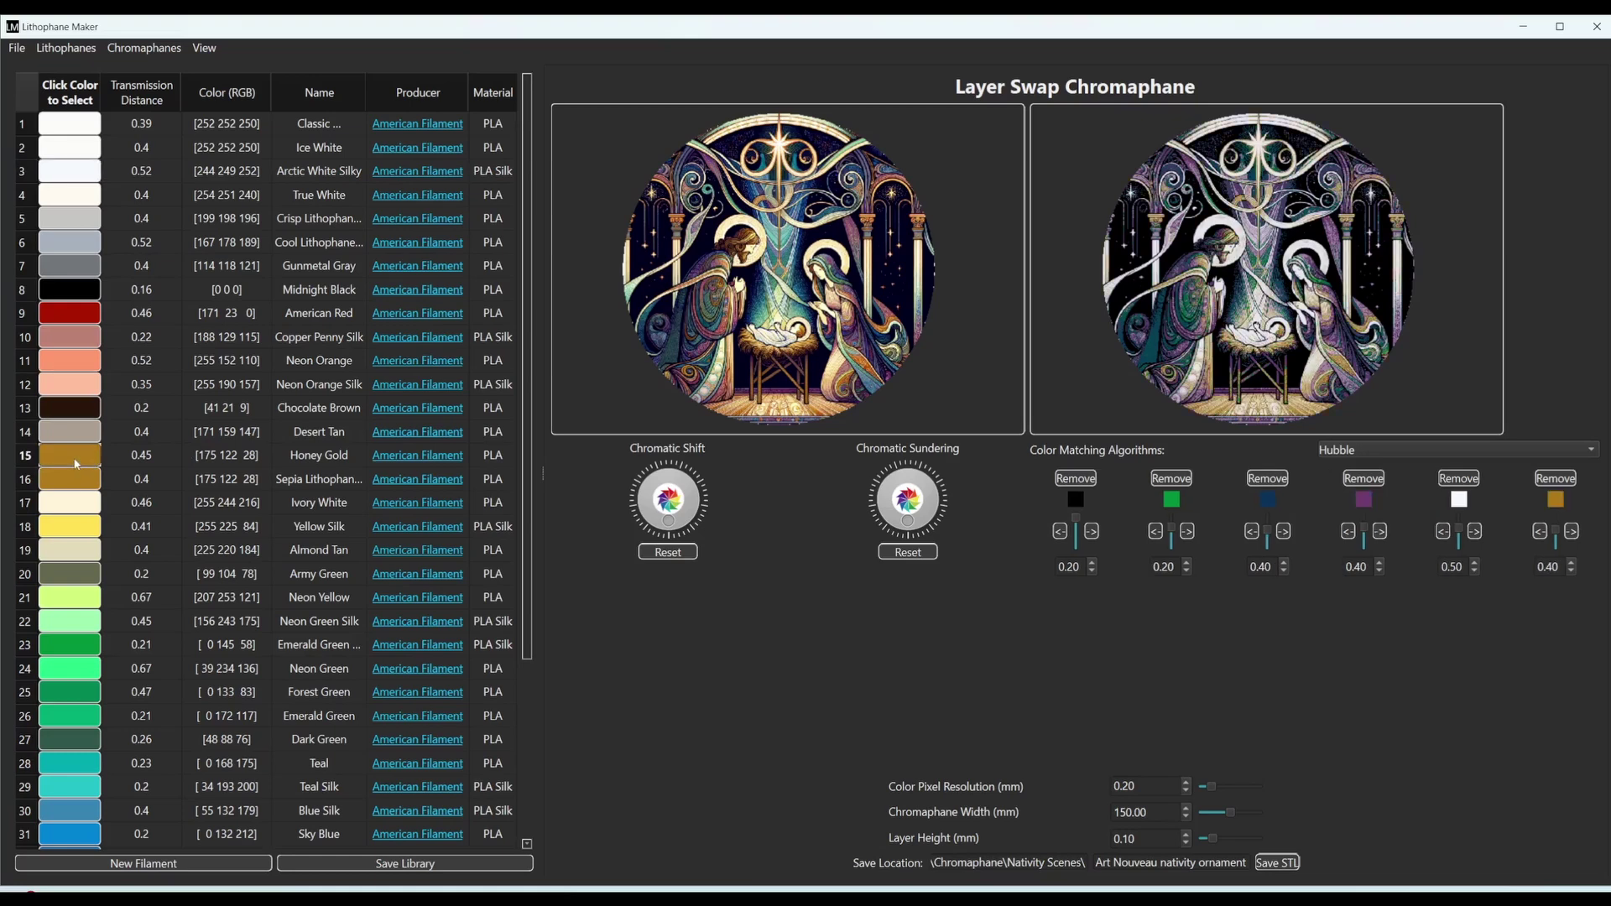
{"action": "left_click", "coordinate": [1539, 531]}
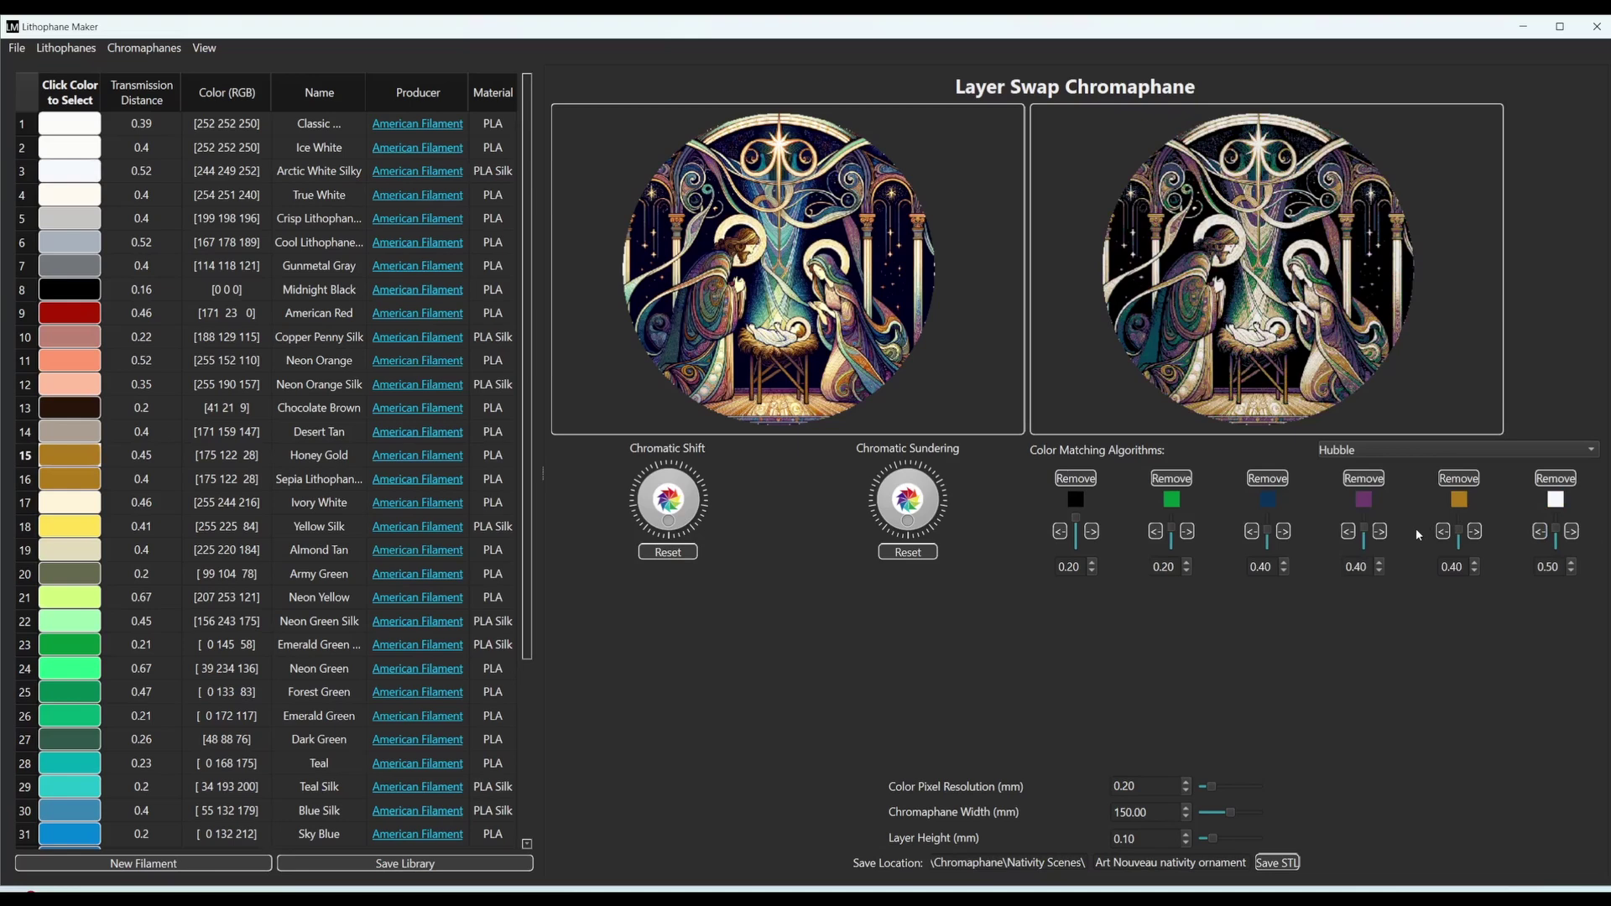
{"action": "left_click", "coordinate": [1443, 531]}
{"action": "left_click", "coordinate": [1446, 532]}
{"action": "left_click", "coordinate": [1445, 532]}
{"action": "left_click", "coordinate": [1445, 532]}
{"action": "left_click", "coordinate": [1442, 531]}
{"action": "left_click", "coordinate": [1347, 531]}
{"action": "left_click", "coordinate": [1252, 532]}
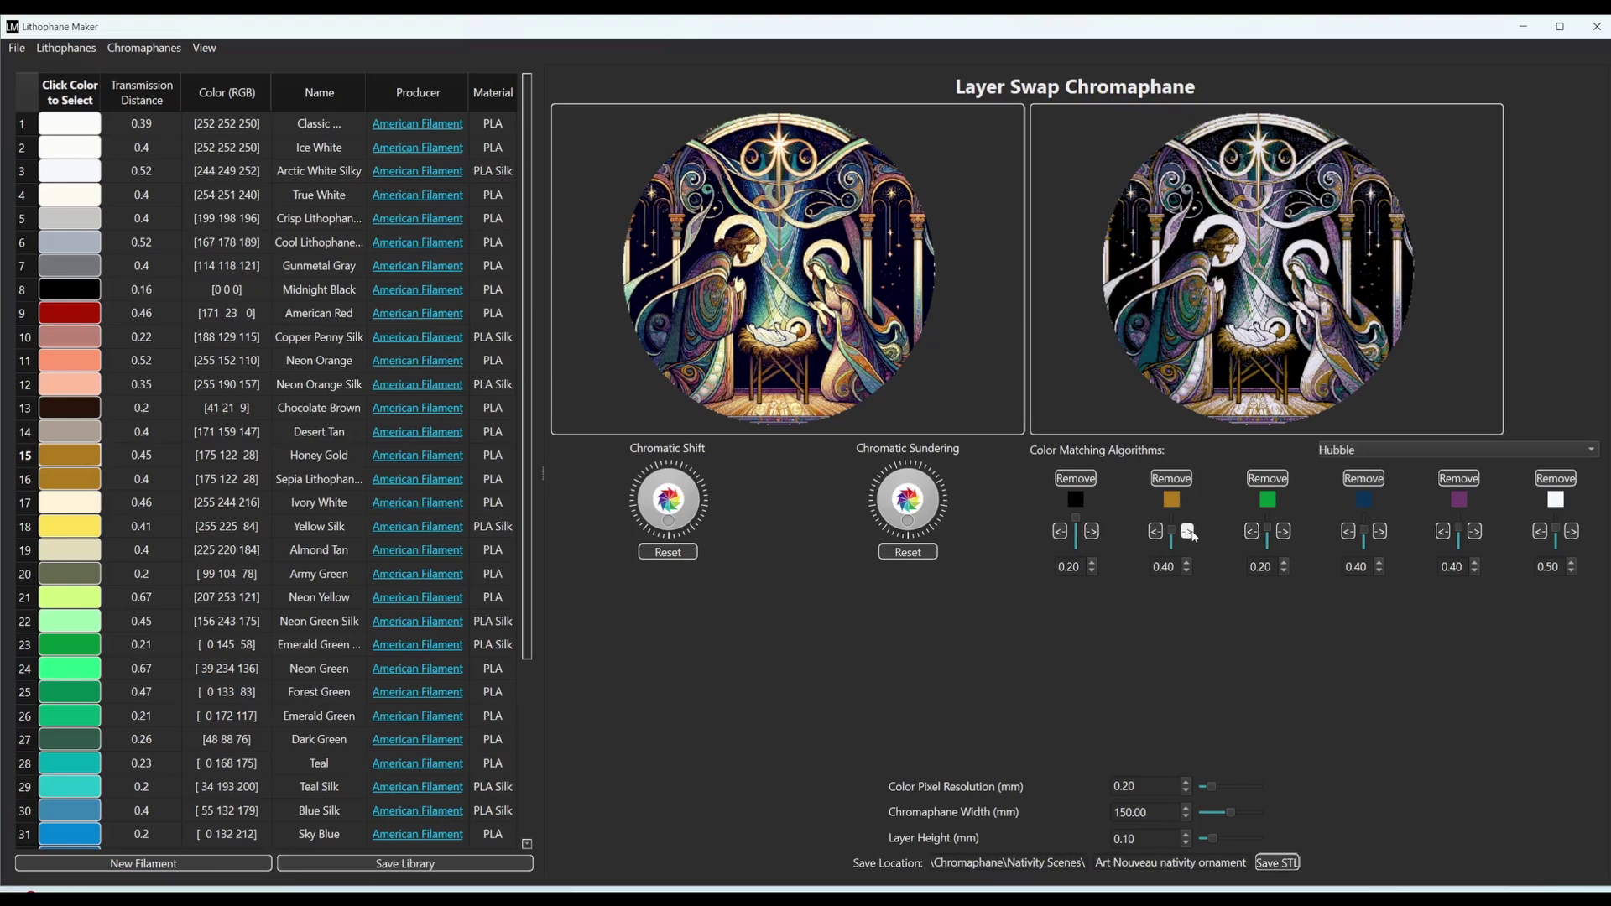
{"action": "left_click", "coordinate": [1443, 532]}
Try the Newton, Ptolemy and Euclid colour matching algorithms in turn.
{"action": "left_click", "coordinate": [1326, 453]}
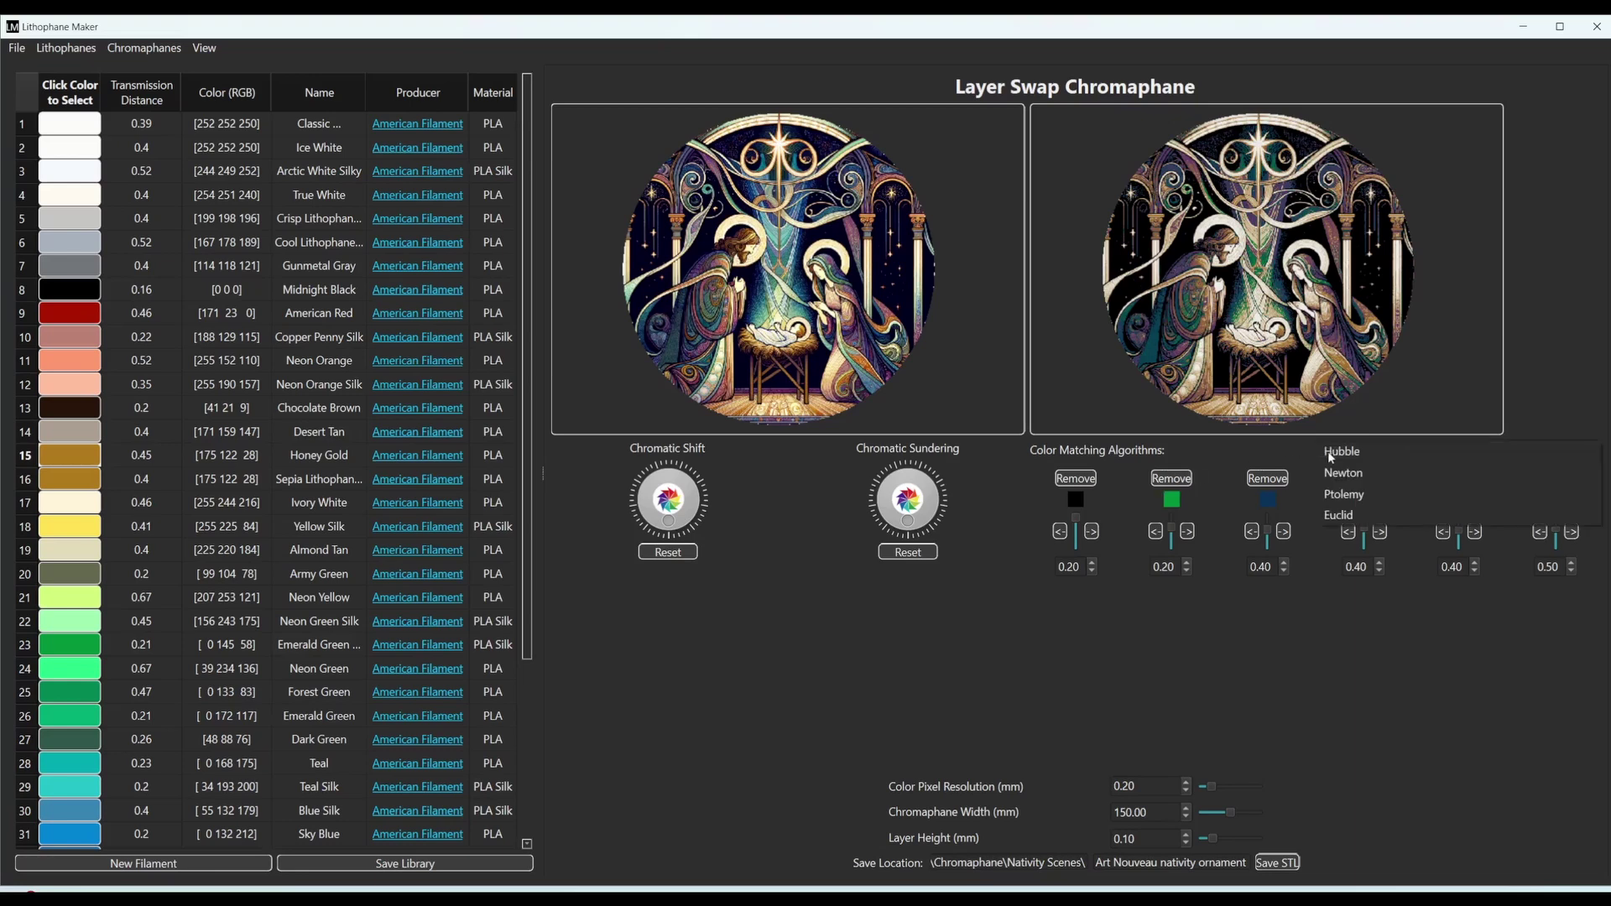
{"action": "left_click", "coordinate": [1327, 450]}
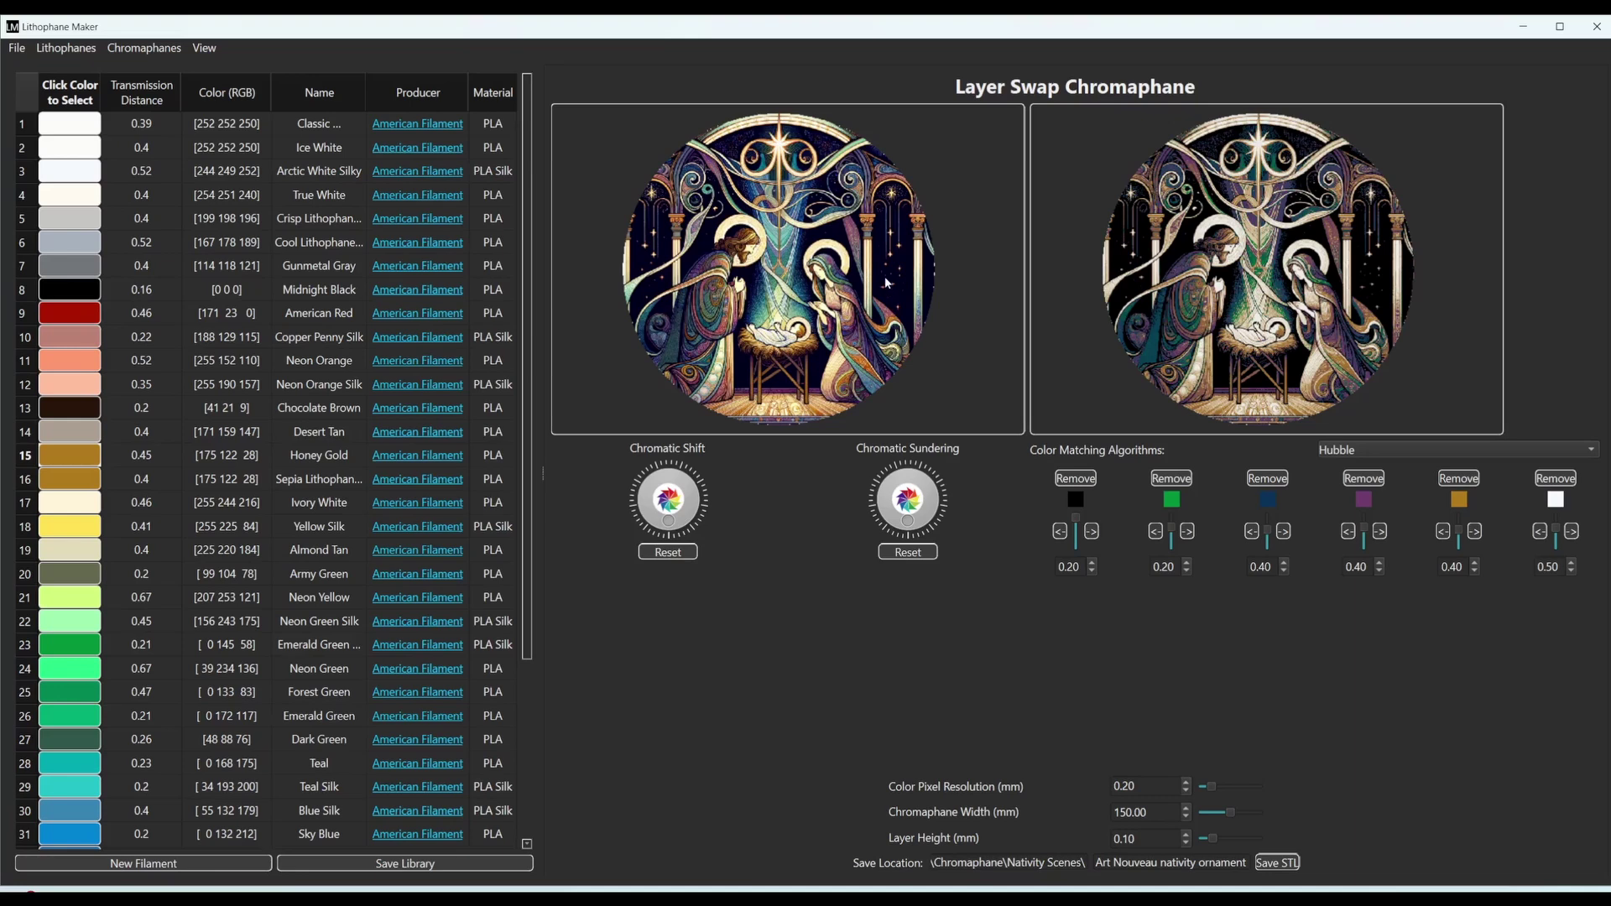
{"action": "left_click", "coordinate": [1349, 453]}
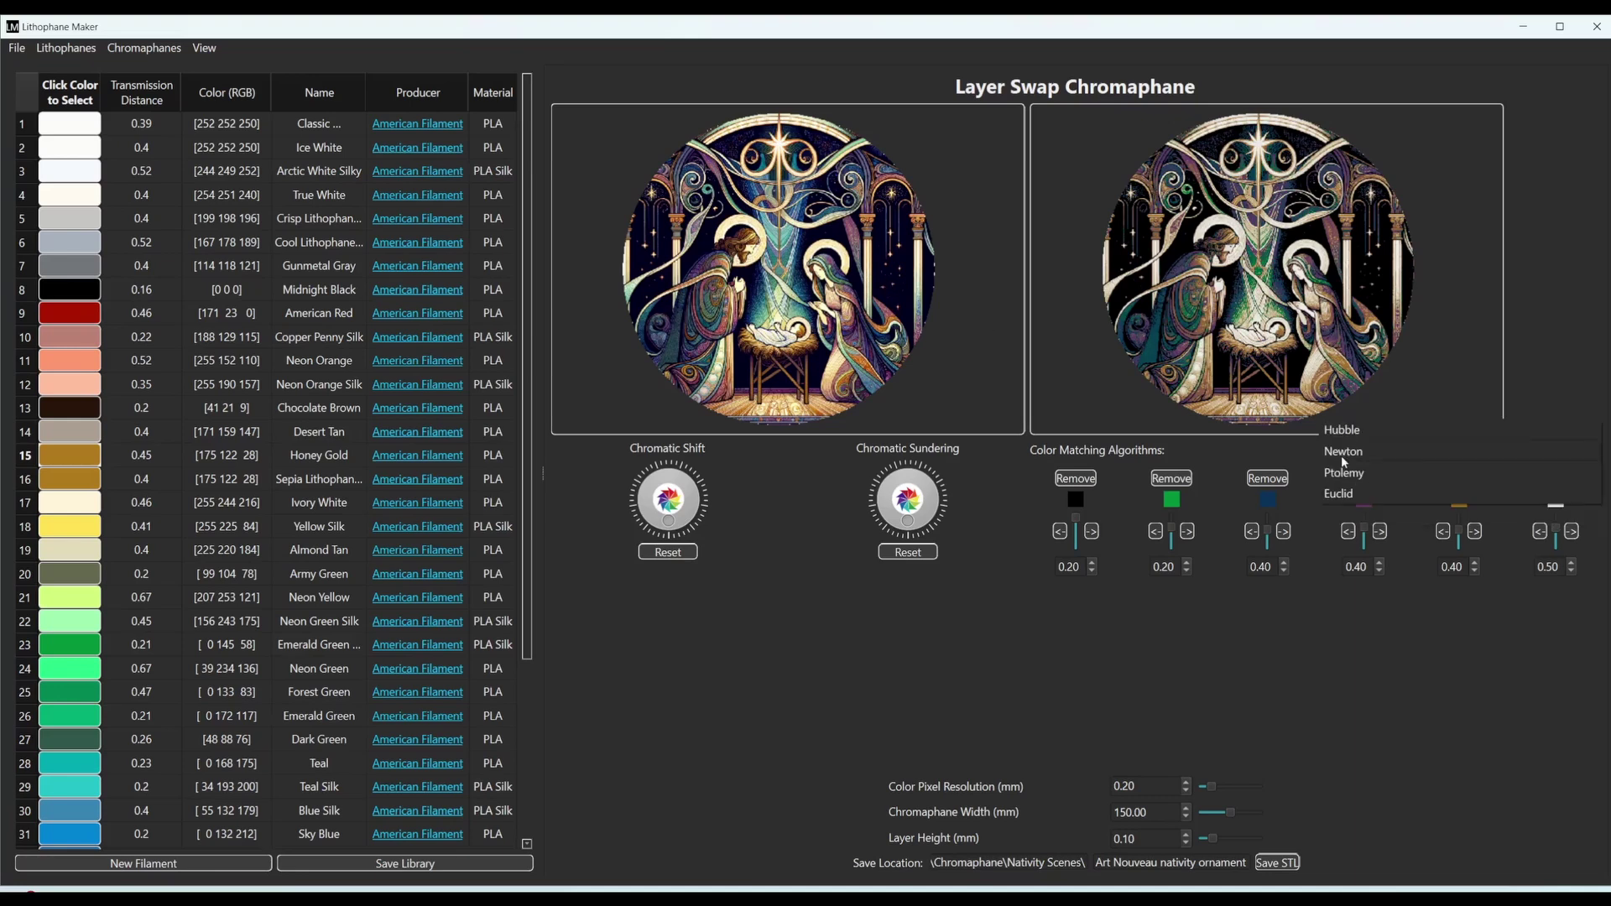
{"action": "left_click", "coordinate": [1342, 453]}
{"action": "left_click", "coordinate": [1341, 454]}
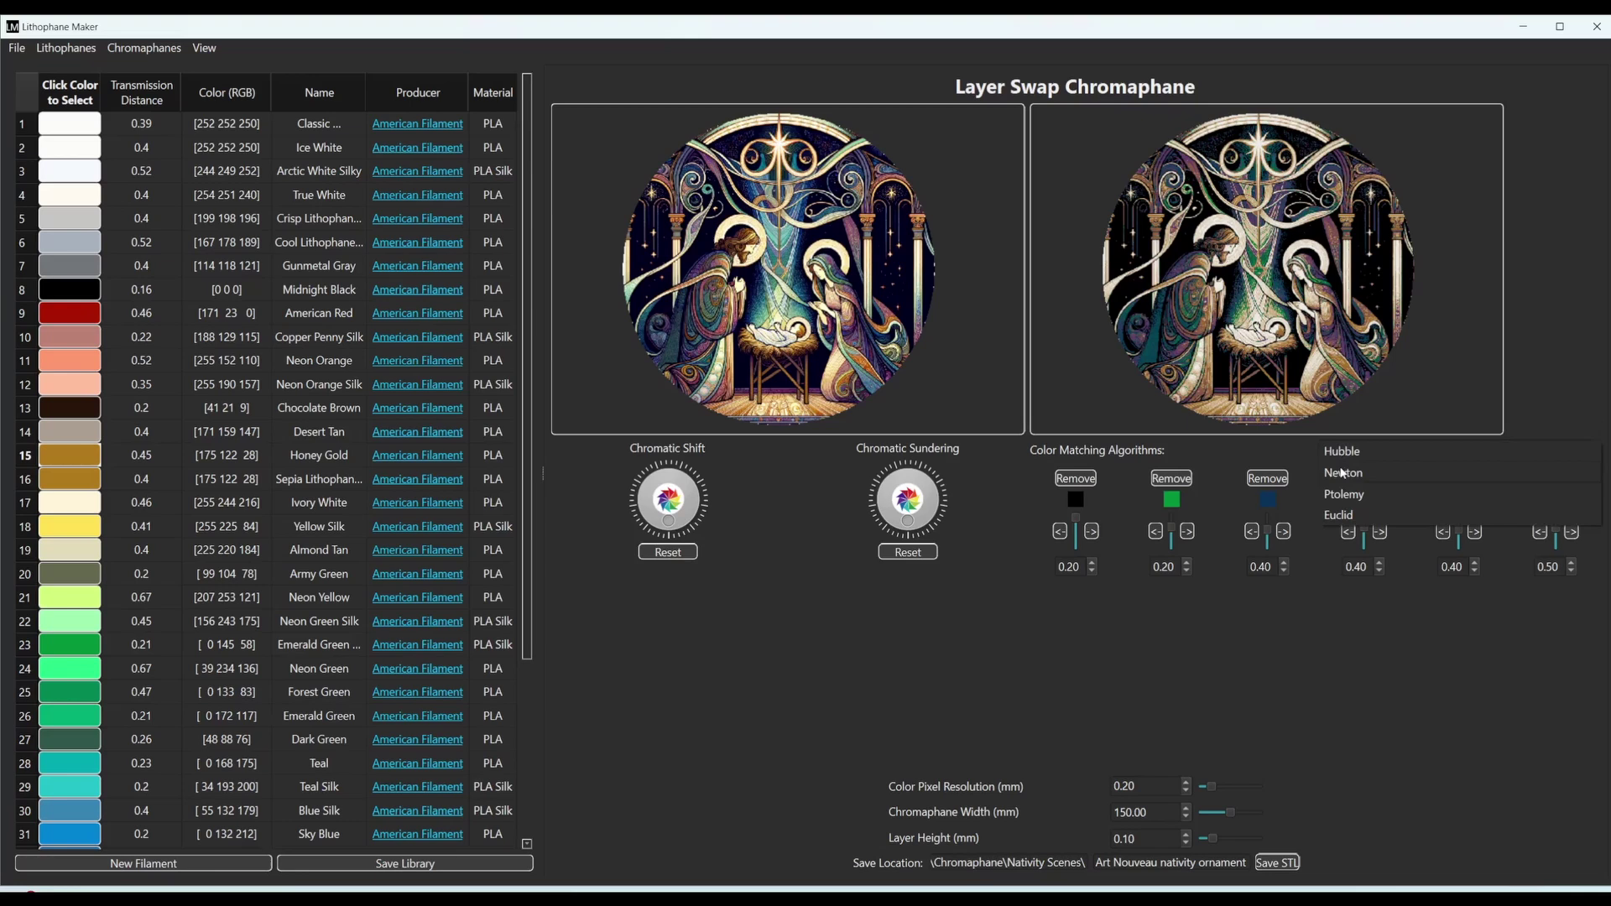
{"action": "left_click", "coordinate": [1342, 474]}
{"action": "left_click", "coordinate": [1340, 450]}
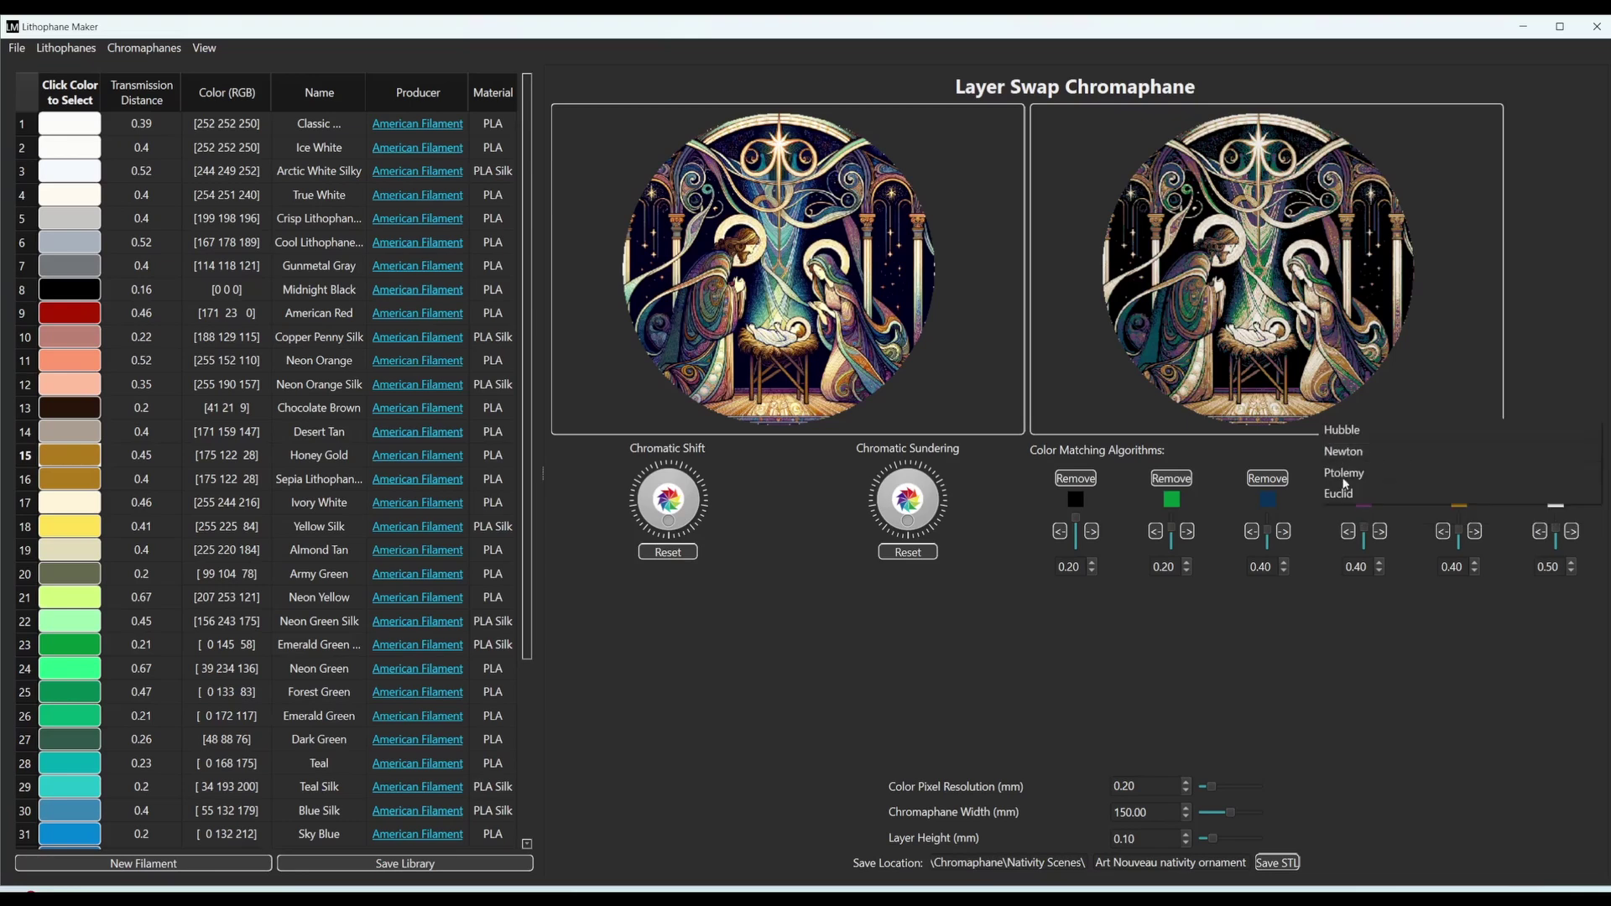
{"action": "left_click", "coordinate": [1344, 477]}
{"action": "left_click", "coordinate": [1342, 454]}
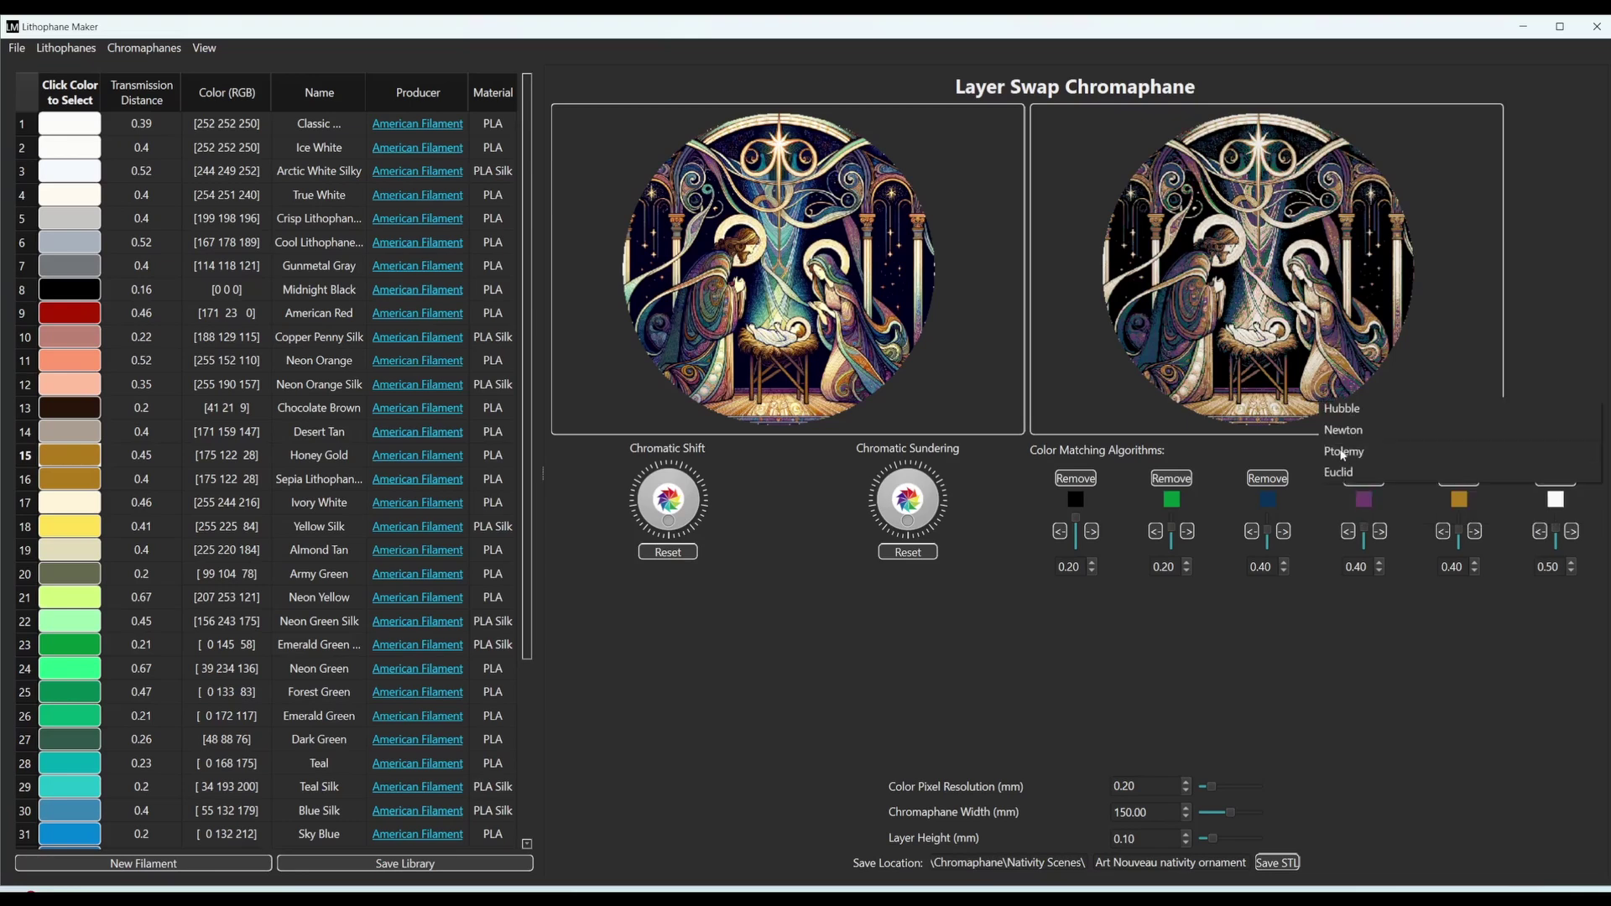
{"action": "left_click", "coordinate": [1343, 475]}
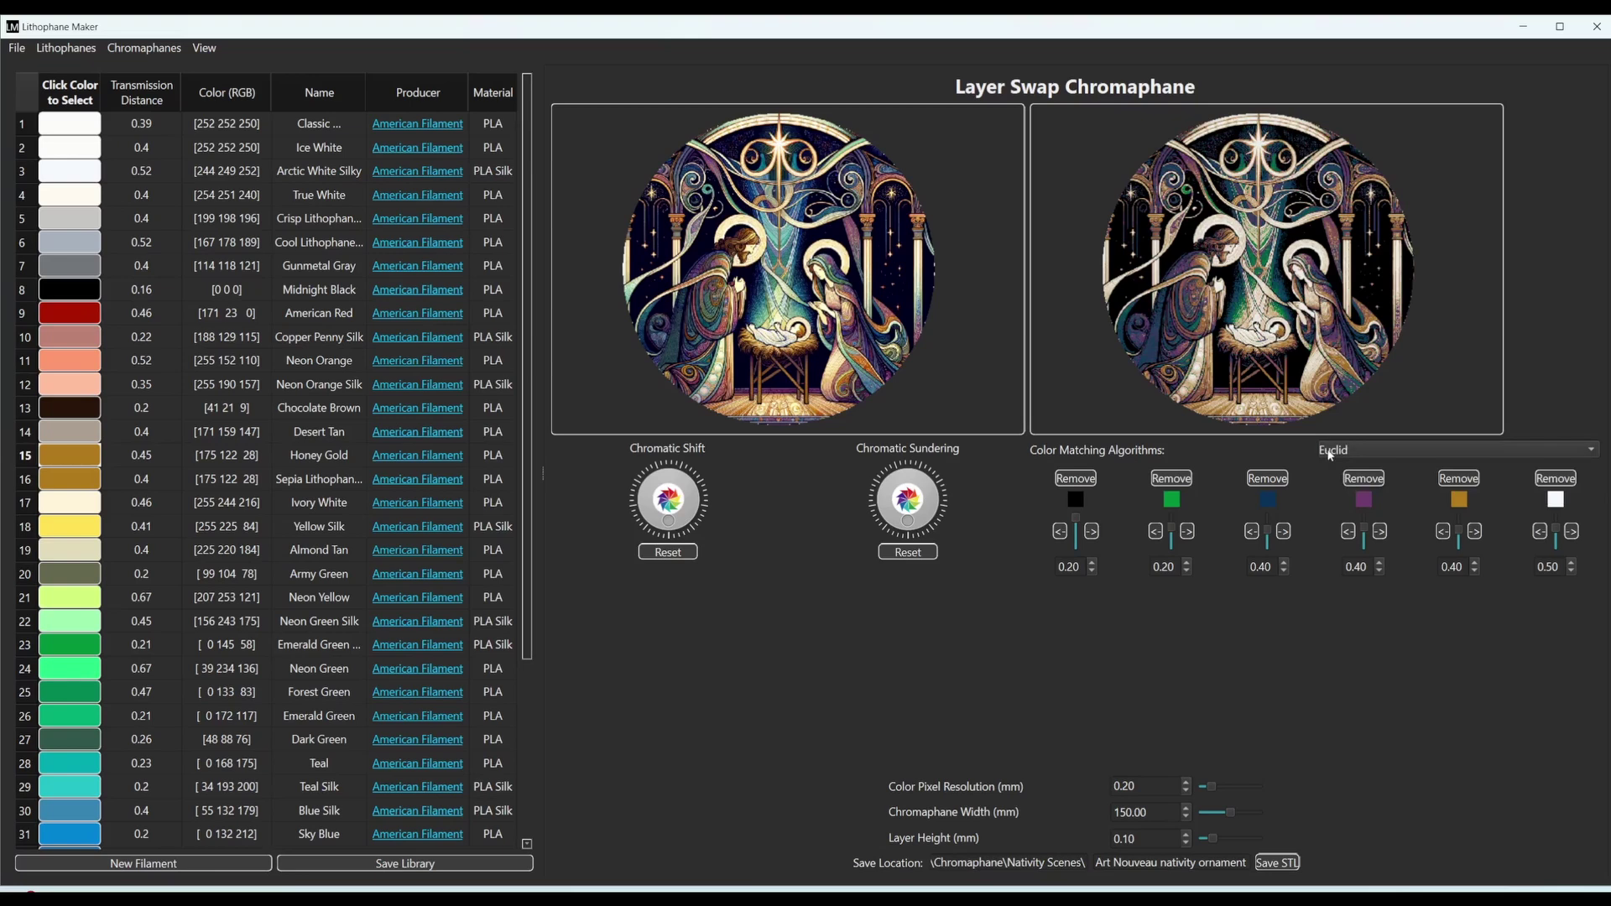
Compare Hubble against Euclid and settle on the Euclid algorithm.
{"action": "left_click", "coordinate": [1330, 455]}
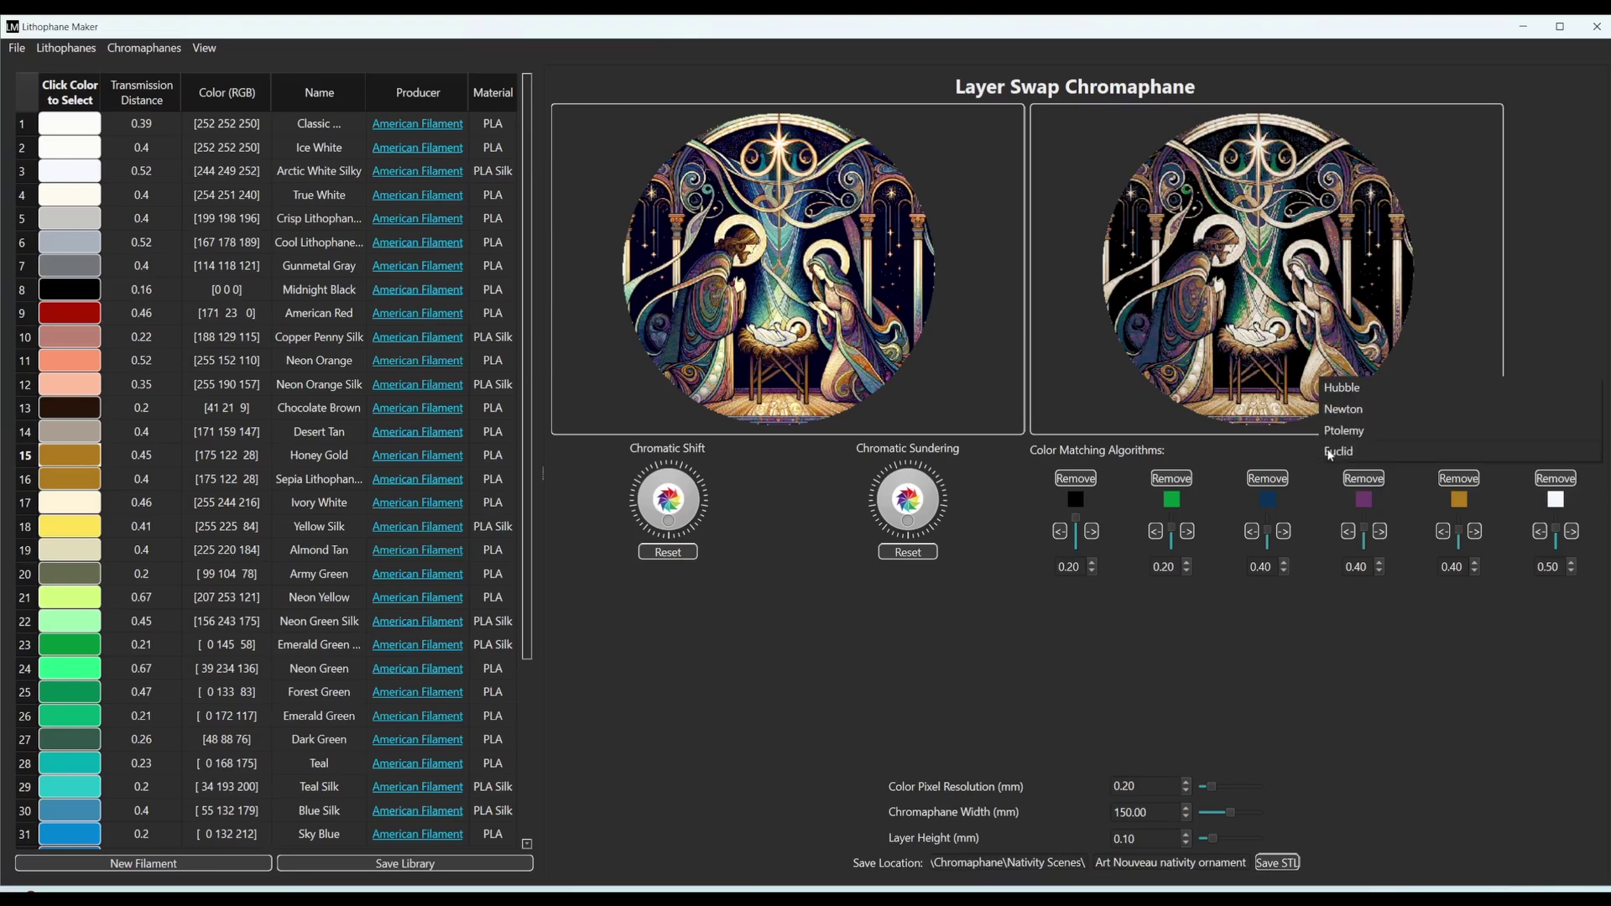
{"action": "left_click", "coordinate": [1337, 396]}
{"action": "left_click", "coordinate": [1337, 452]}
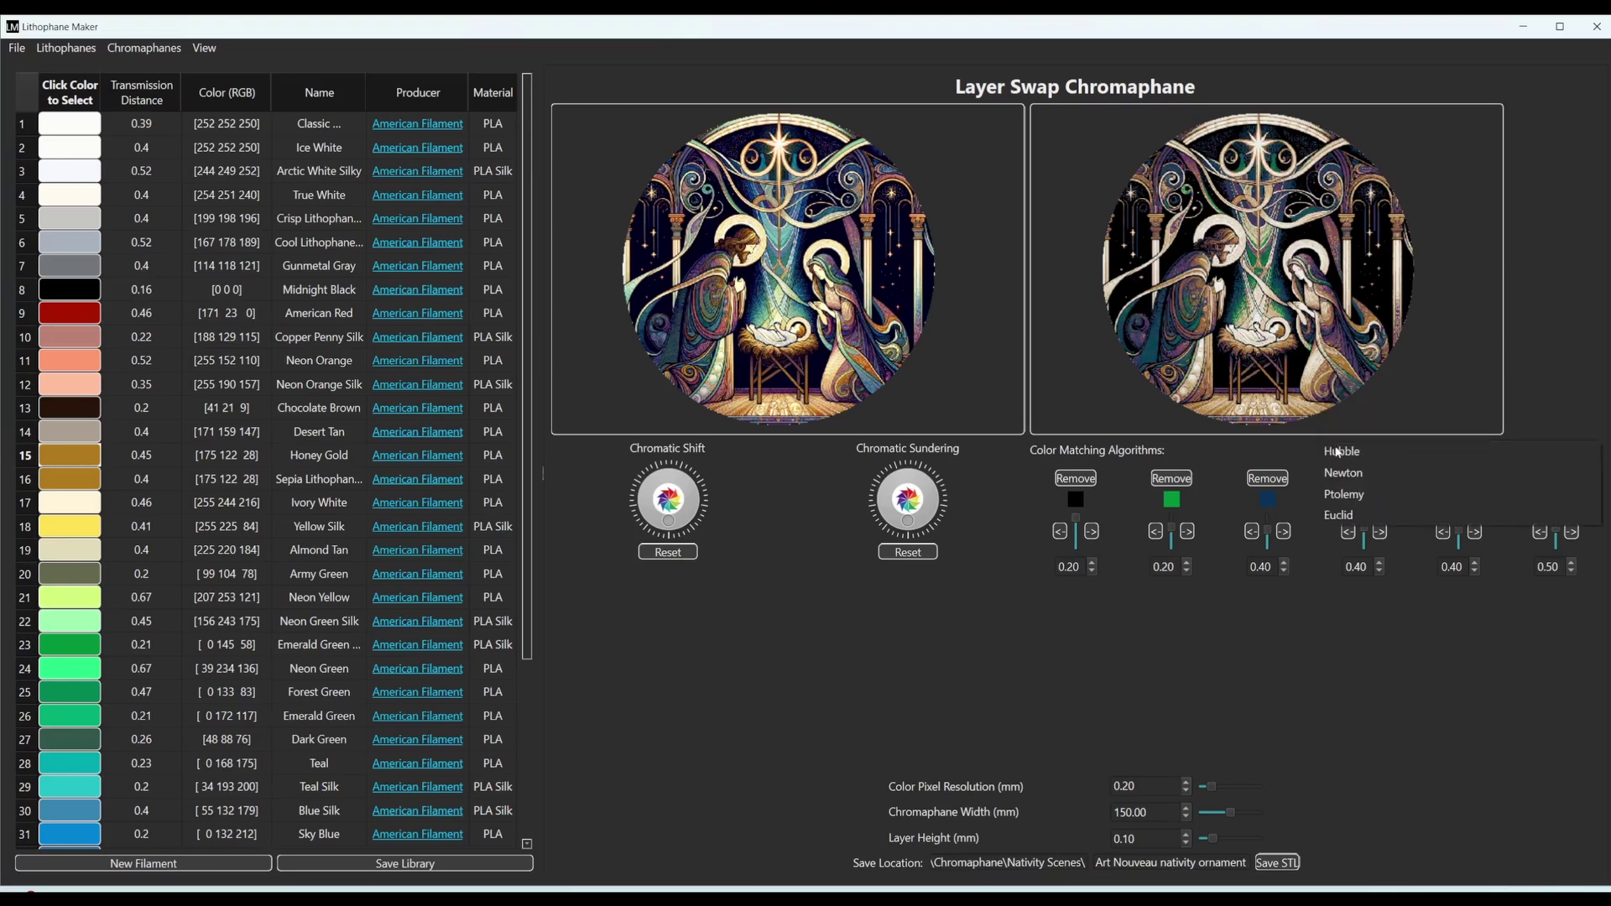
{"action": "left_click", "coordinate": [1340, 519]}
{"action": "left_click", "coordinate": [1334, 454]}
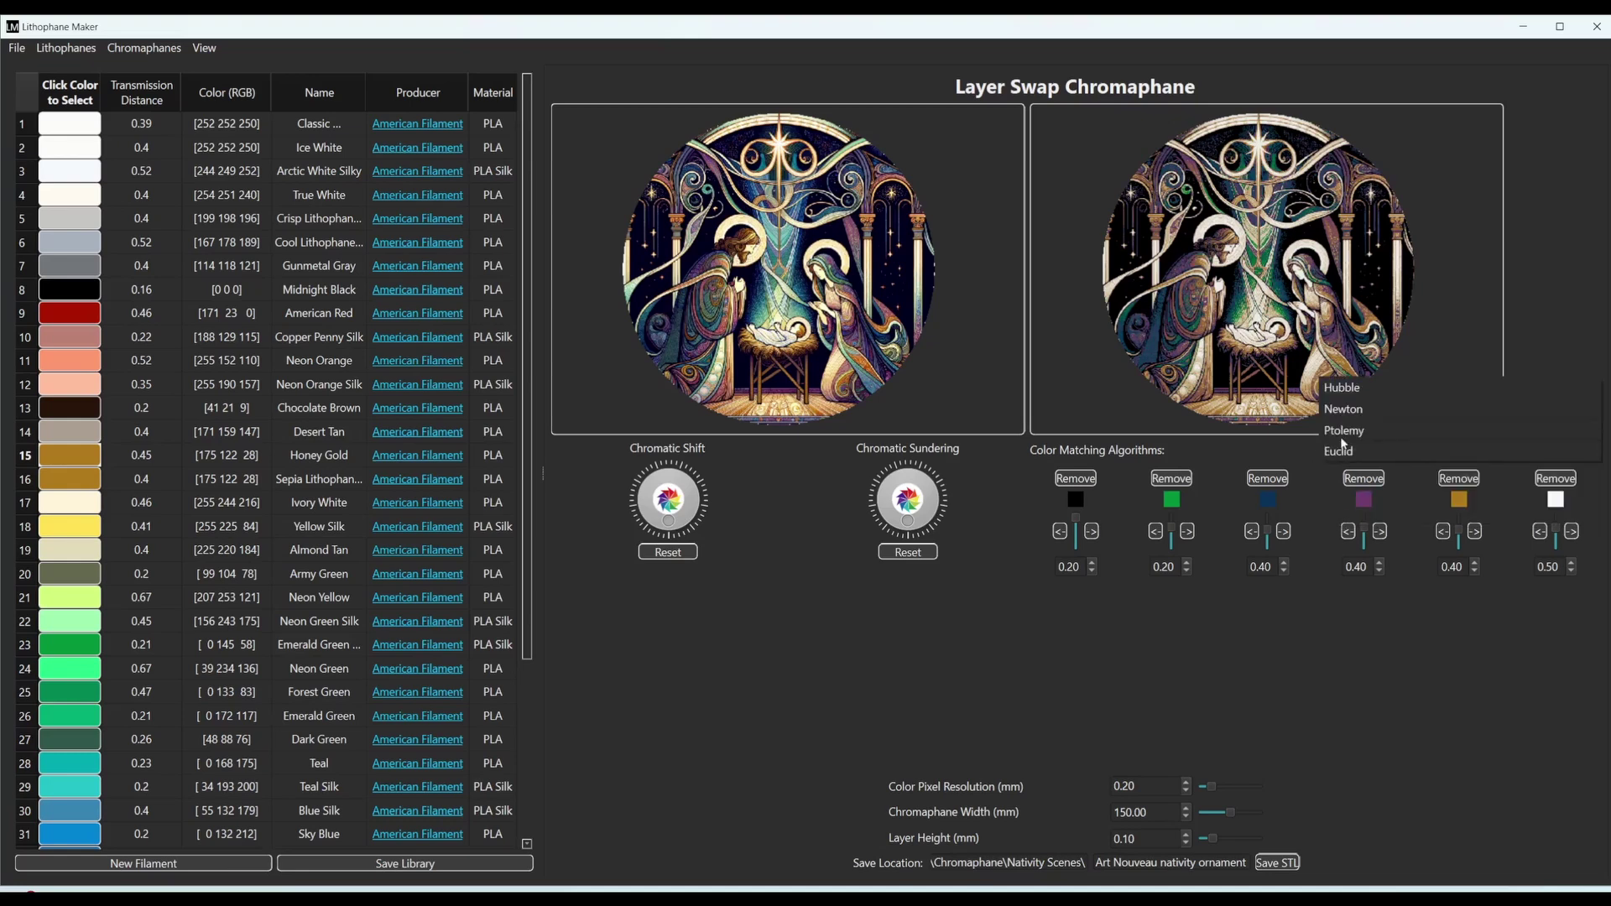
{"action": "left_click", "coordinate": [1342, 440]}
{"action": "left_click", "coordinate": [1342, 451]}
{"action": "left_click", "coordinate": [1342, 459]}
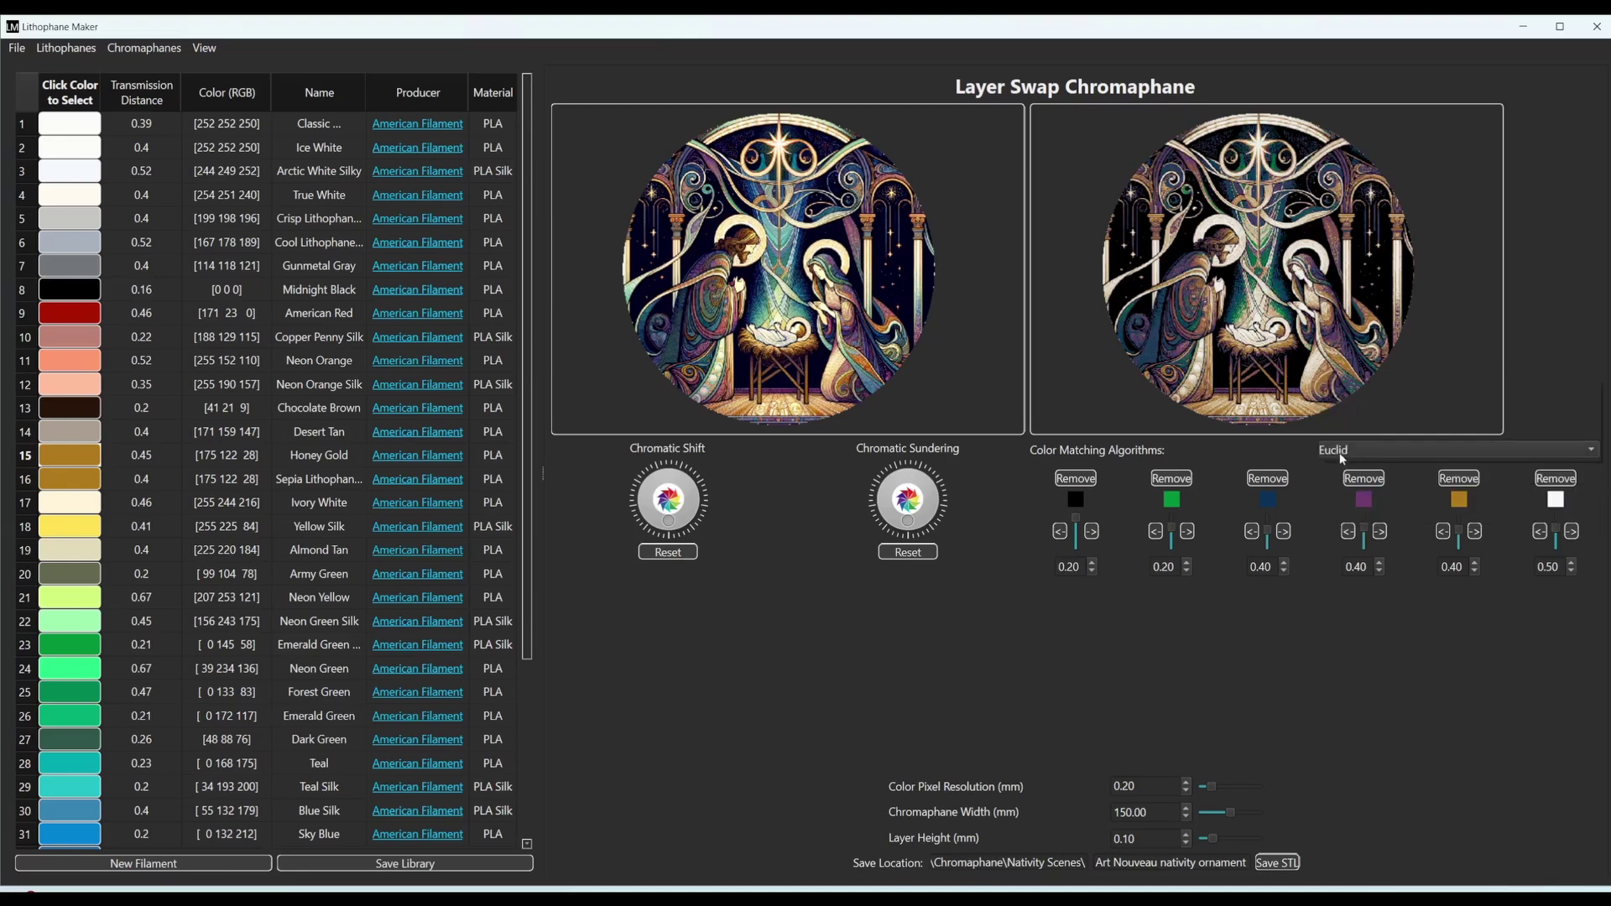
{"action": "left_click", "coordinate": [1342, 459]}
{"action": "left_click", "coordinate": [1342, 398]}
{"action": "left_click", "coordinate": [1338, 451]}
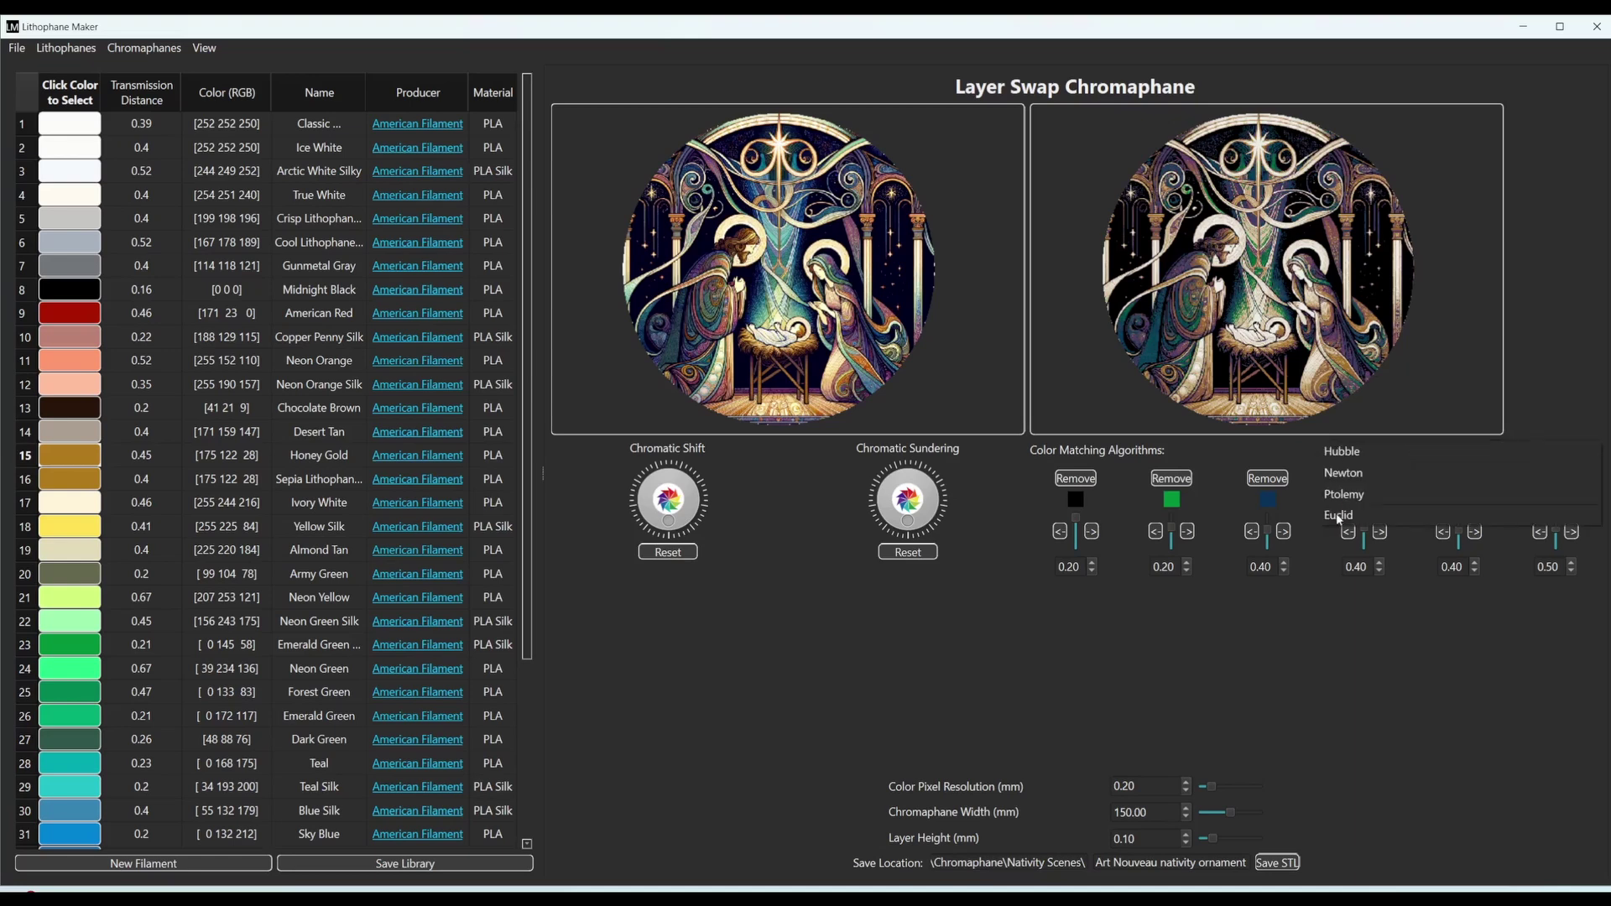
{"action": "left_click", "coordinate": [1335, 511]}
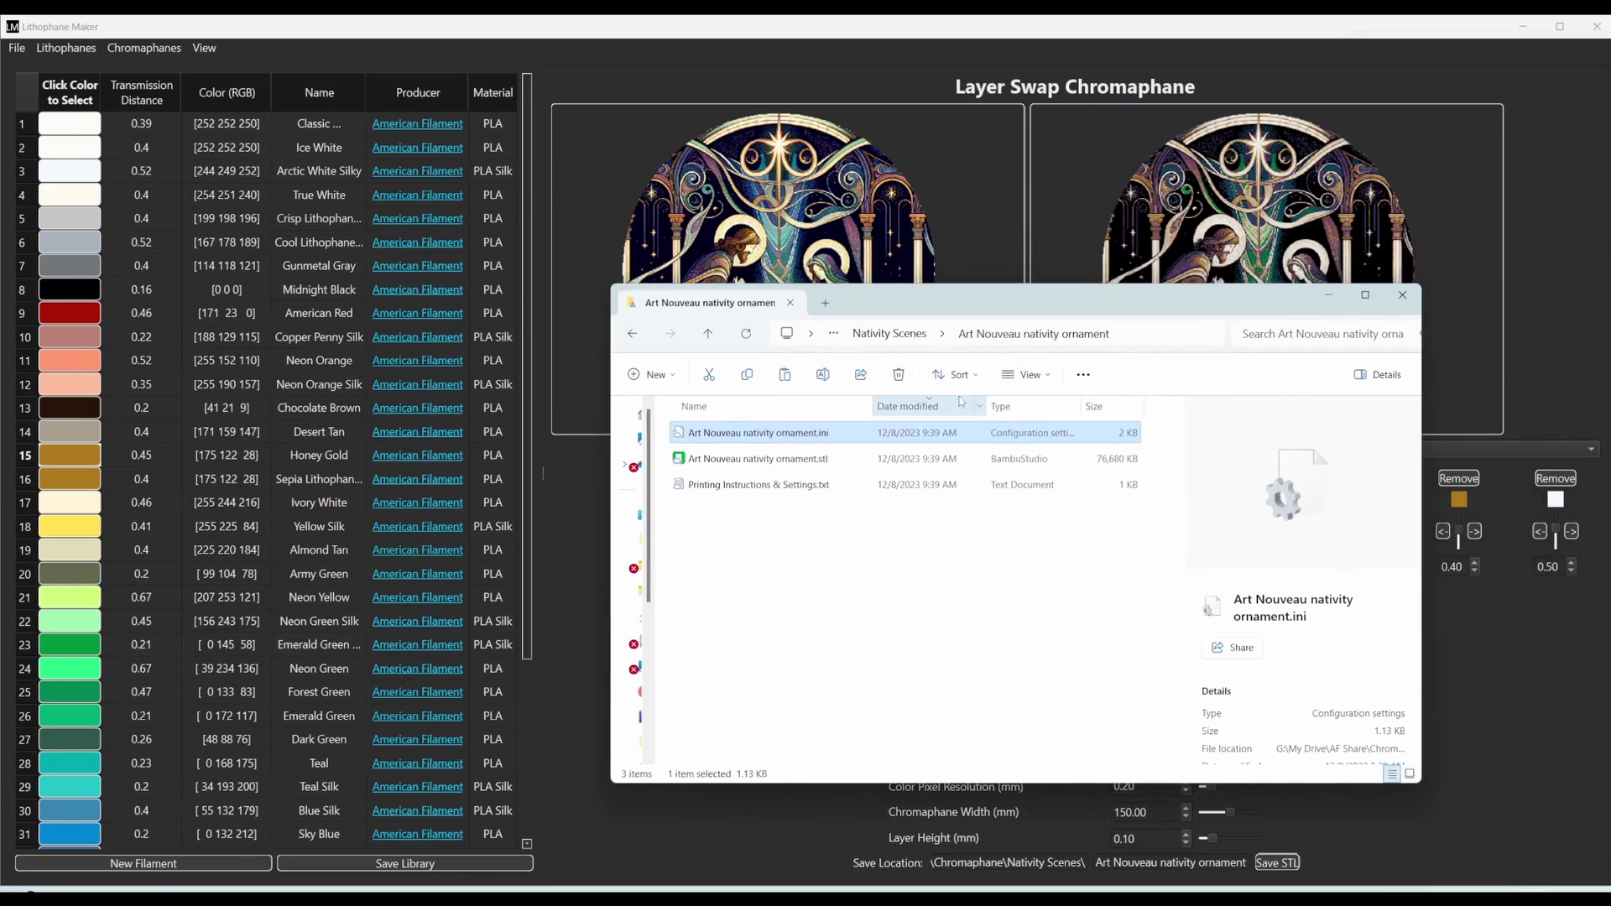
Select the nativity ornament STL, then open Printing Instructions & Settings.txt in Notepad.
{"action": "left_click_drag", "start_coordinate": [990, 315], "coordinate": [610, 162]}
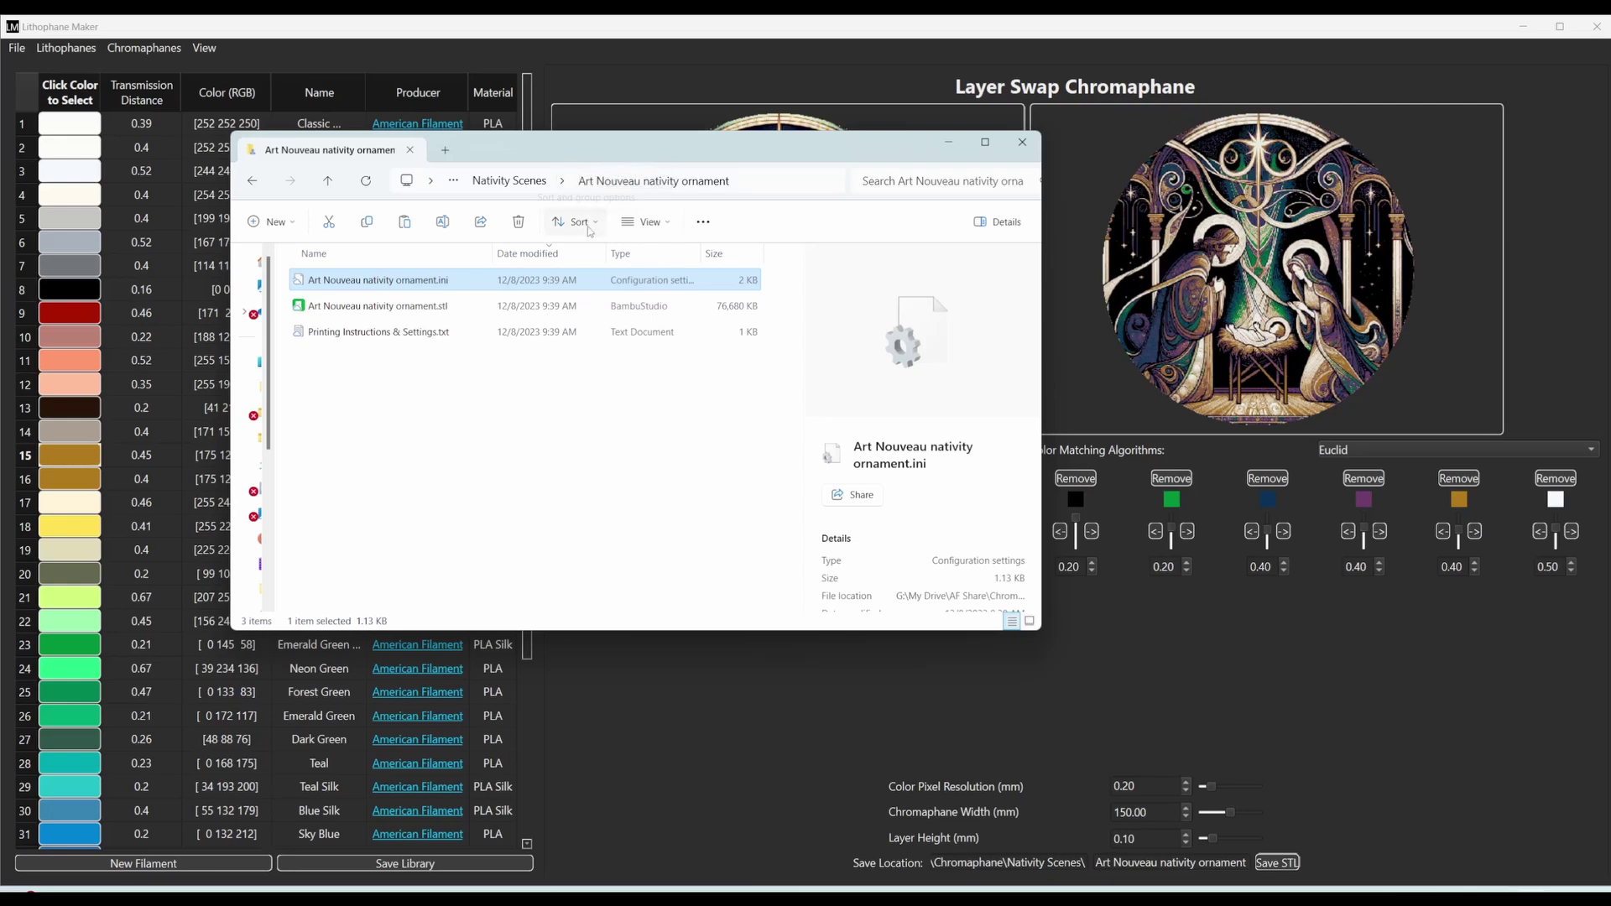
{"action": "left_click", "coordinate": [446, 310]}
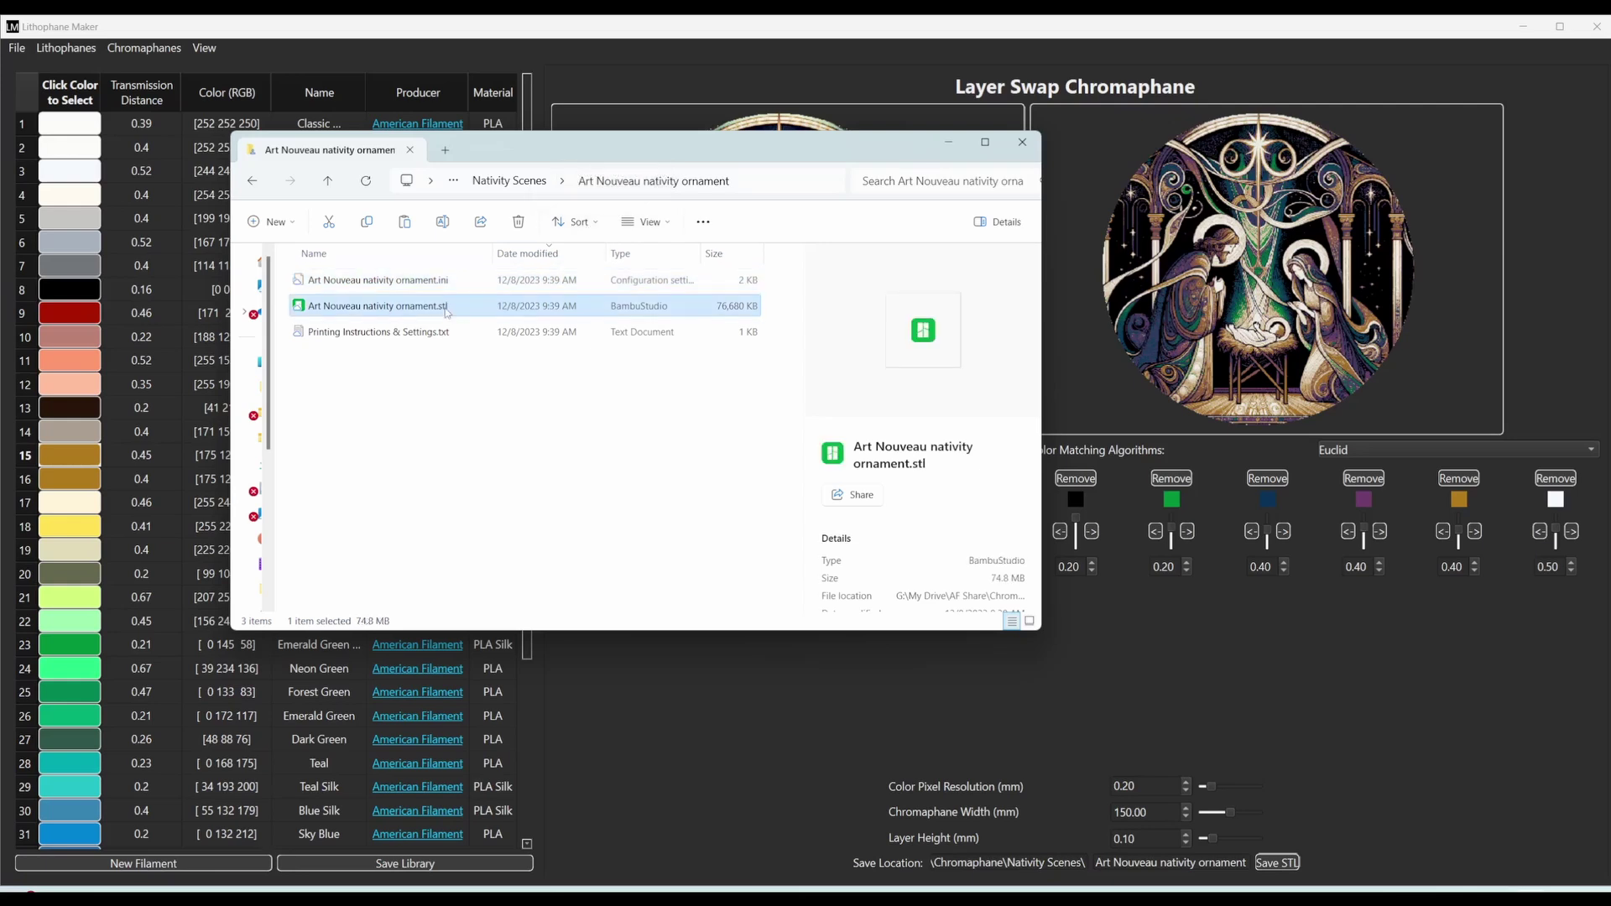
{"action": "double_click", "coordinate": [386, 334]}
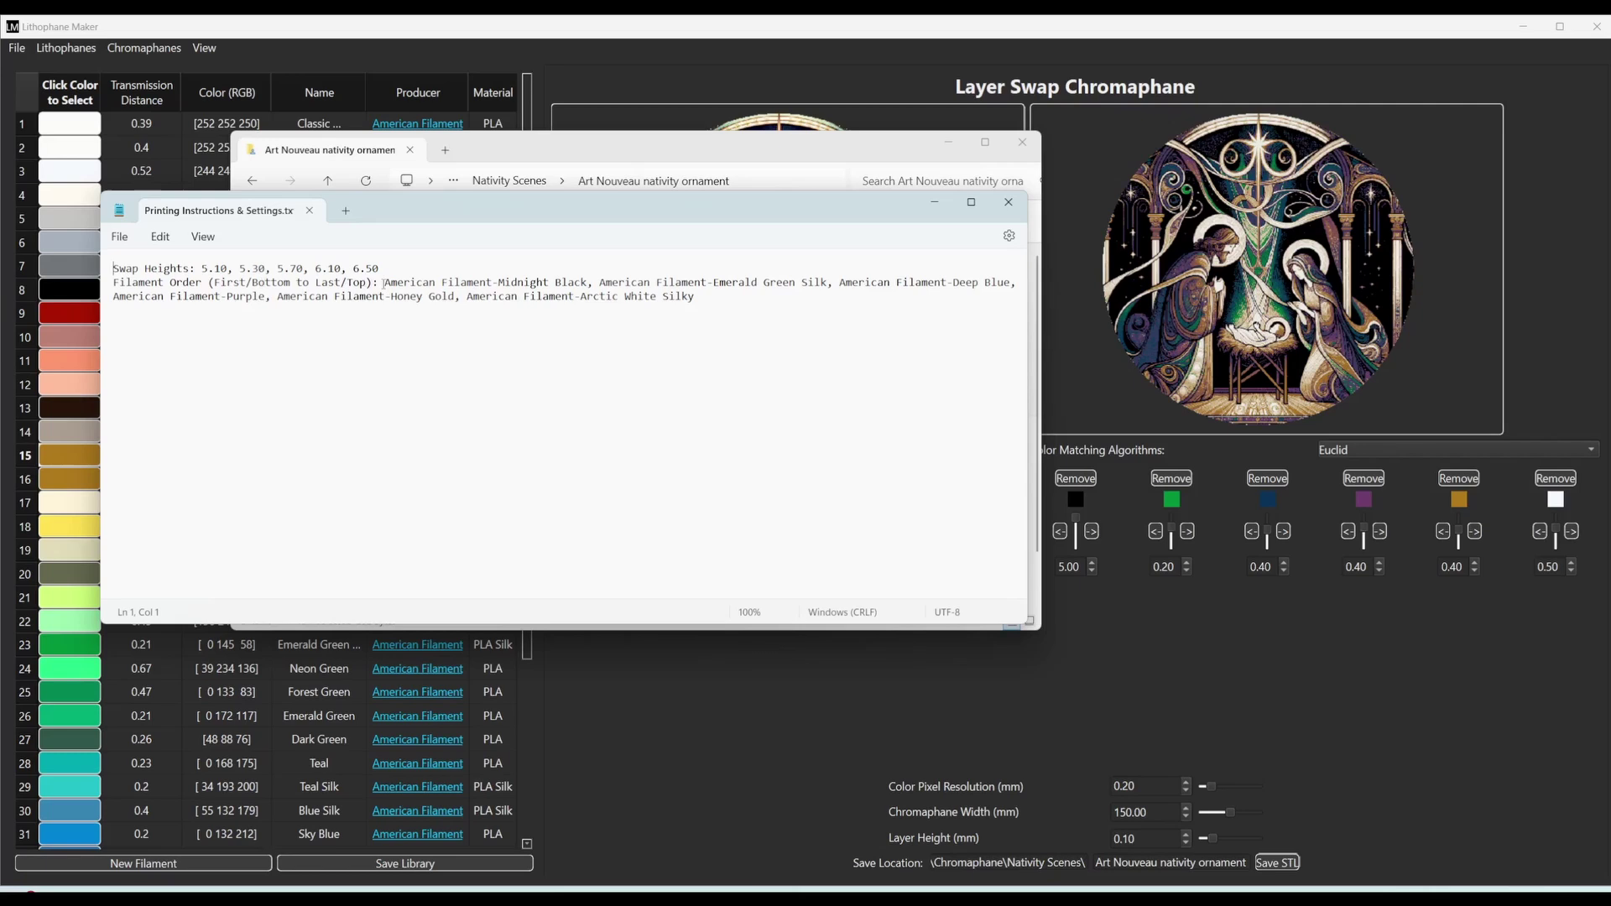
In Notepad, highlight Midnight Black, the Last/Top label, then the swap heights 5.10–6.50.
{"action": "left_click_drag", "start_coordinate": [383, 283], "coordinate": [583, 284]}
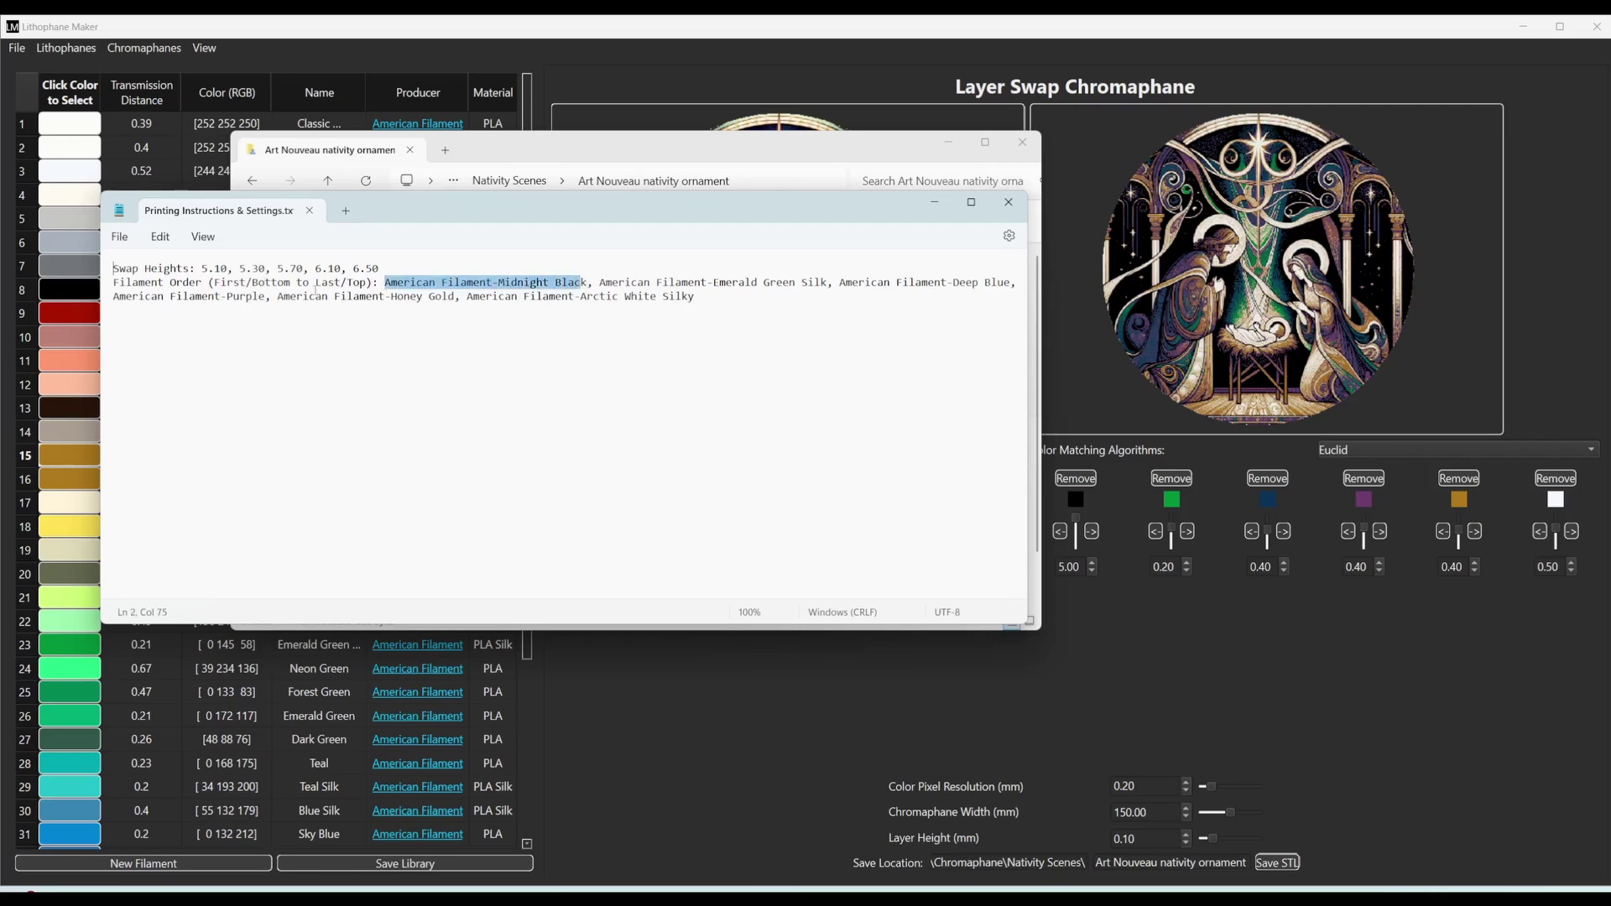
{"action": "left_click_drag", "start_coordinate": [309, 283], "coordinate": [367, 291]}
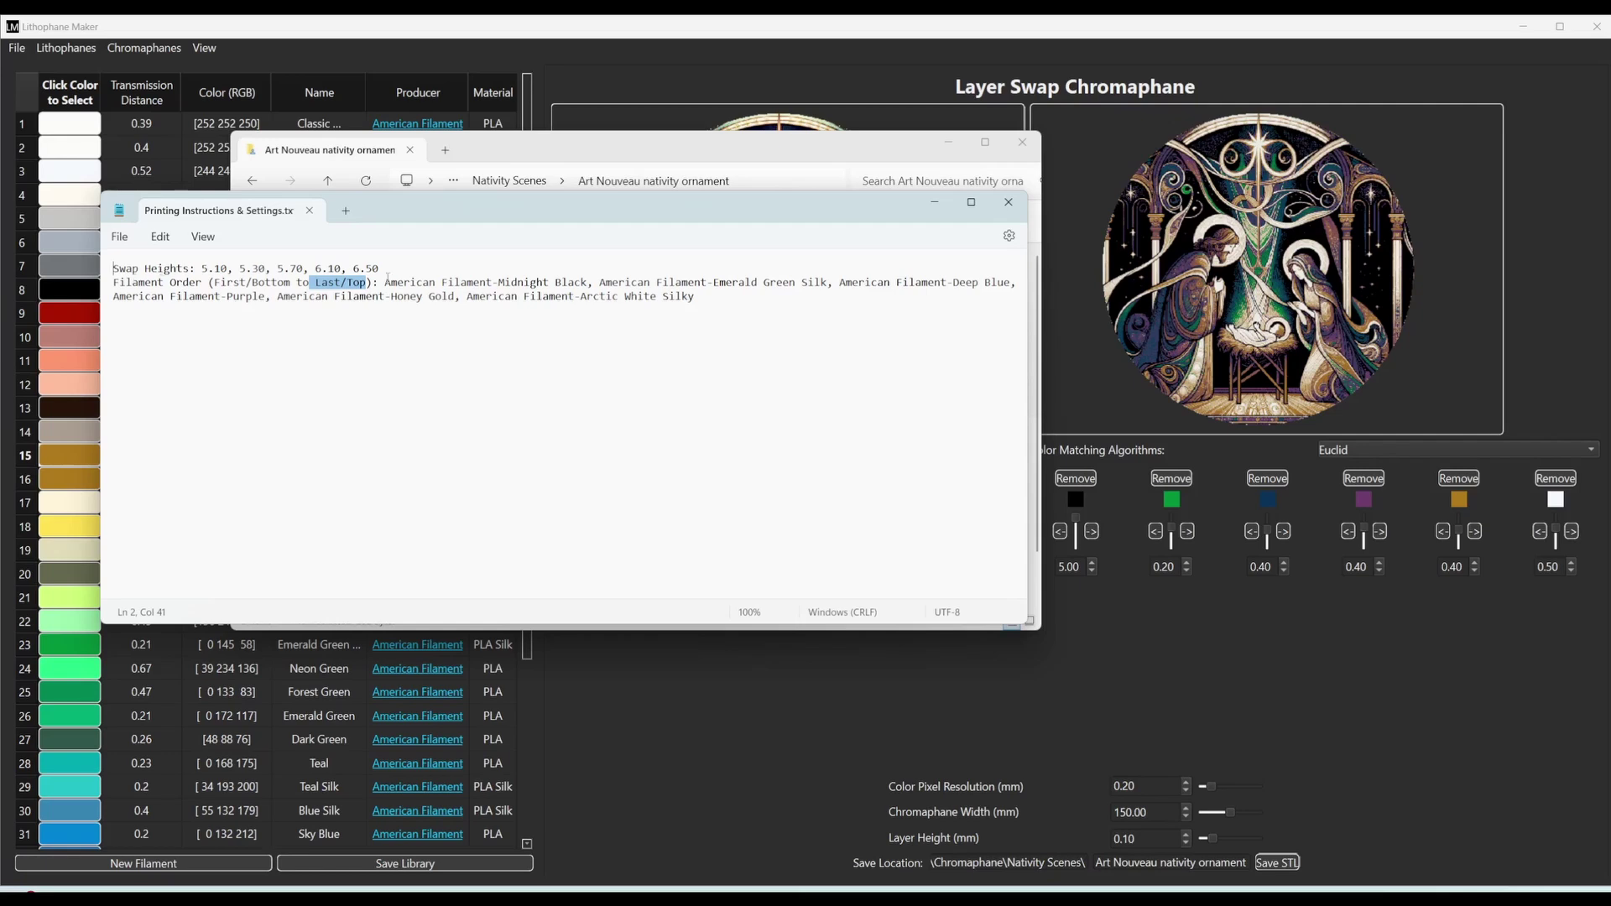
{"action": "left_click_drag", "start_coordinate": [380, 268], "coordinate": [201, 267]}
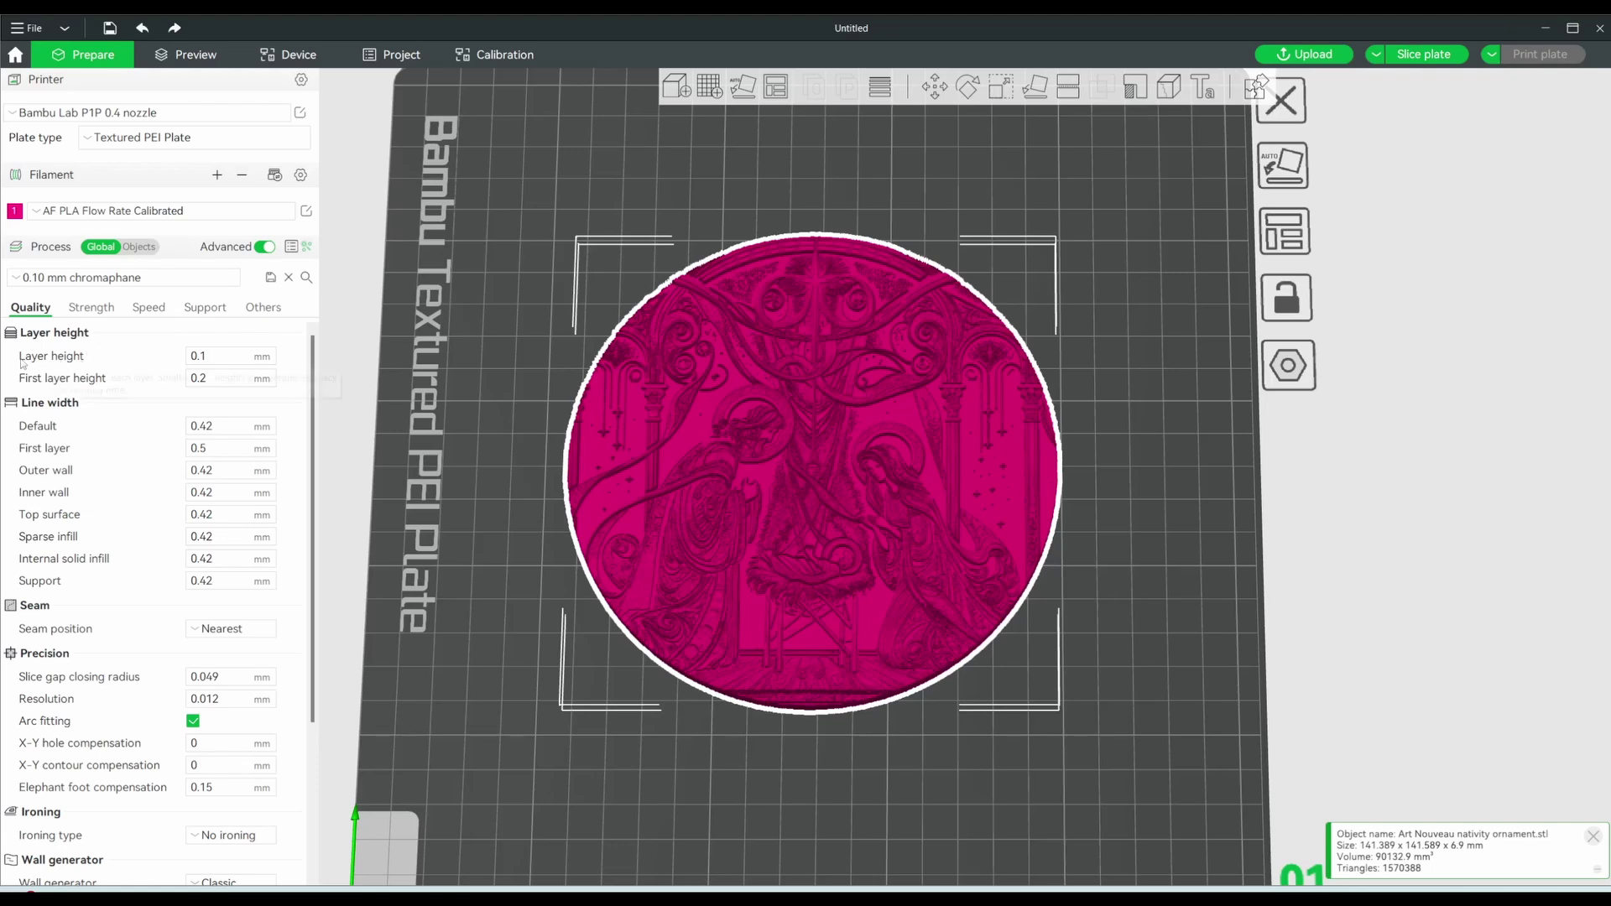
Confirm the Quality tab's Layer height field reads 0.1 mm for the chromaphane process.
{"action": "mouse_move", "coordinate": [29, 364]}
{"action": "left_click", "coordinate": [186, 355]}
Check the Strength tab's top shell thickness, then deselect the ornament and view the plate from above.
{"action": "left_click", "coordinate": [99, 311]}
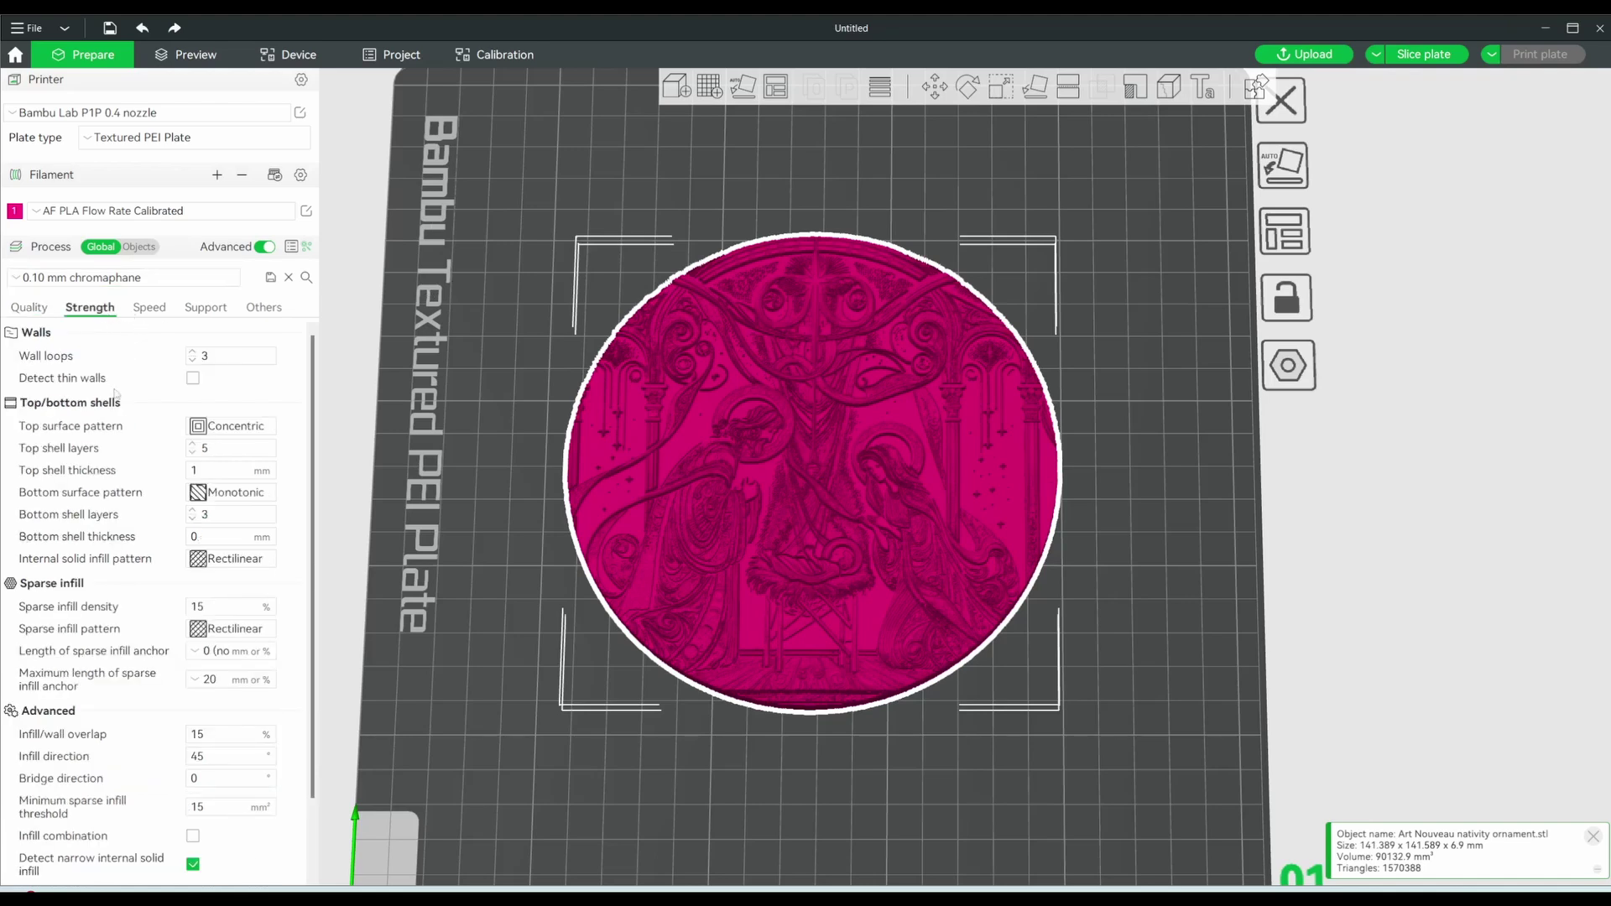
{"action": "left_click", "coordinate": [197, 469]}
{"action": "left_click", "coordinate": [475, 466]}
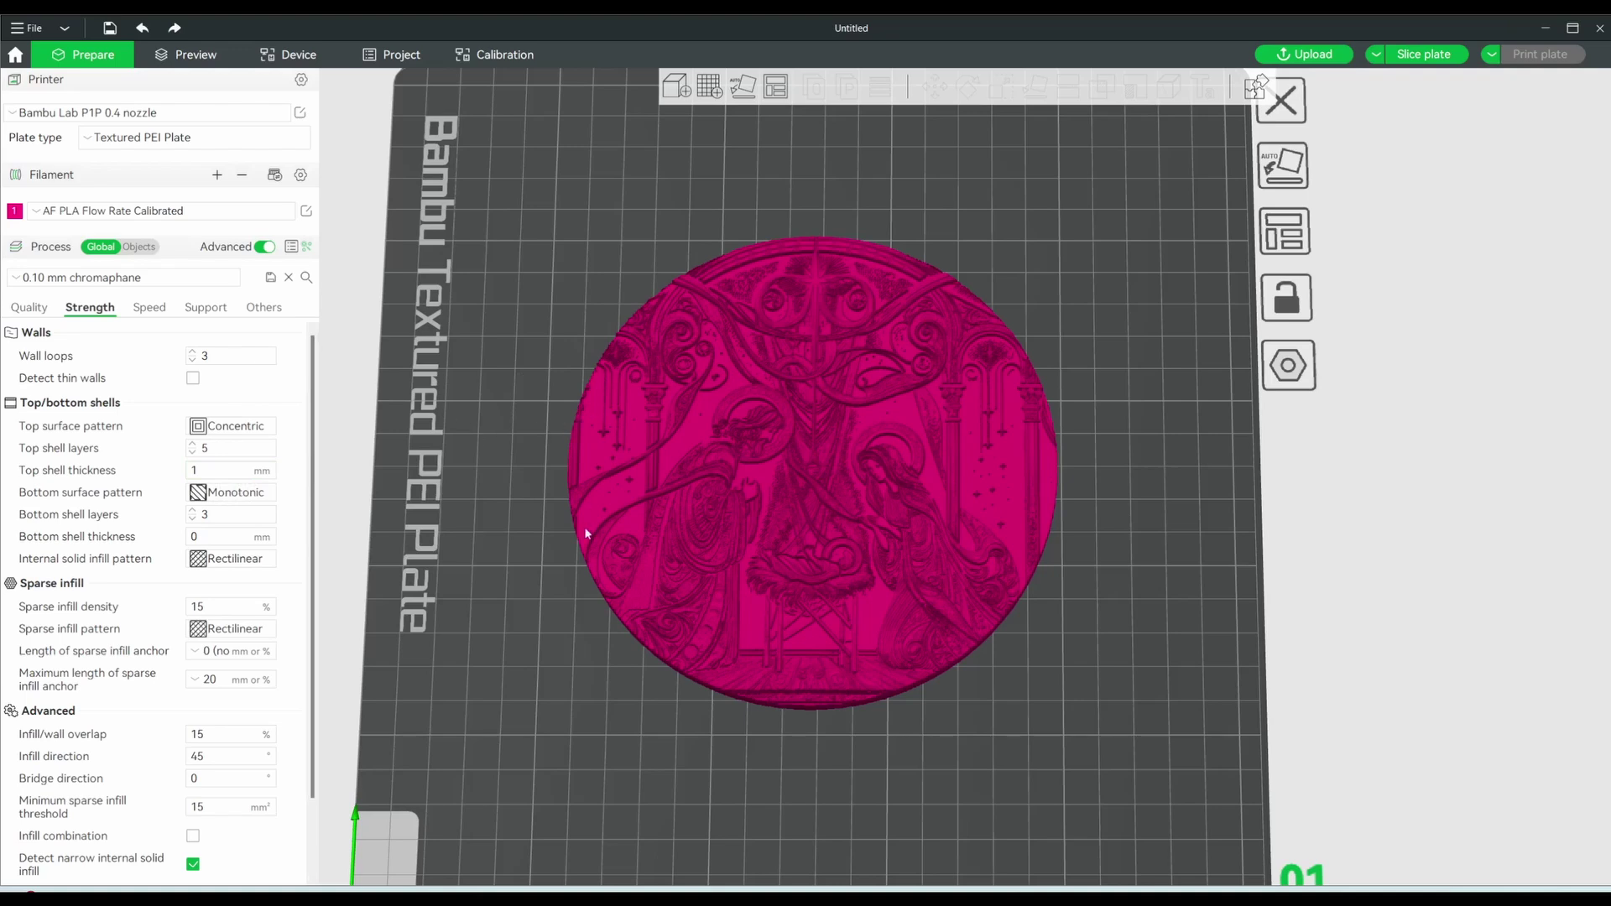
{"action": "key", "text": "0"}
{"action": "key", "text": "1"}
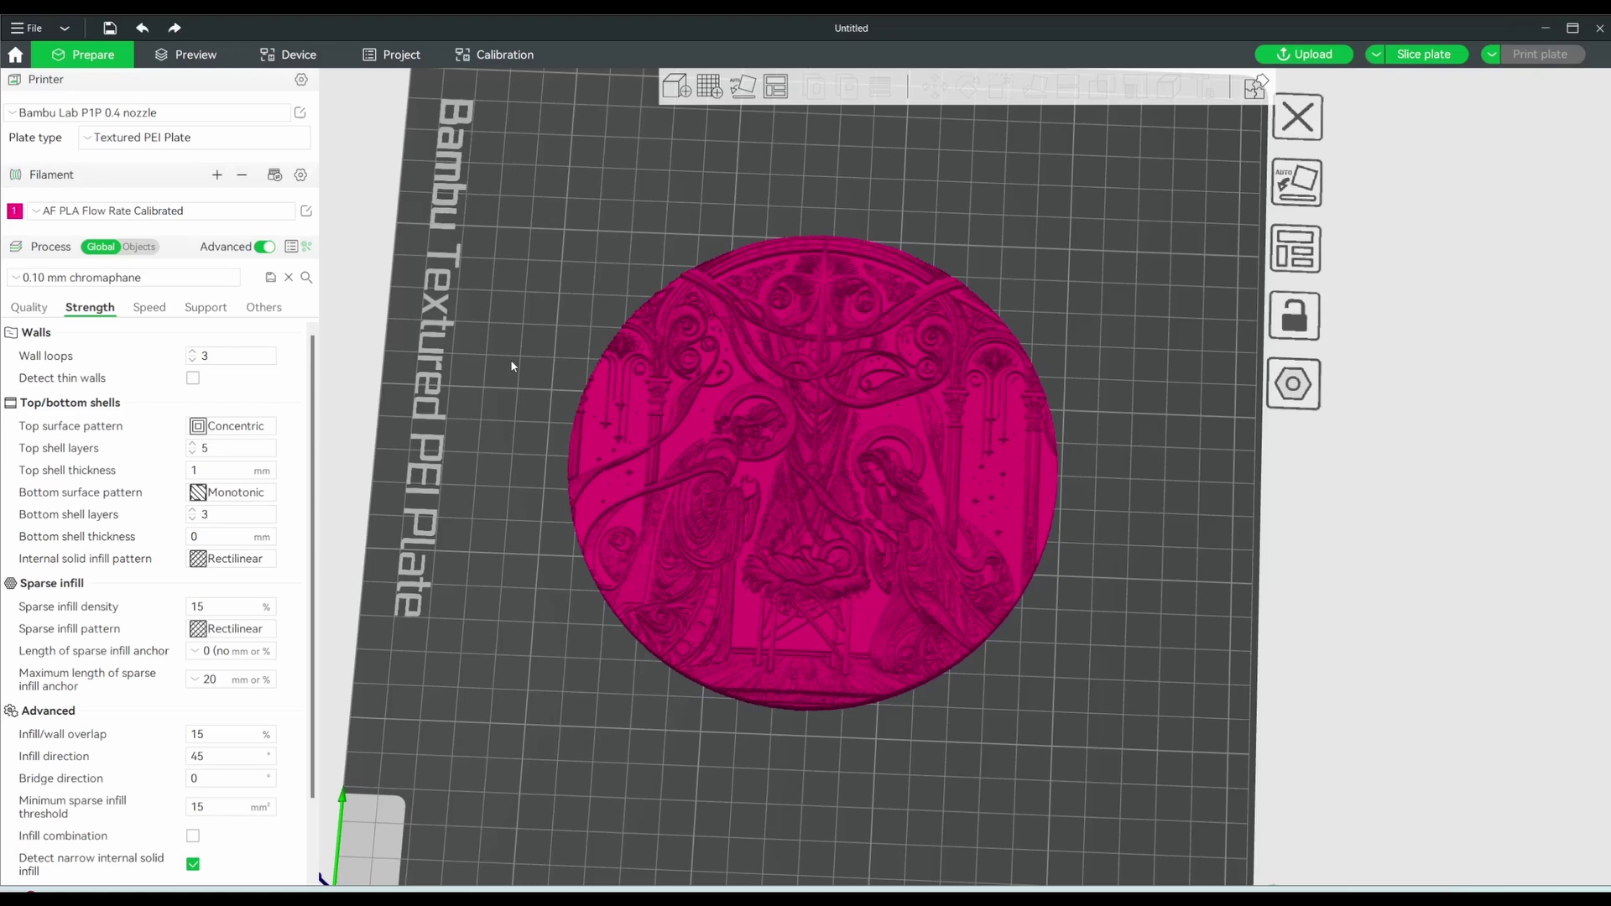
Switch to per-object settings and add a cylinder negative part to the ornament.
{"action": "left_click", "coordinate": [139, 247]}
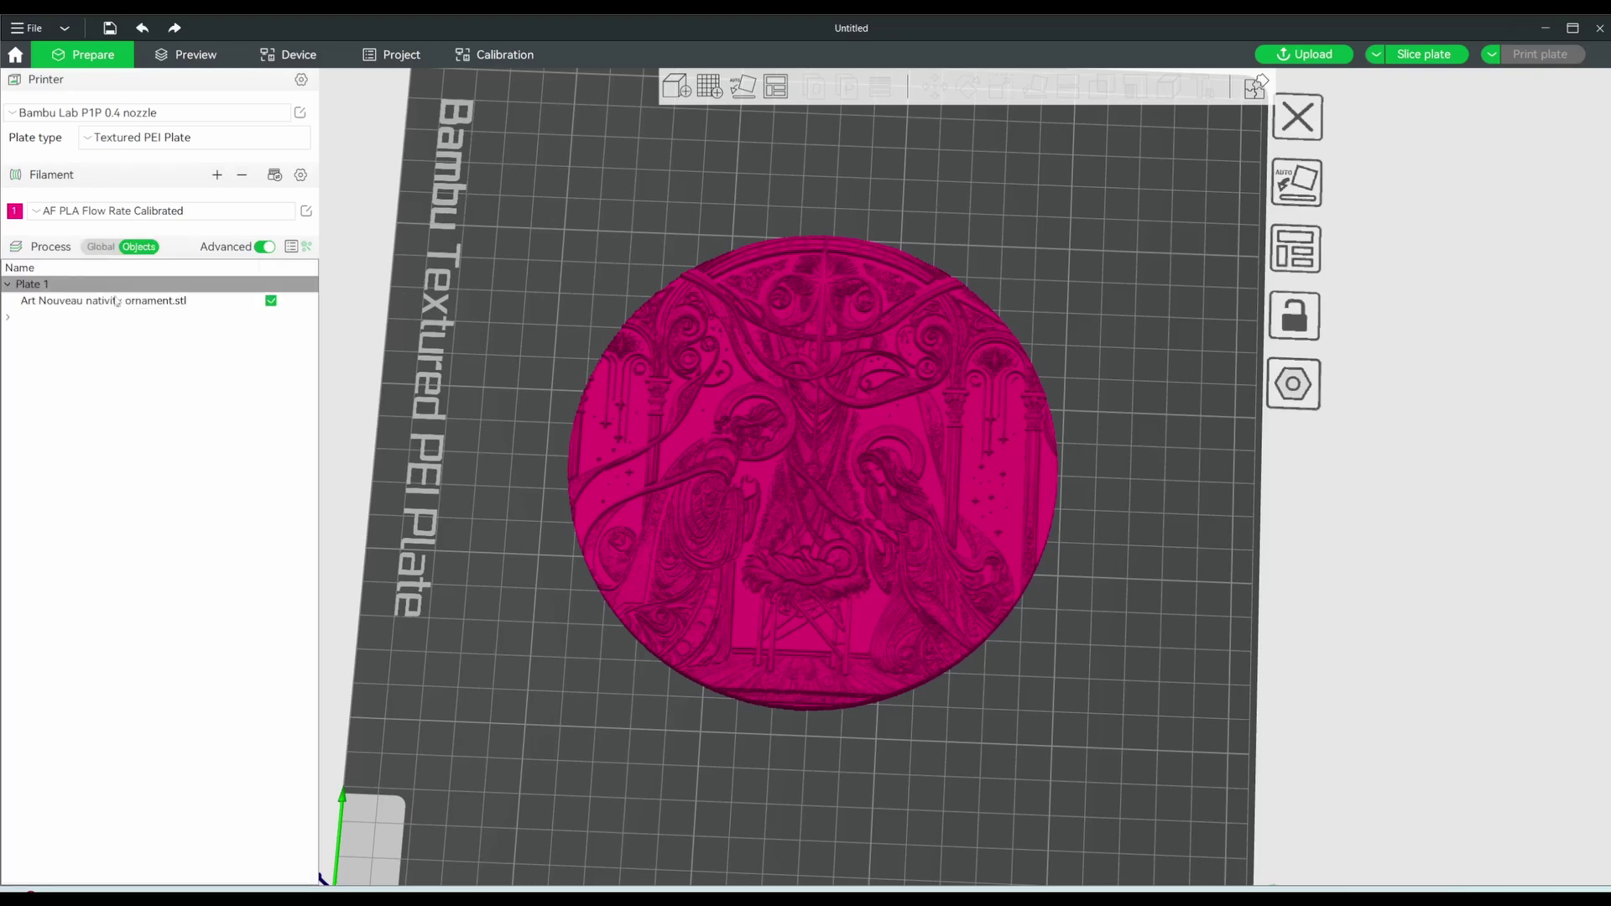
{"action": "left_click", "coordinate": [107, 302]}
{"action": "right_click", "coordinate": [108, 303]}
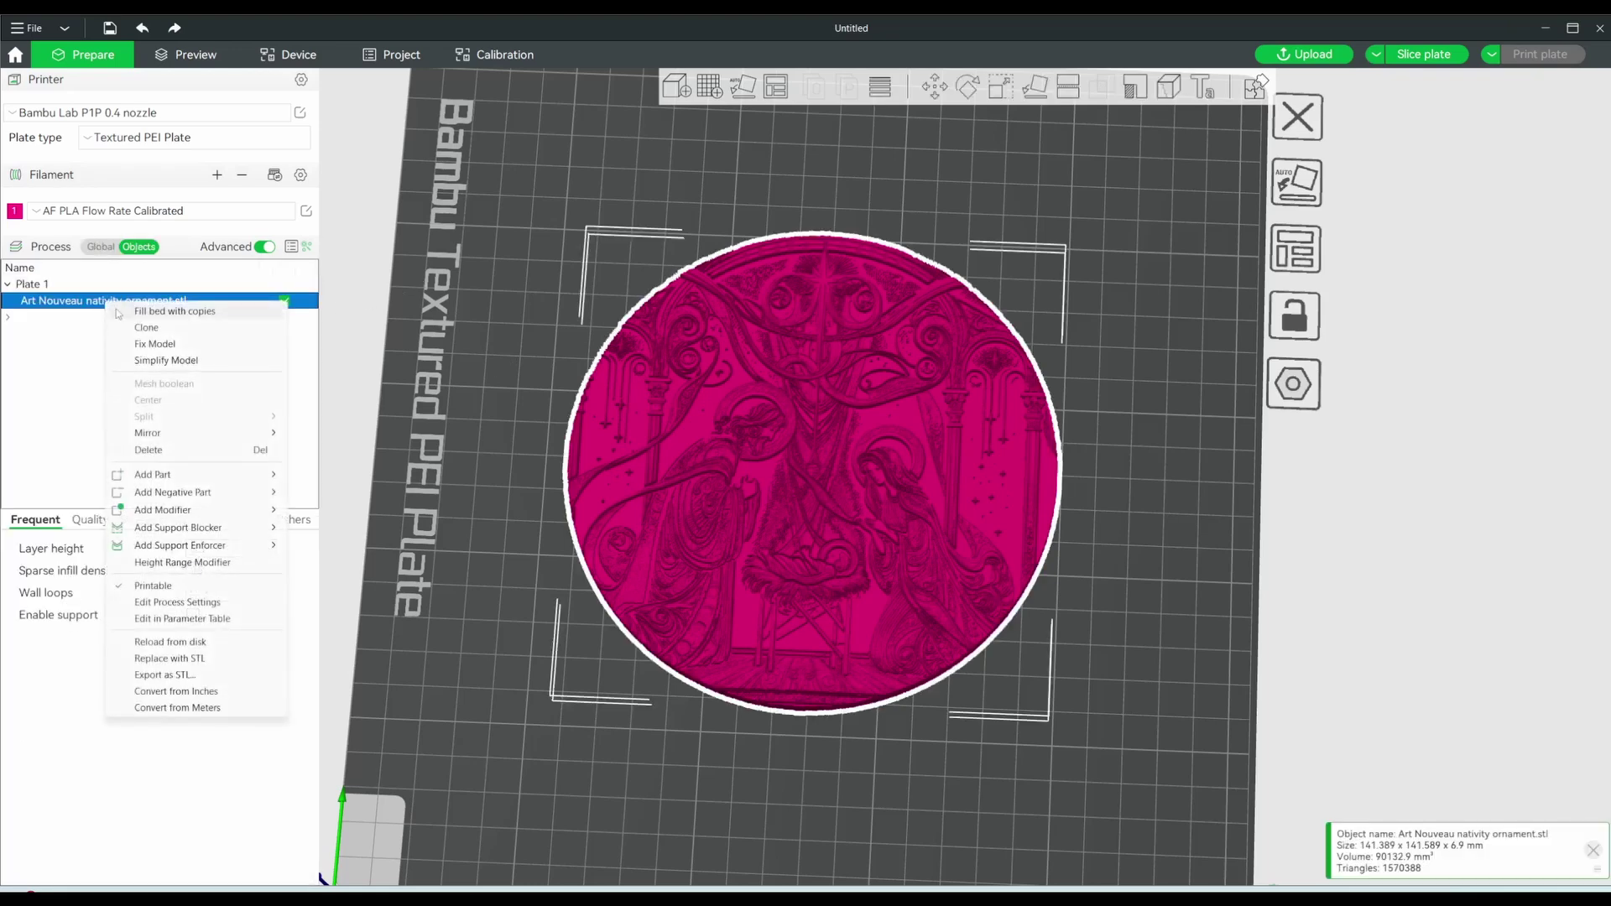
{"action": "mouse_move", "coordinate": [166, 495]}
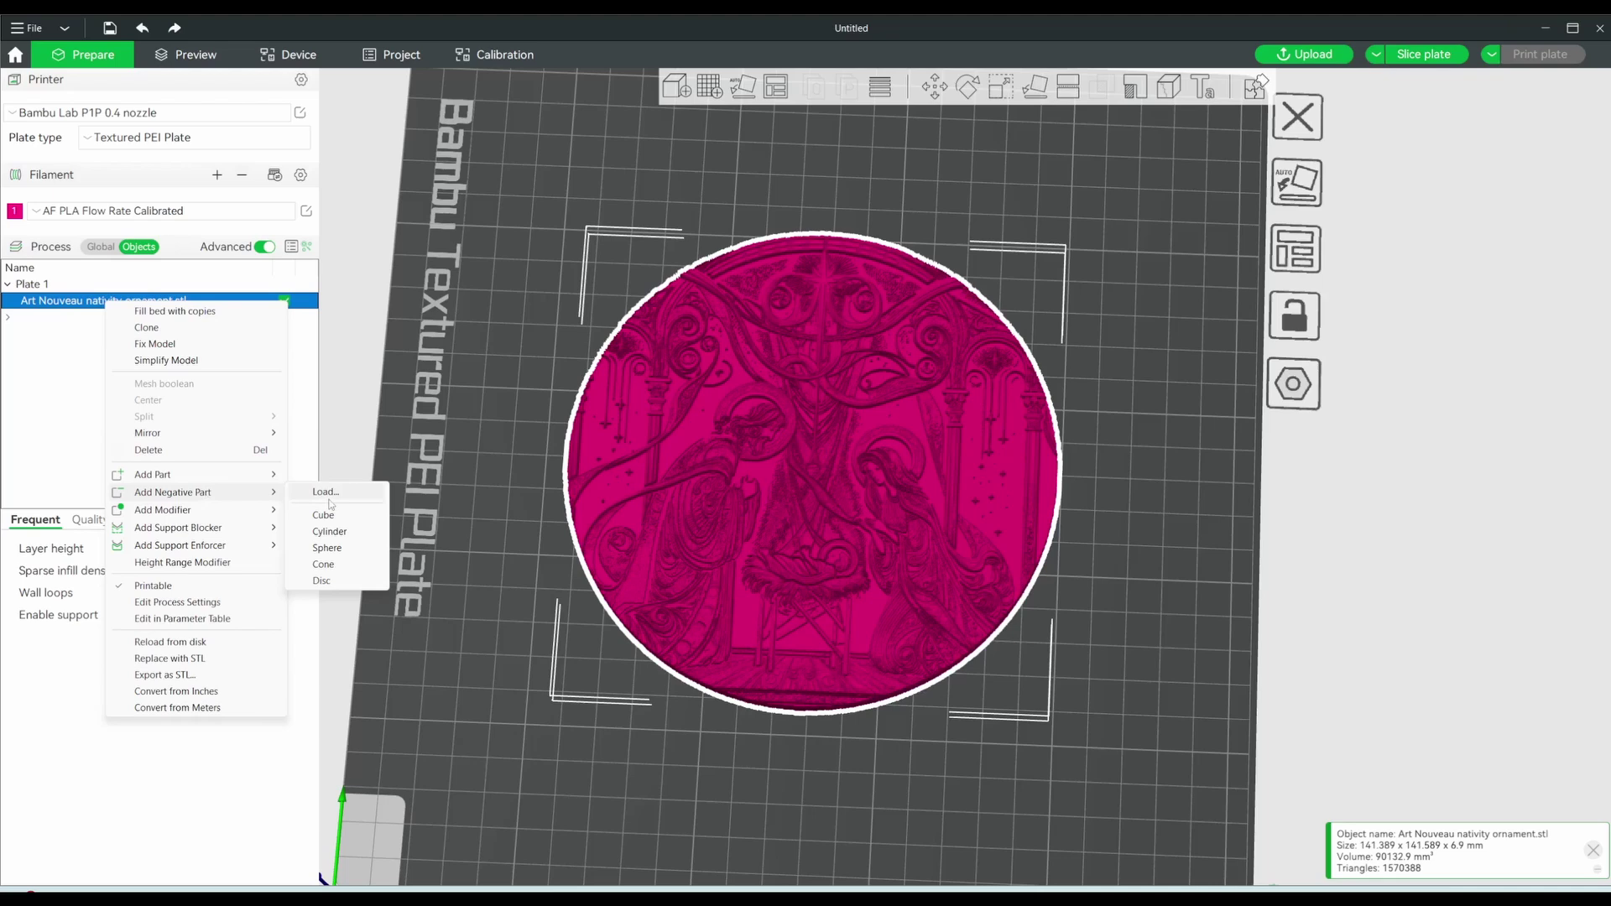
{"action": "left_click", "coordinate": [330, 531]}
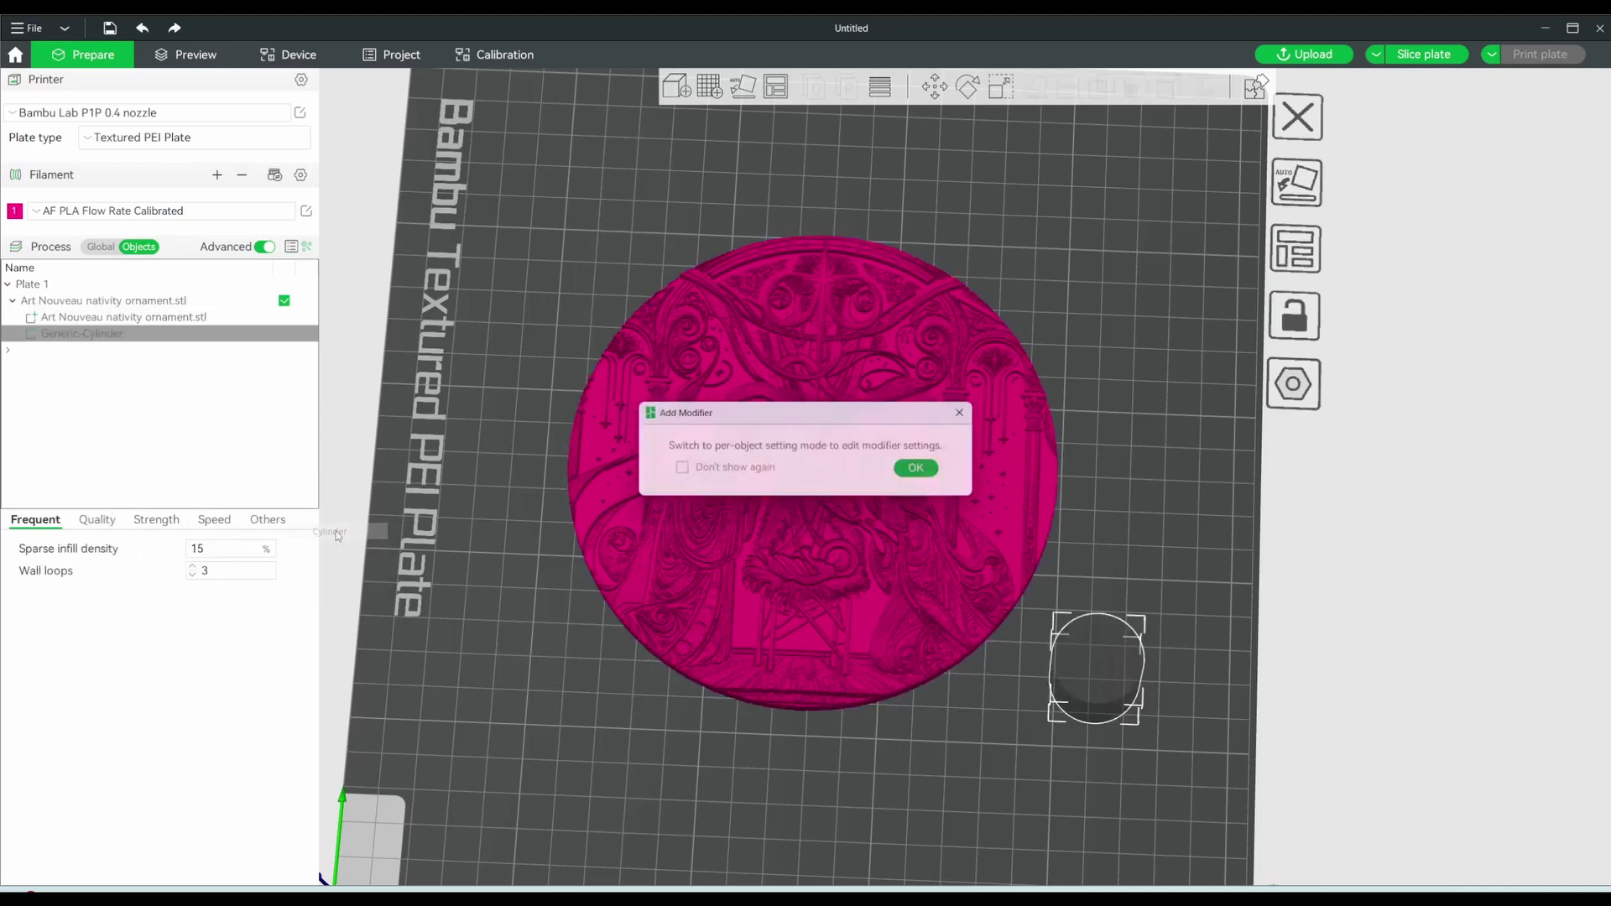
Size the cylinder 3.5 × 3.5 mm with uniform scaling off and height 10.
{"action": "left_click", "coordinate": [922, 472]}
{"action": "type", "text": "3"}
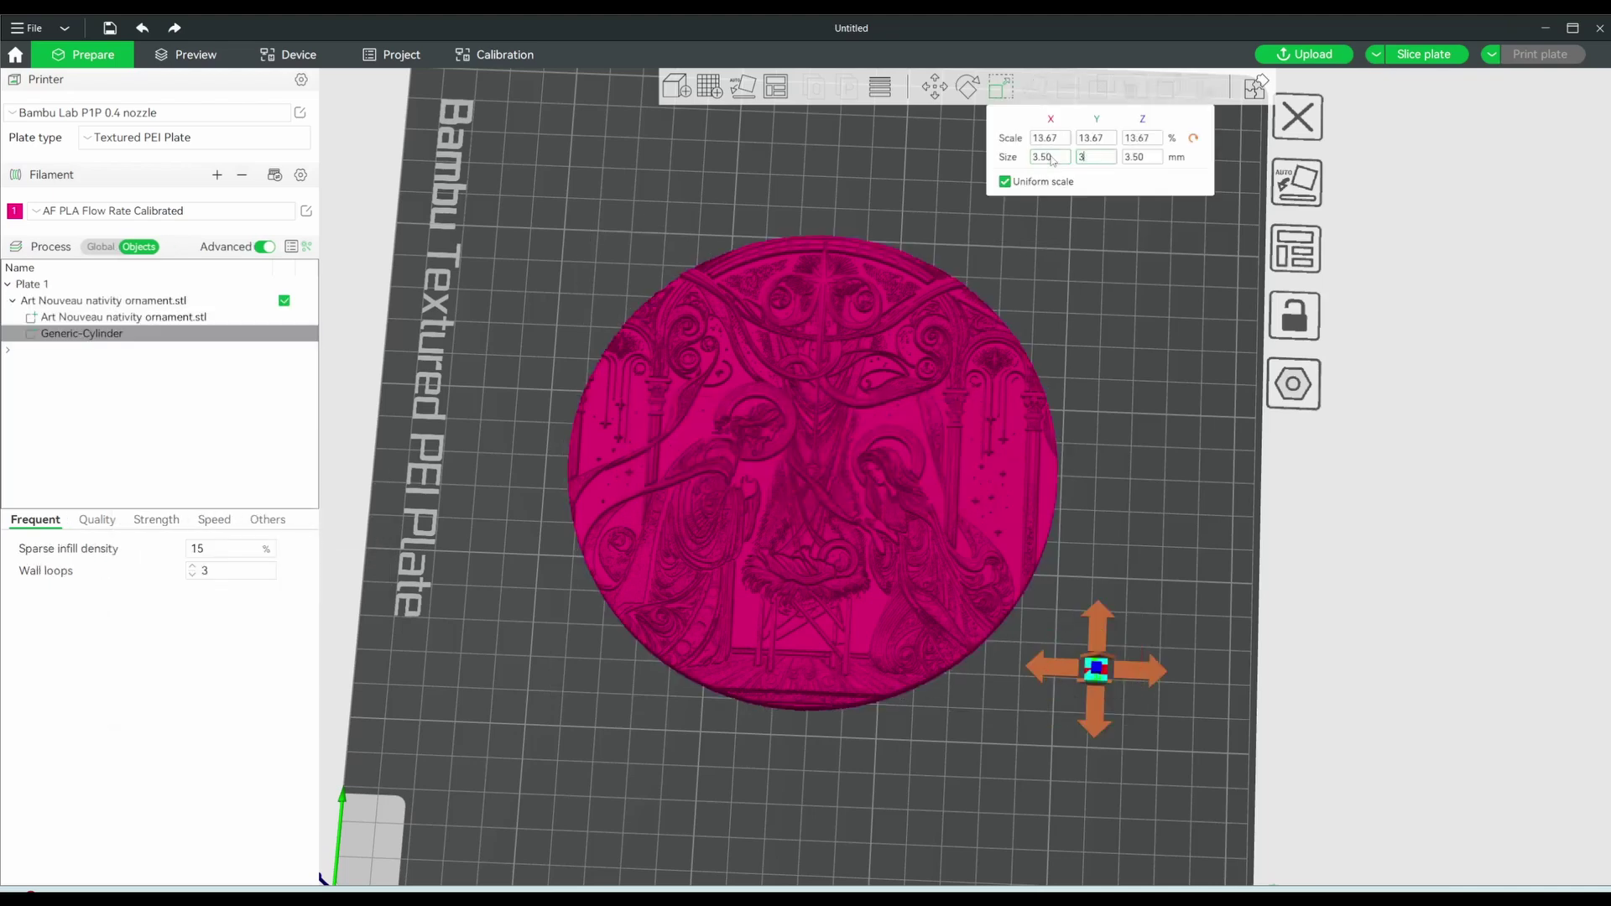
{"action": "type", "text": ".5"}
{"action": "left_click", "coordinate": [1048, 181]}
{"action": "left_click", "coordinate": [1156, 157]}
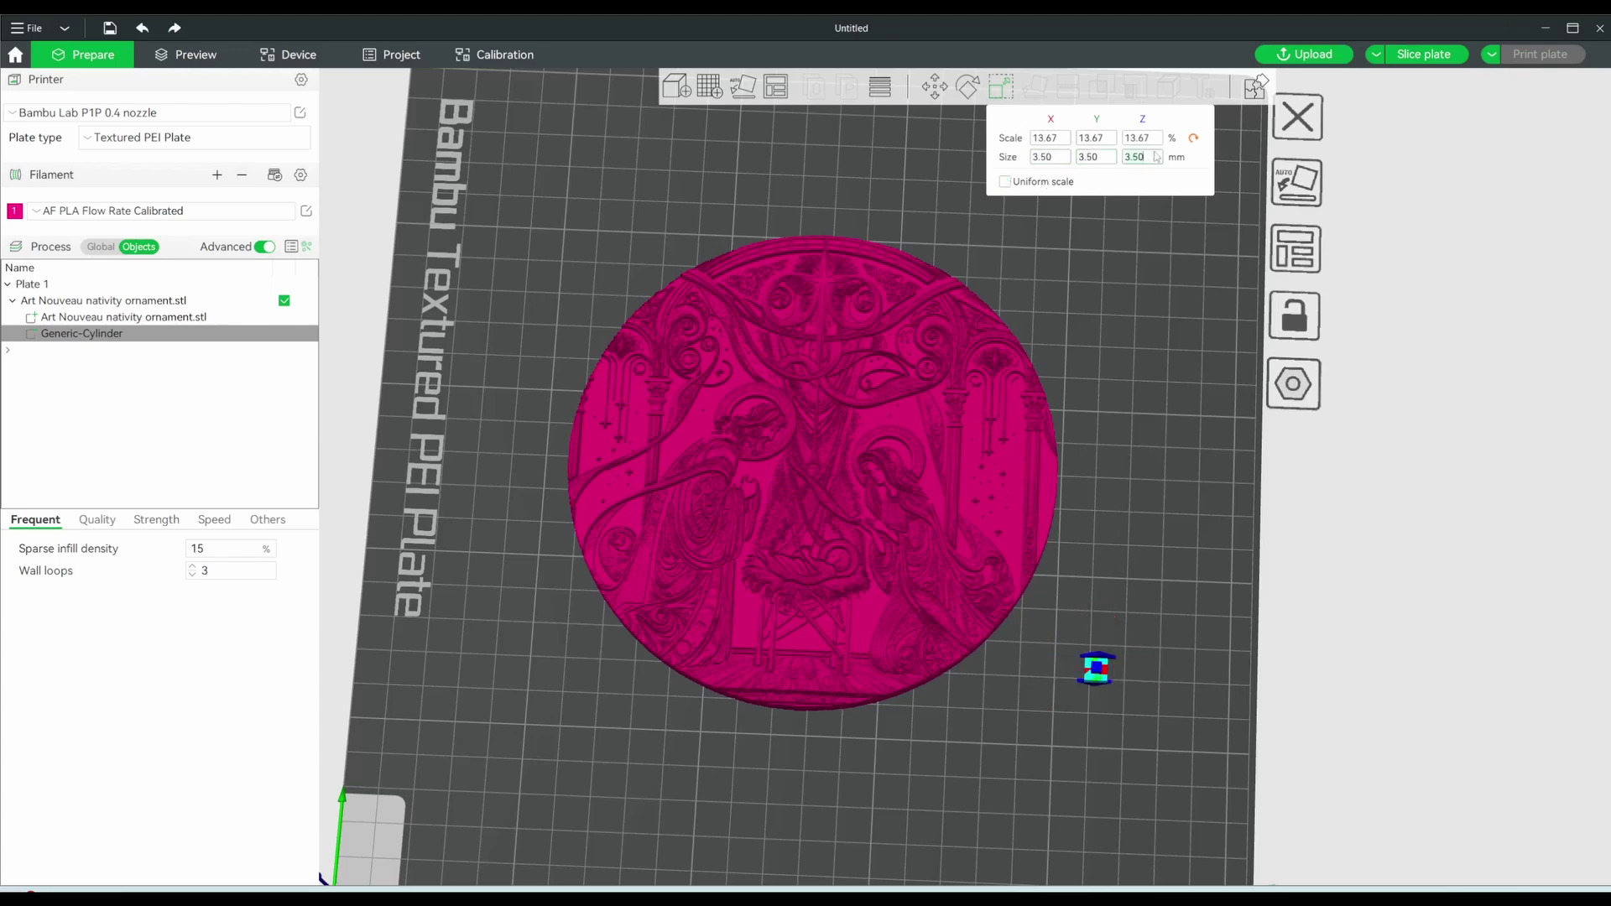
{"action": "type", "text": "10"}
{"action": "key", "text": "Return"}
Move the cylinder onto the ornament's top edge to form the hanging hole.
{"action": "left_click", "coordinate": [1111, 636]}
{"action": "left_click", "coordinate": [1099, 659]}
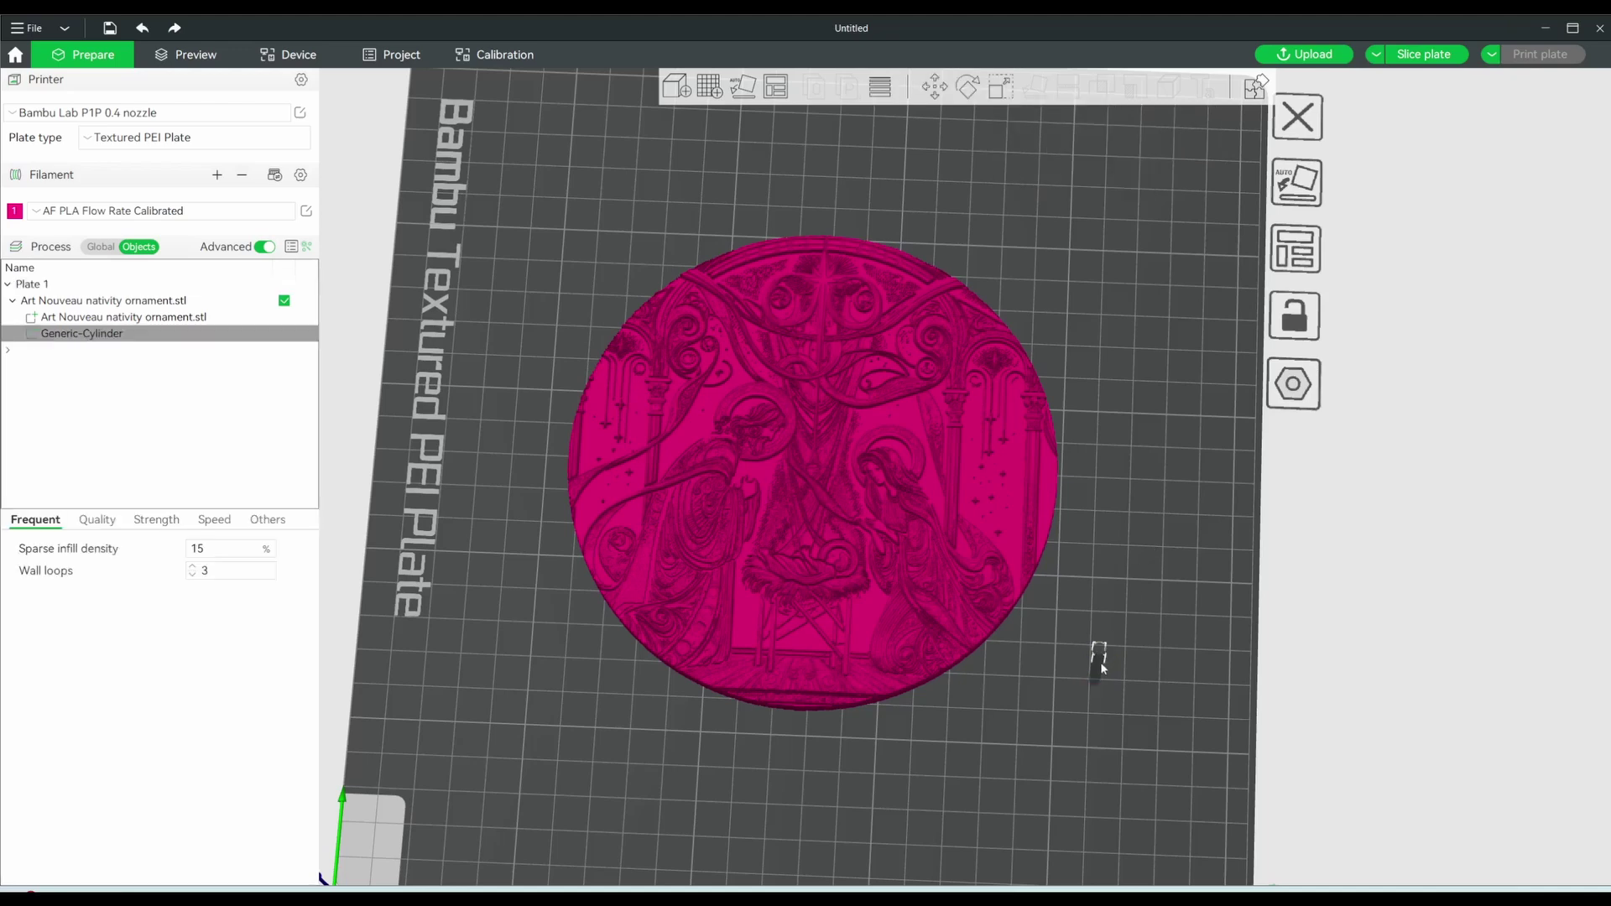
{"action": "left_click_drag", "start_coordinate": [1098, 656], "coordinate": [823, 234]}
{"action": "key", "text": "m"}
{"action": "scroll", "coordinate": [955, 365], "scroll_direction": "up", "scroll_amount": 5}
{"action": "scroll", "coordinate": [857, 395], "scroll_direction": "up", "scroll_amount": 3}
{"action": "left_click_drag", "start_coordinate": [784, 368], "coordinate": [797, 366]}
{"action": "key", "text": "Escape"}
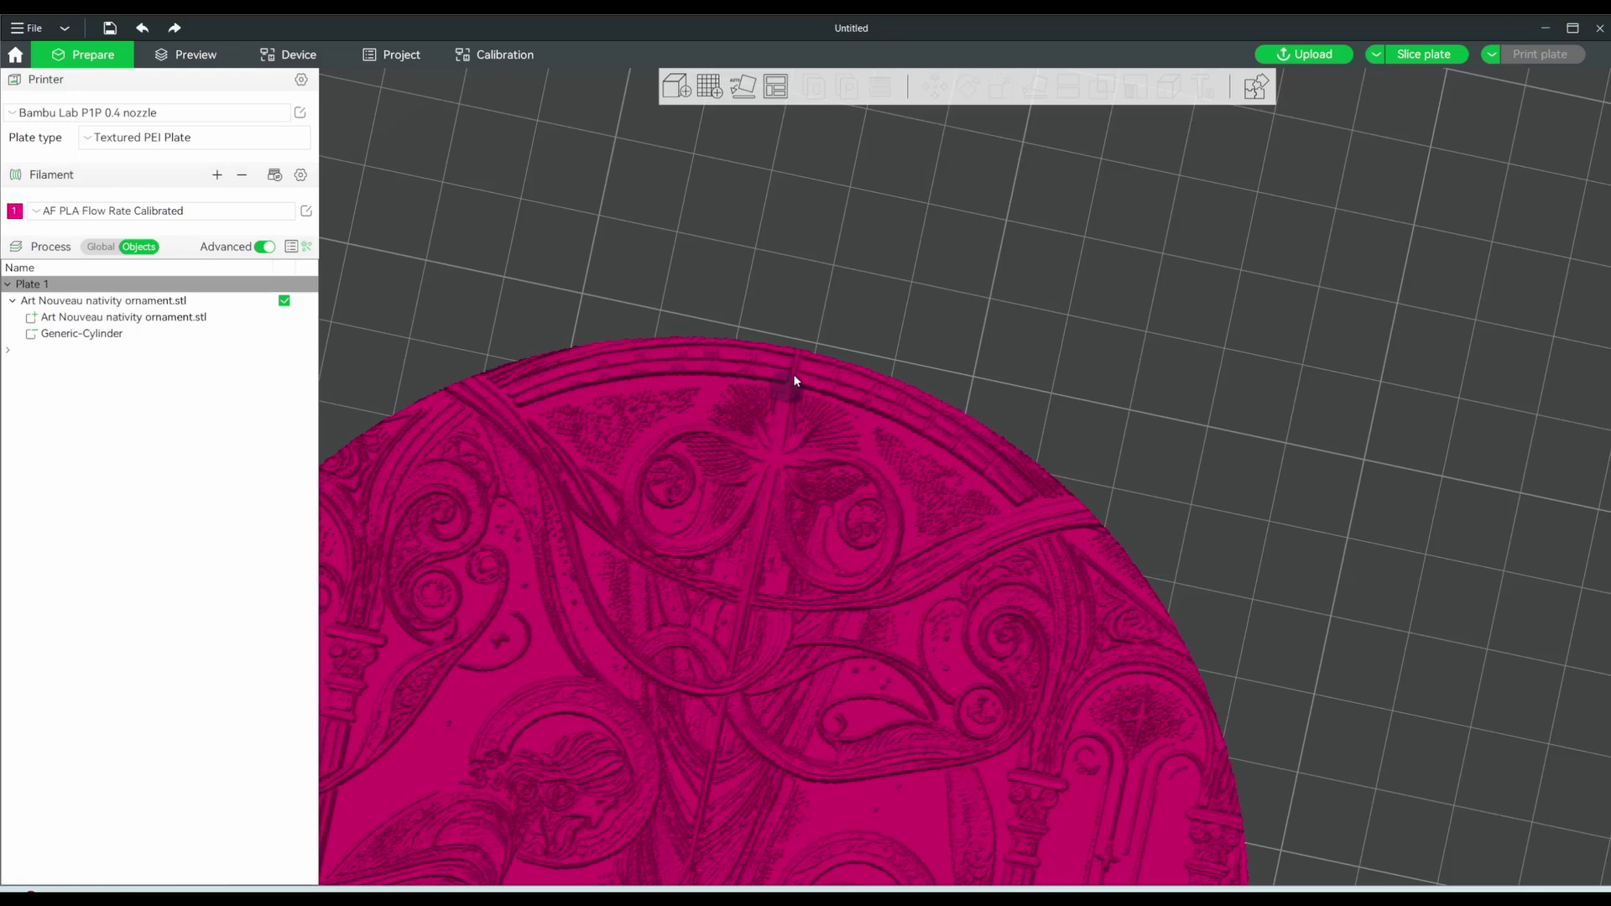
{"action": "scroll", "coordinate": [812, 367], "scroll_direction": "down", "scroll_amount": 8}
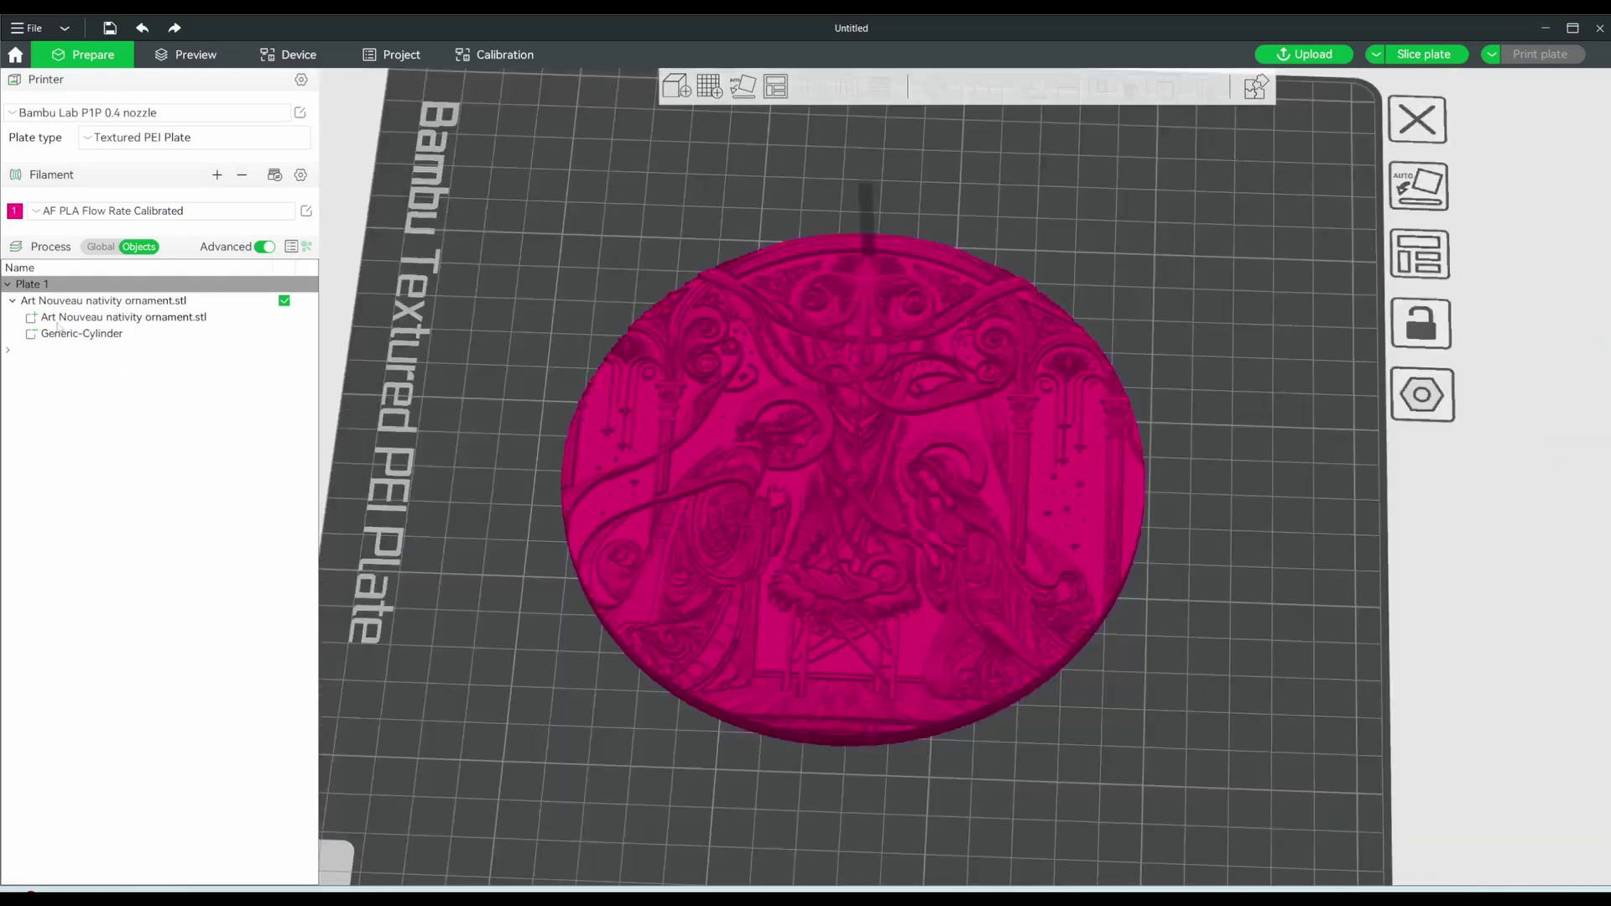
Add a height range modifier to the ornament and give it a 0.2 mm layer height.
{"action": "right_click", "coordinate": [72, 302]}
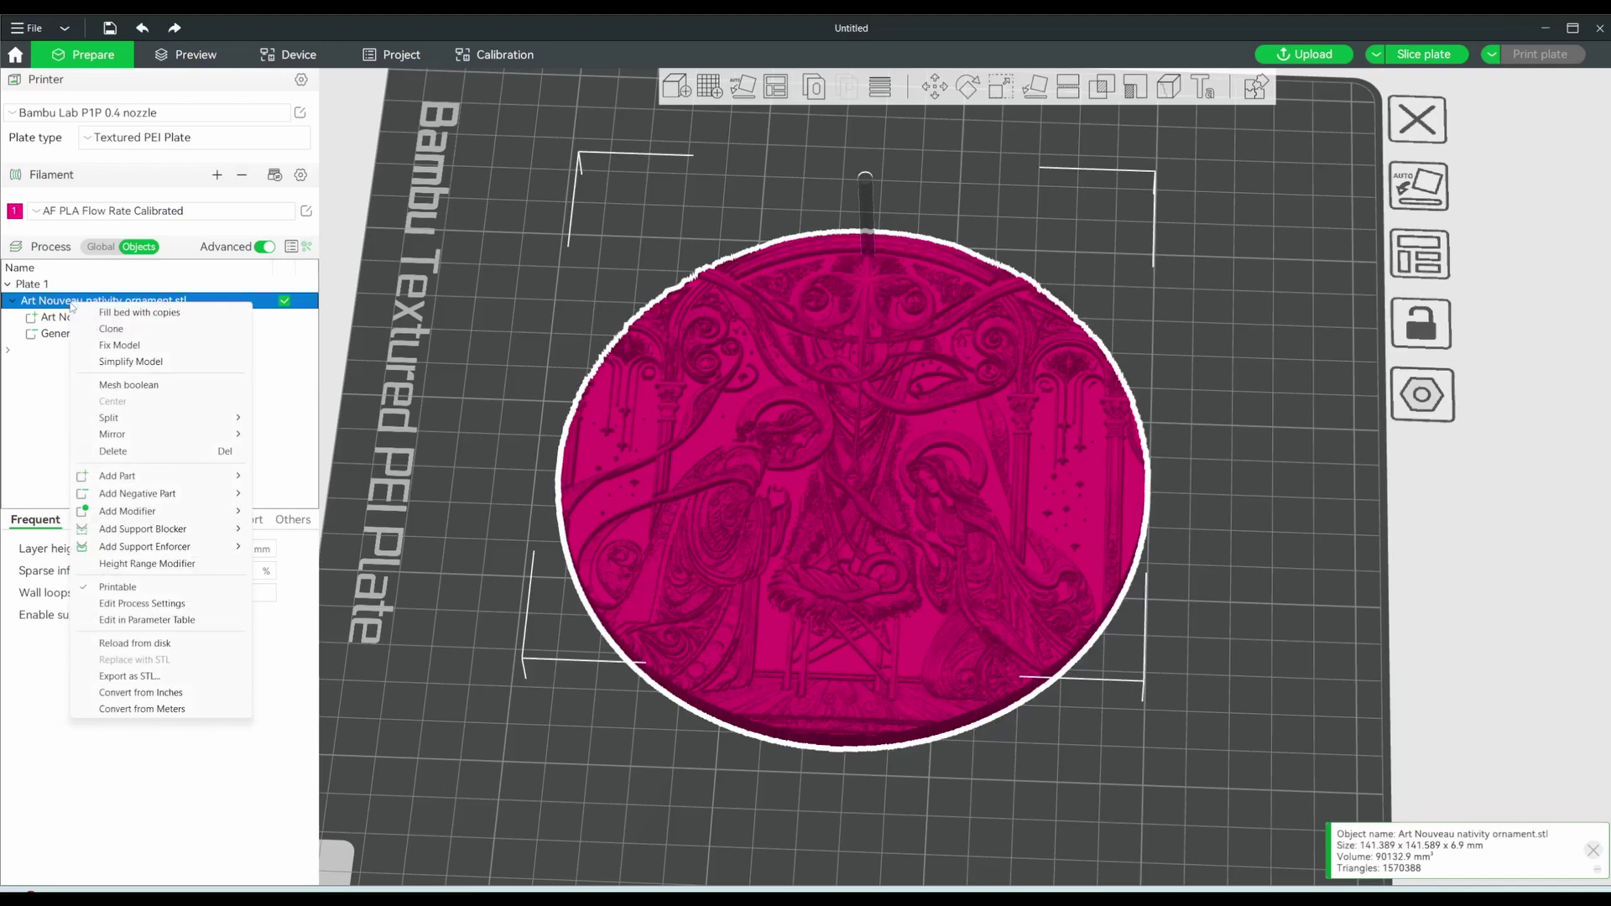
{"action": "left_click", "coordinate": [132, 563]}
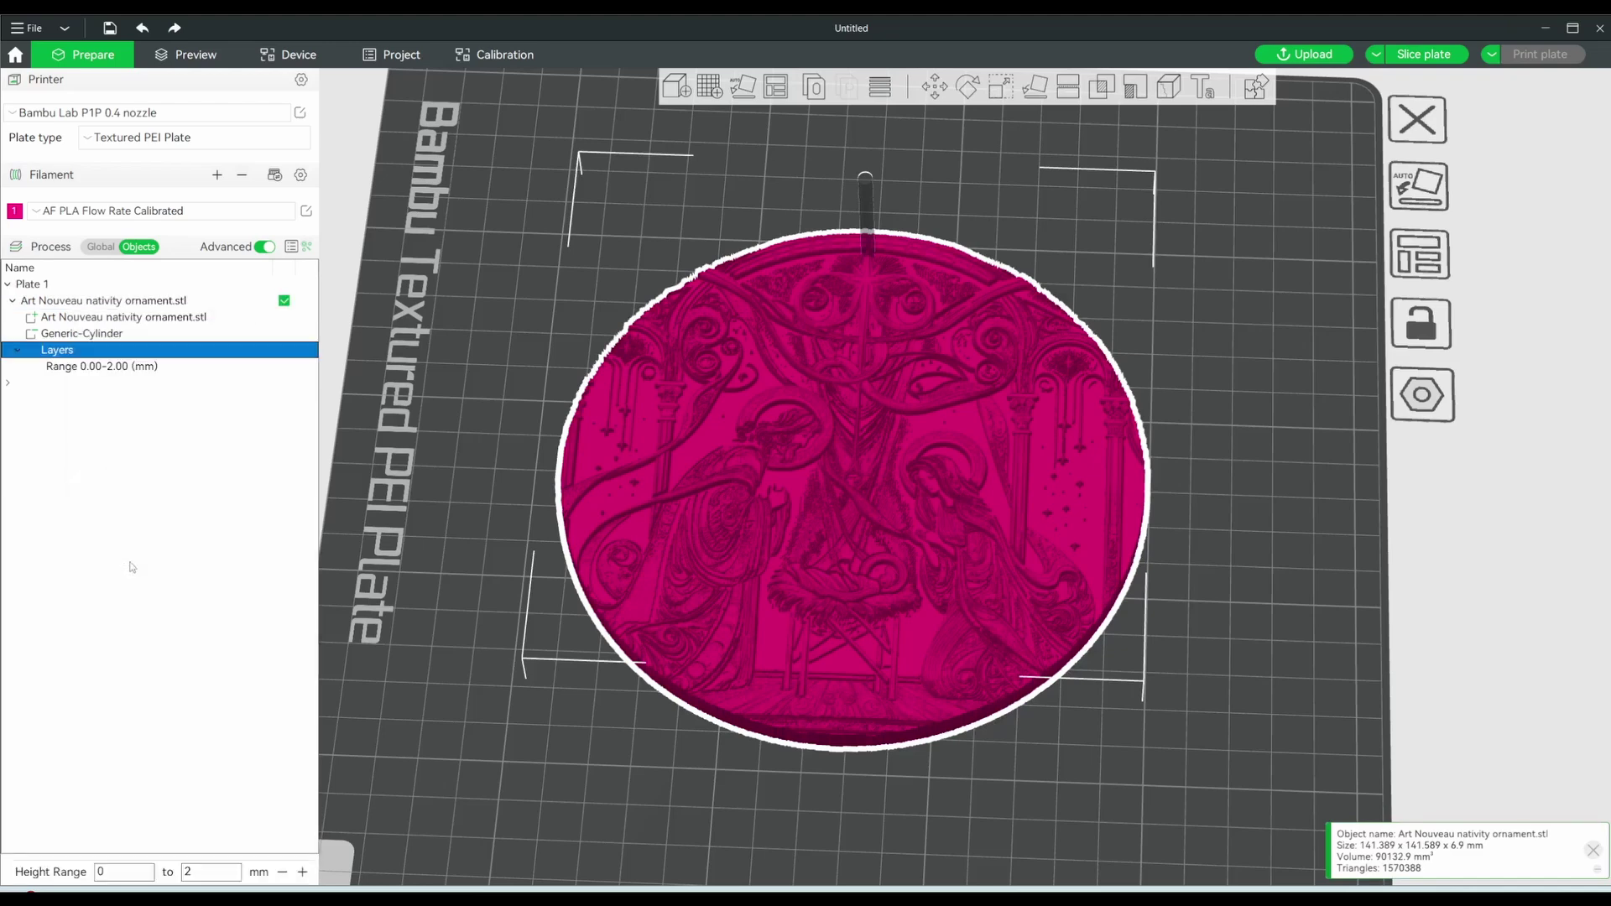
{"action": "left_click_drag", "start_coordinate": [593, 771], "coordinate": [600, 717]}
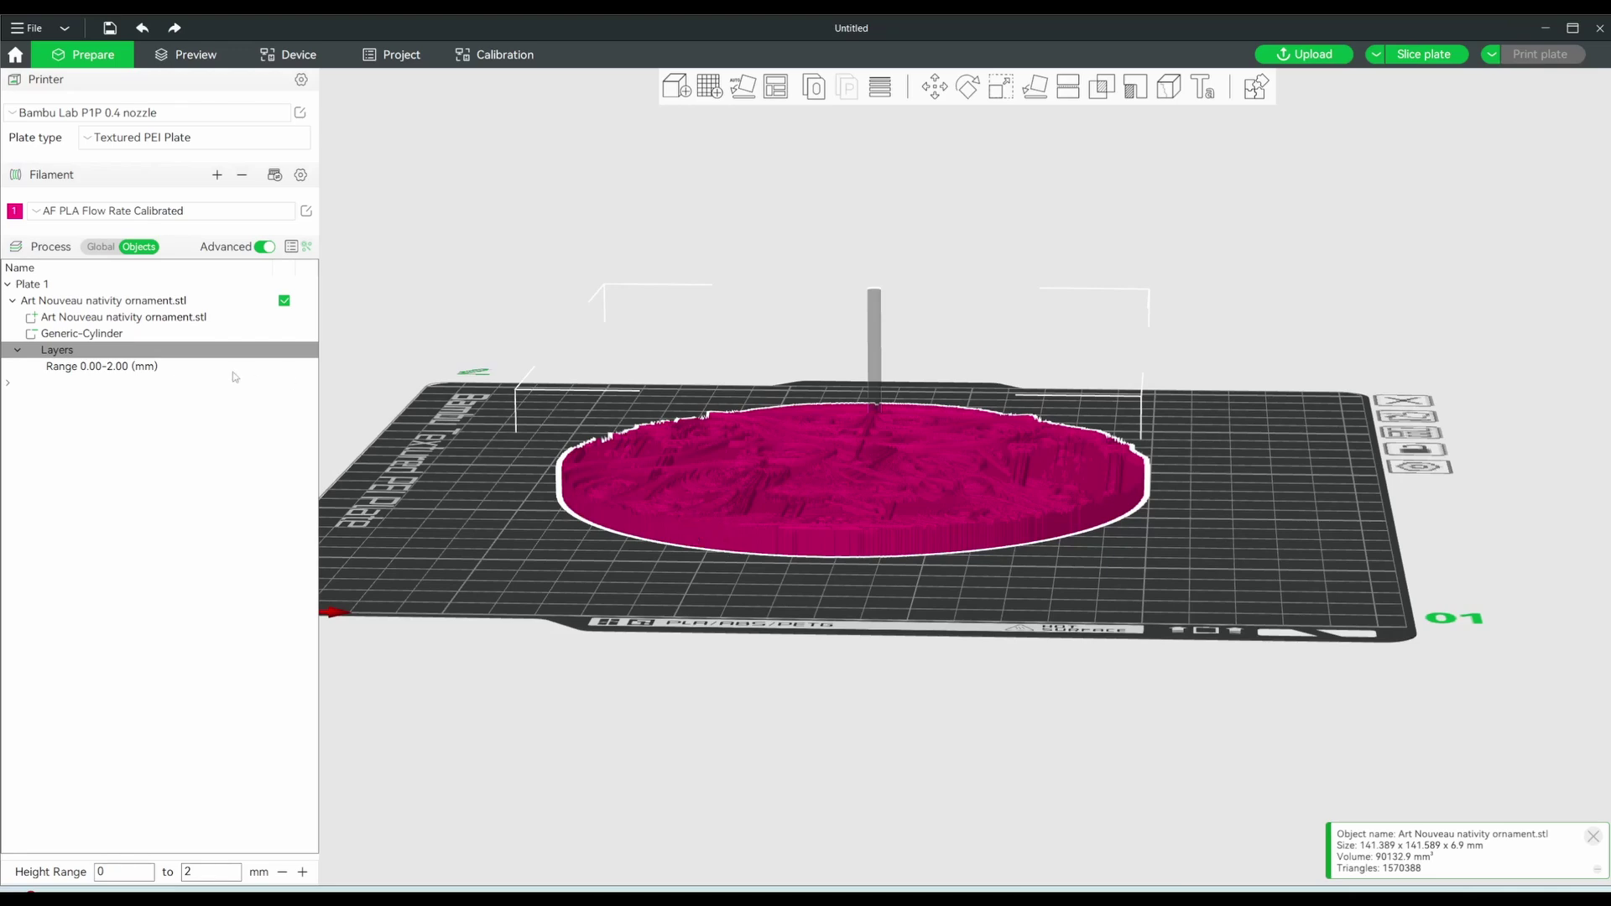
{"action": "left_click", "coordinate": [176, 367]}
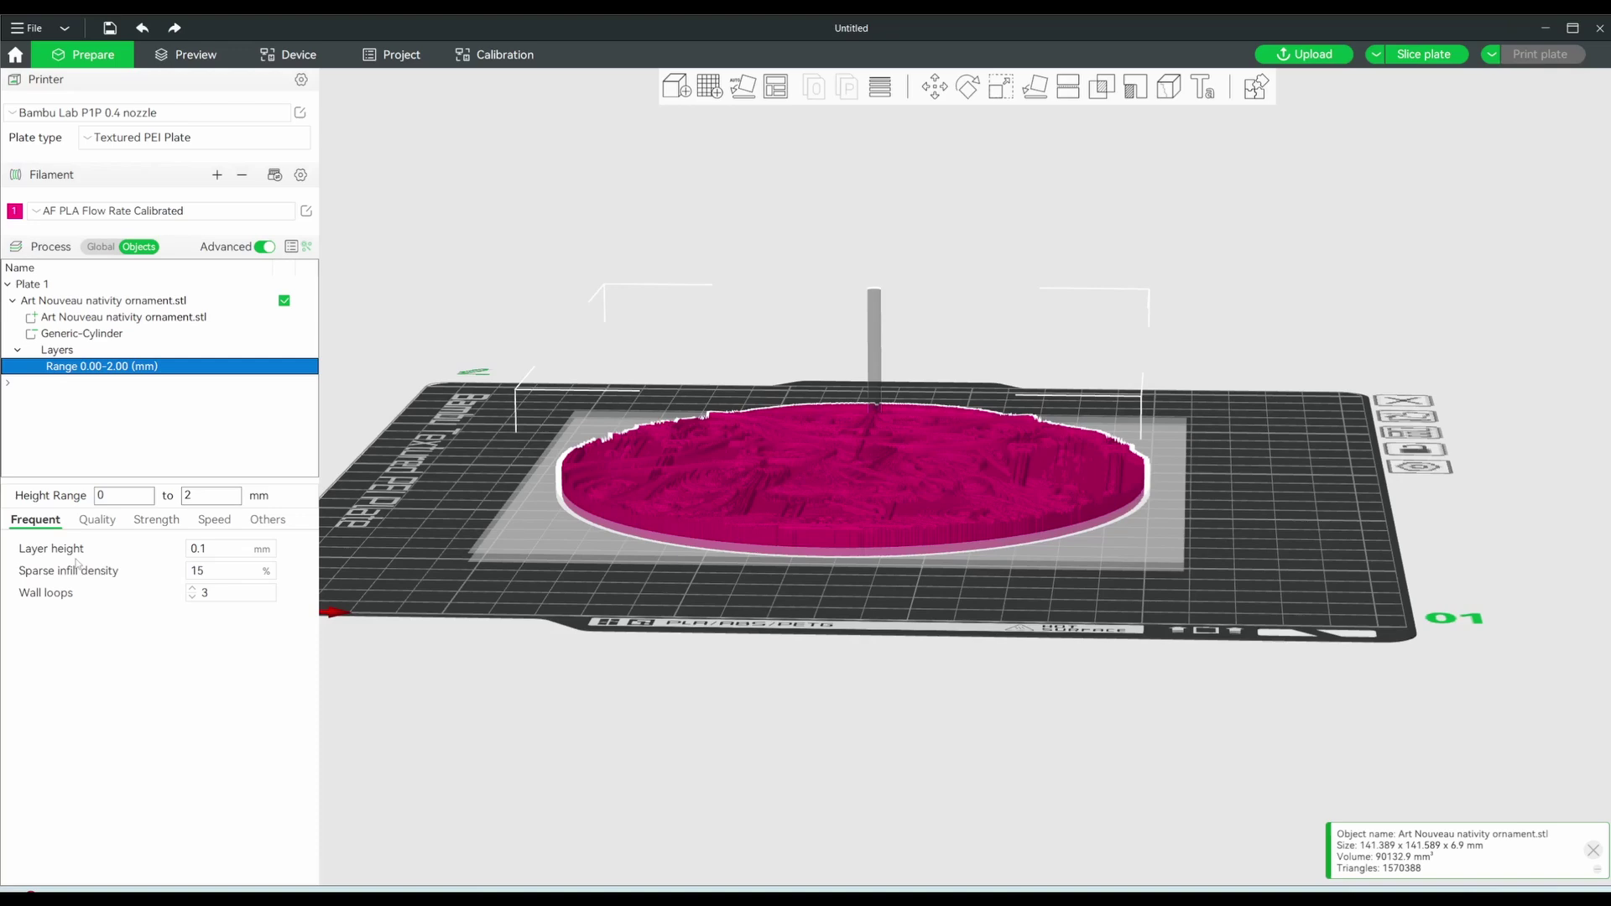
{"action": "left_click", "coordinate": [205, 549]}
{"action": "double_click", "coordinate": [206, 548]}
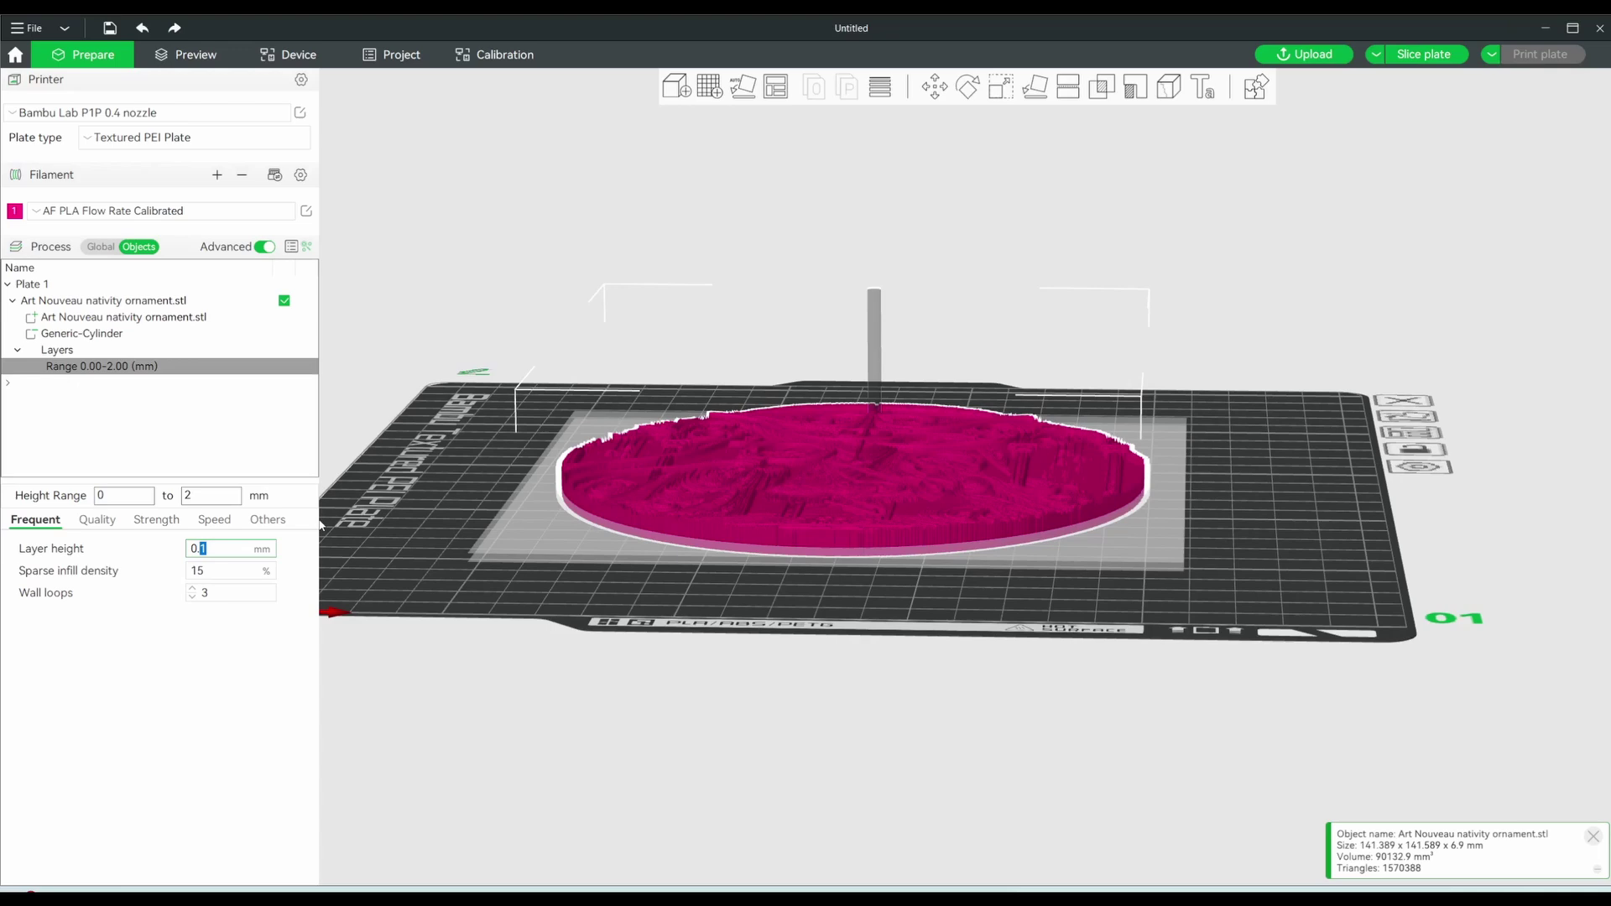
{"action": "type", "text": "2"}
{"action": "left_click", "coordinate": [99, 524]}
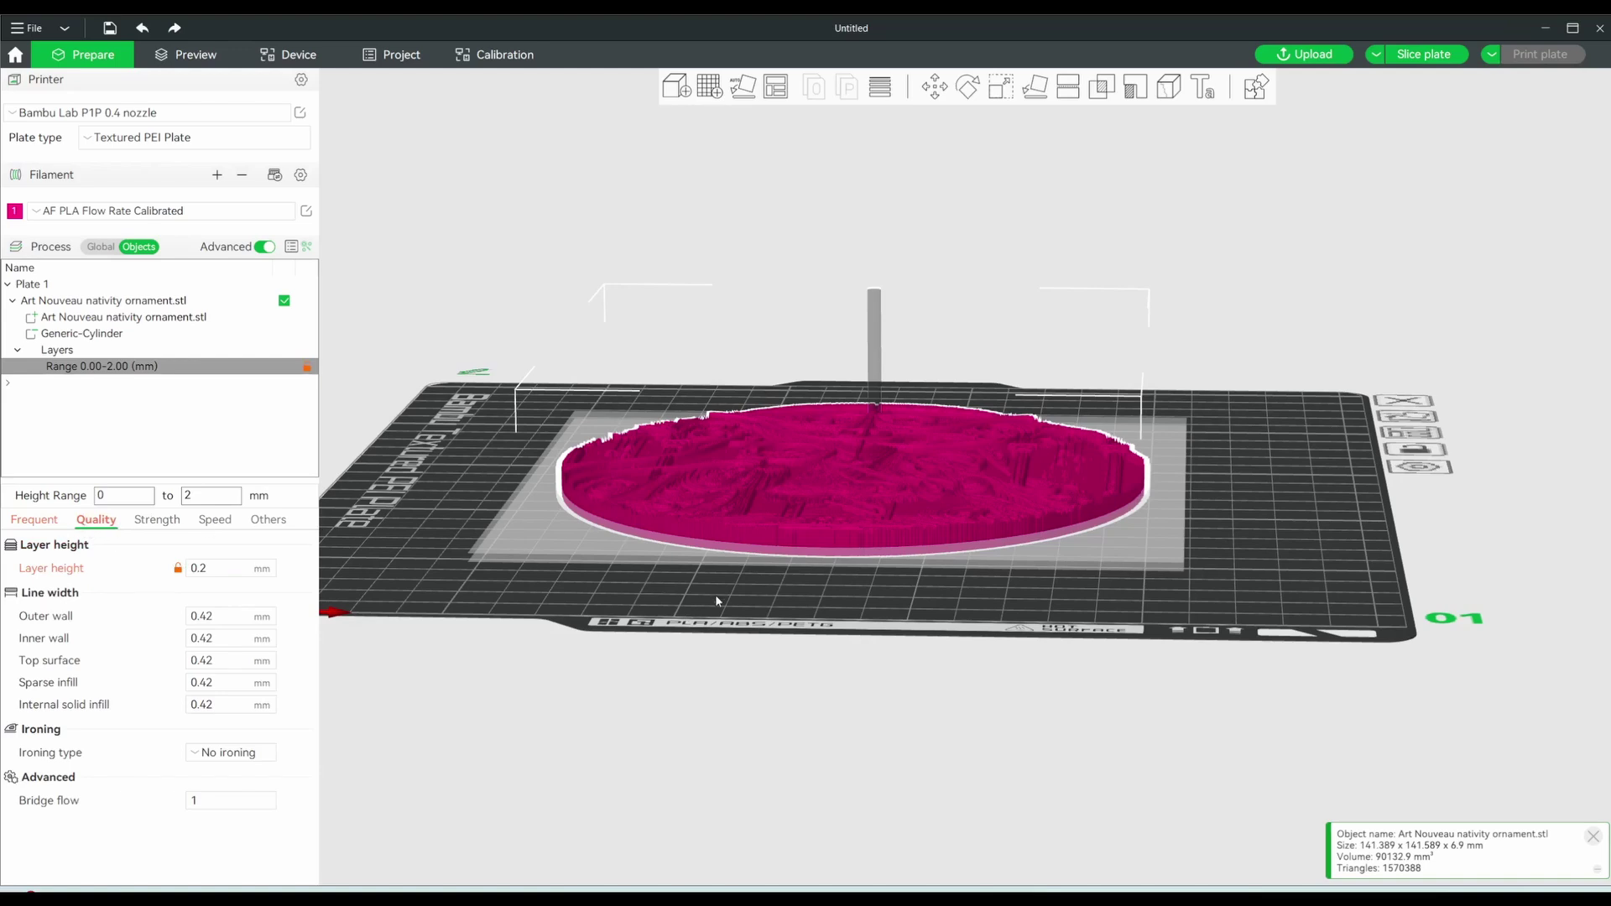
Set the height range's top to 4.6 mm and inspect it from the front and above.
{"action": "left_click_drag", "start_coordinate": [718, 600], "coordinate": [469, 520]}
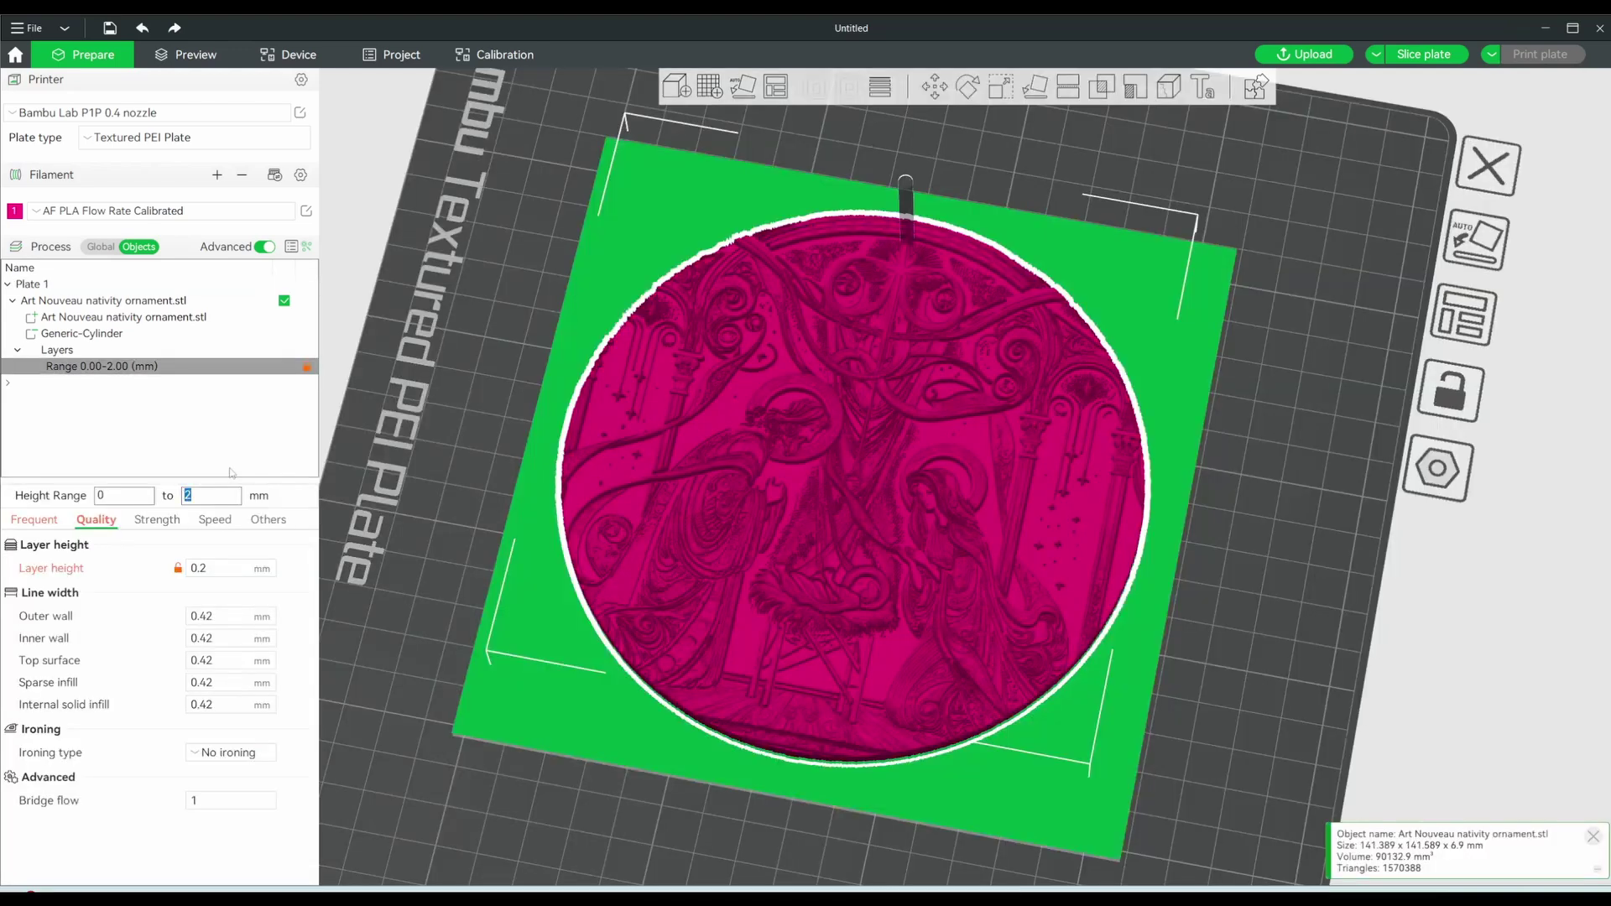
{"action": "type", "text": "4.6"}
{"action": "left_click", "coordinate": [490, 385]}
{"action": "key", "text": "0"}
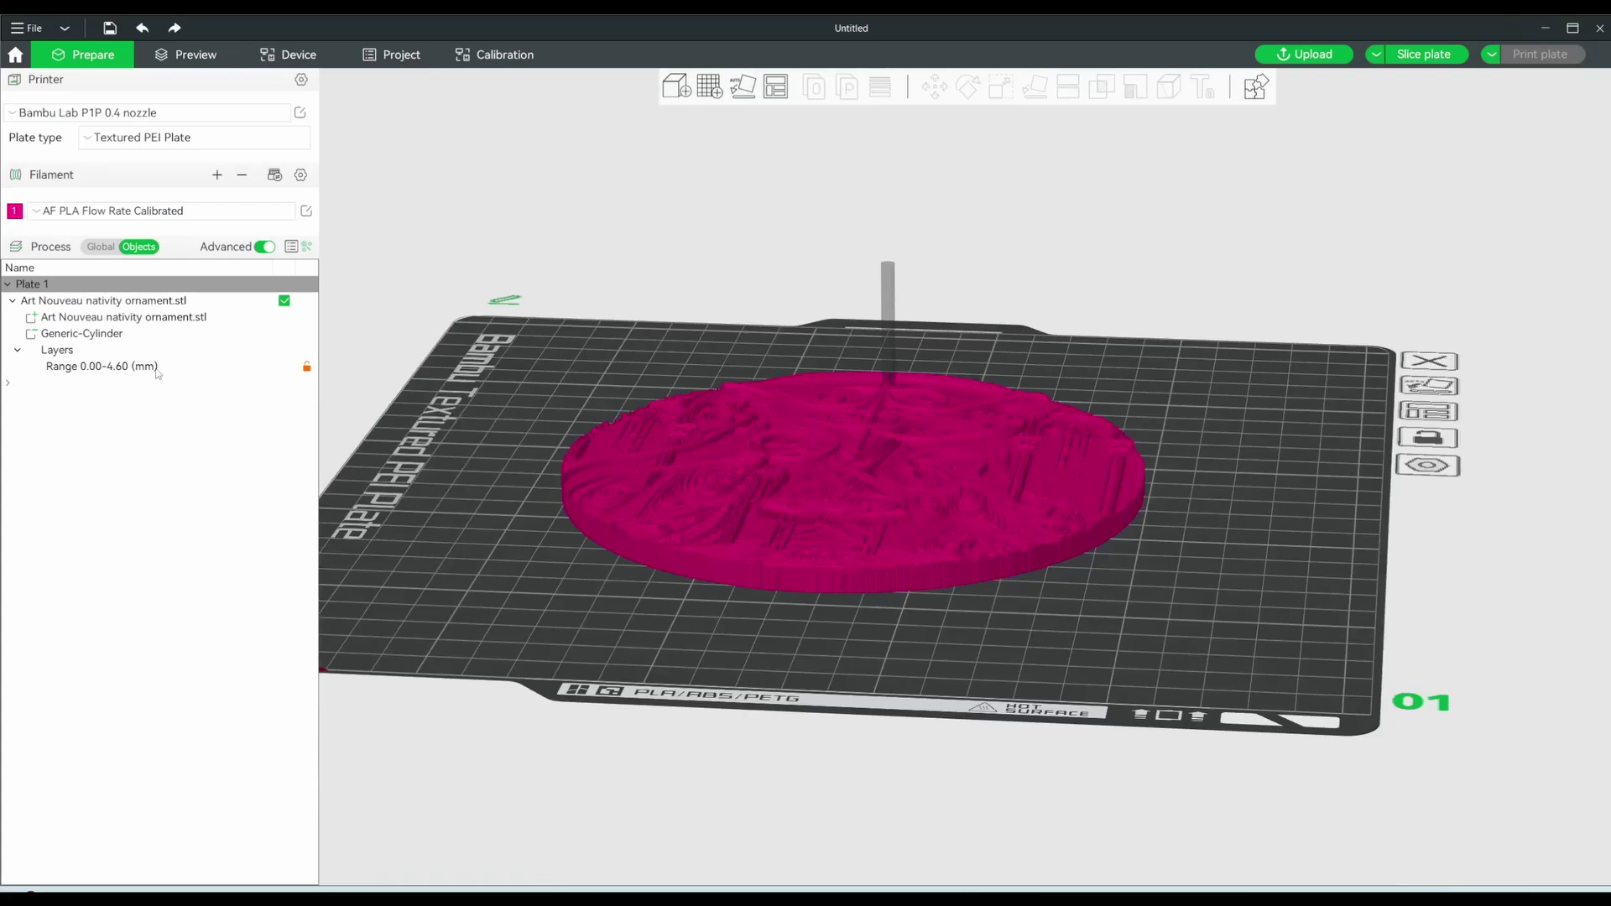
{"action": "left_click", "coordinate": [126, 367]}
{"action": "key", "text": "3"}
{"action": "key", "text": "1"}
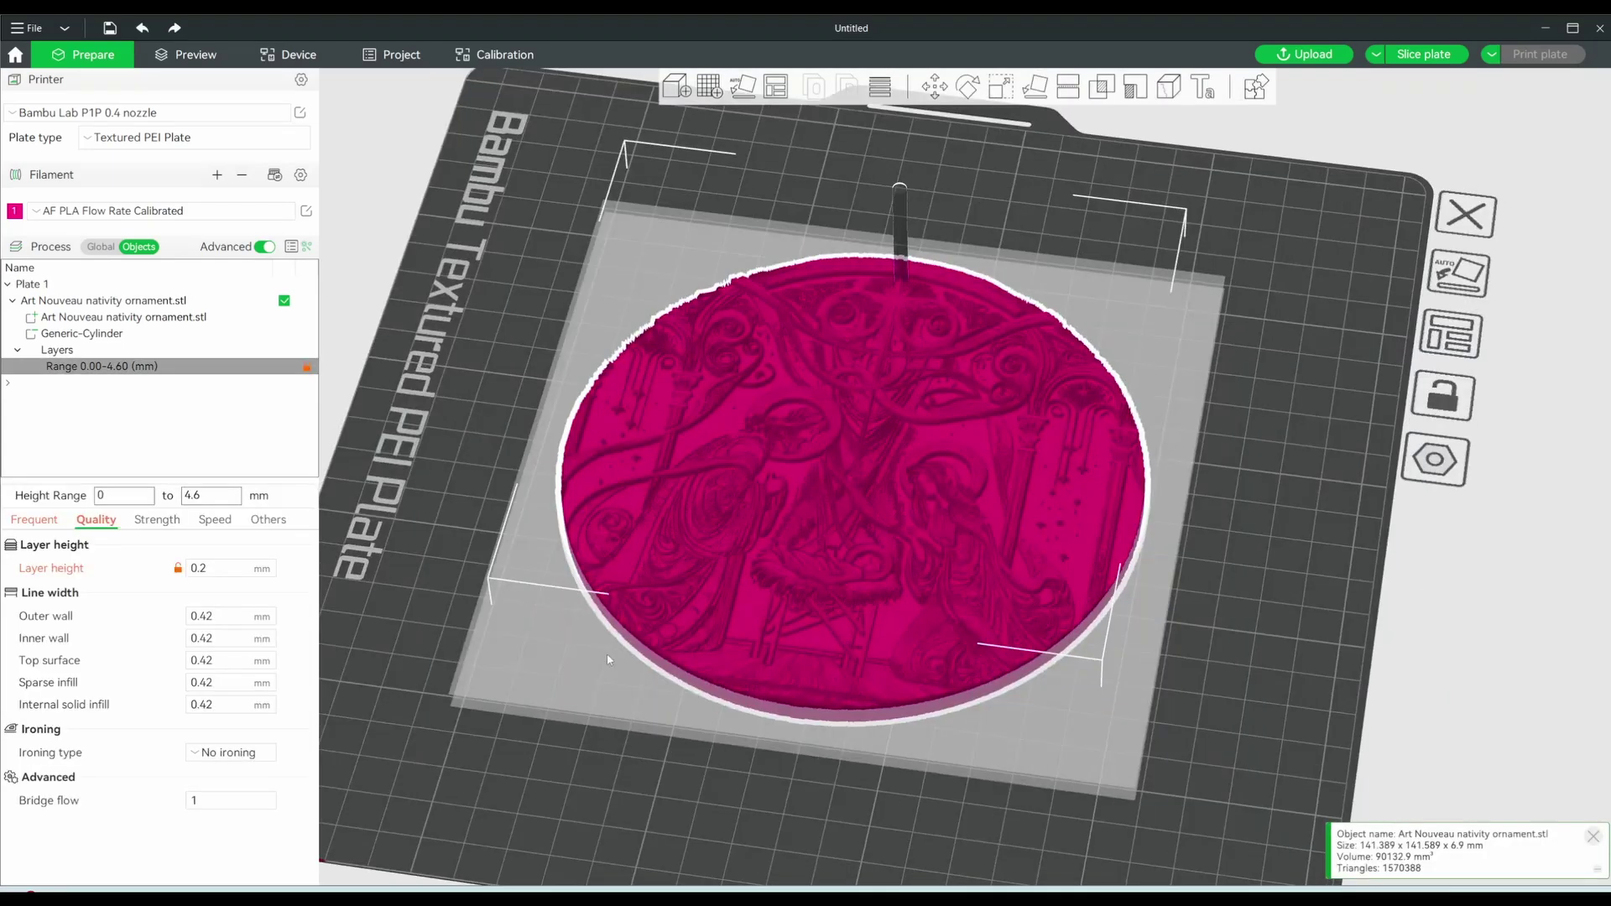
{"action": "left_click", "coordinate": [1365, 499]}
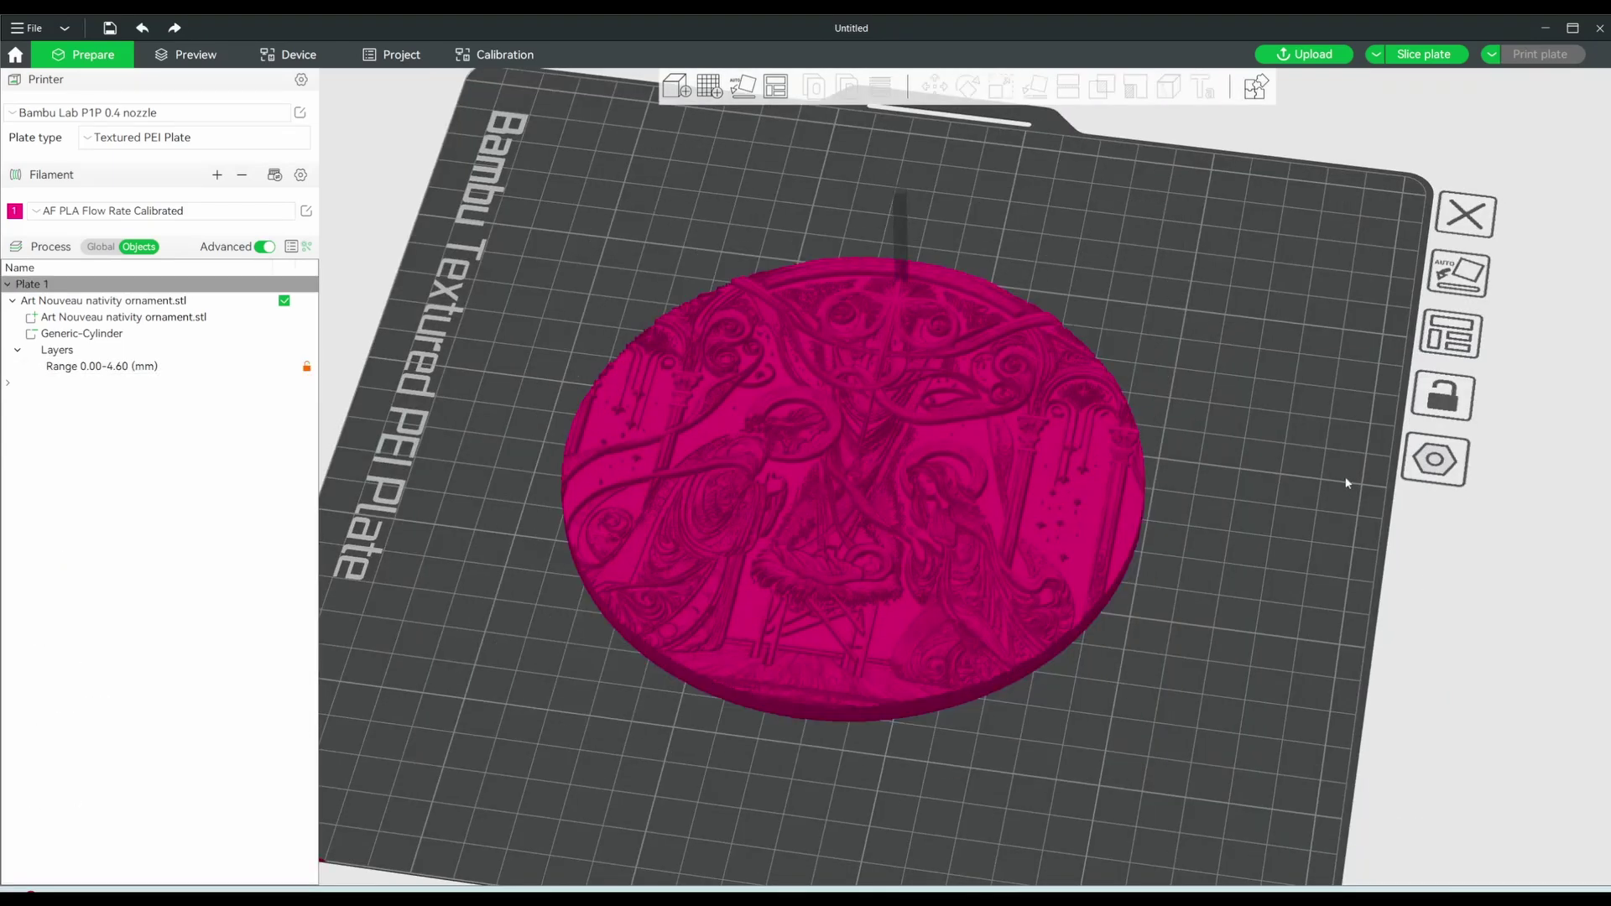
Slice the plate and insert a pause at layer 42, 6.50 mm.
{"action": "left_click", "coordinate": [1429, 59]}
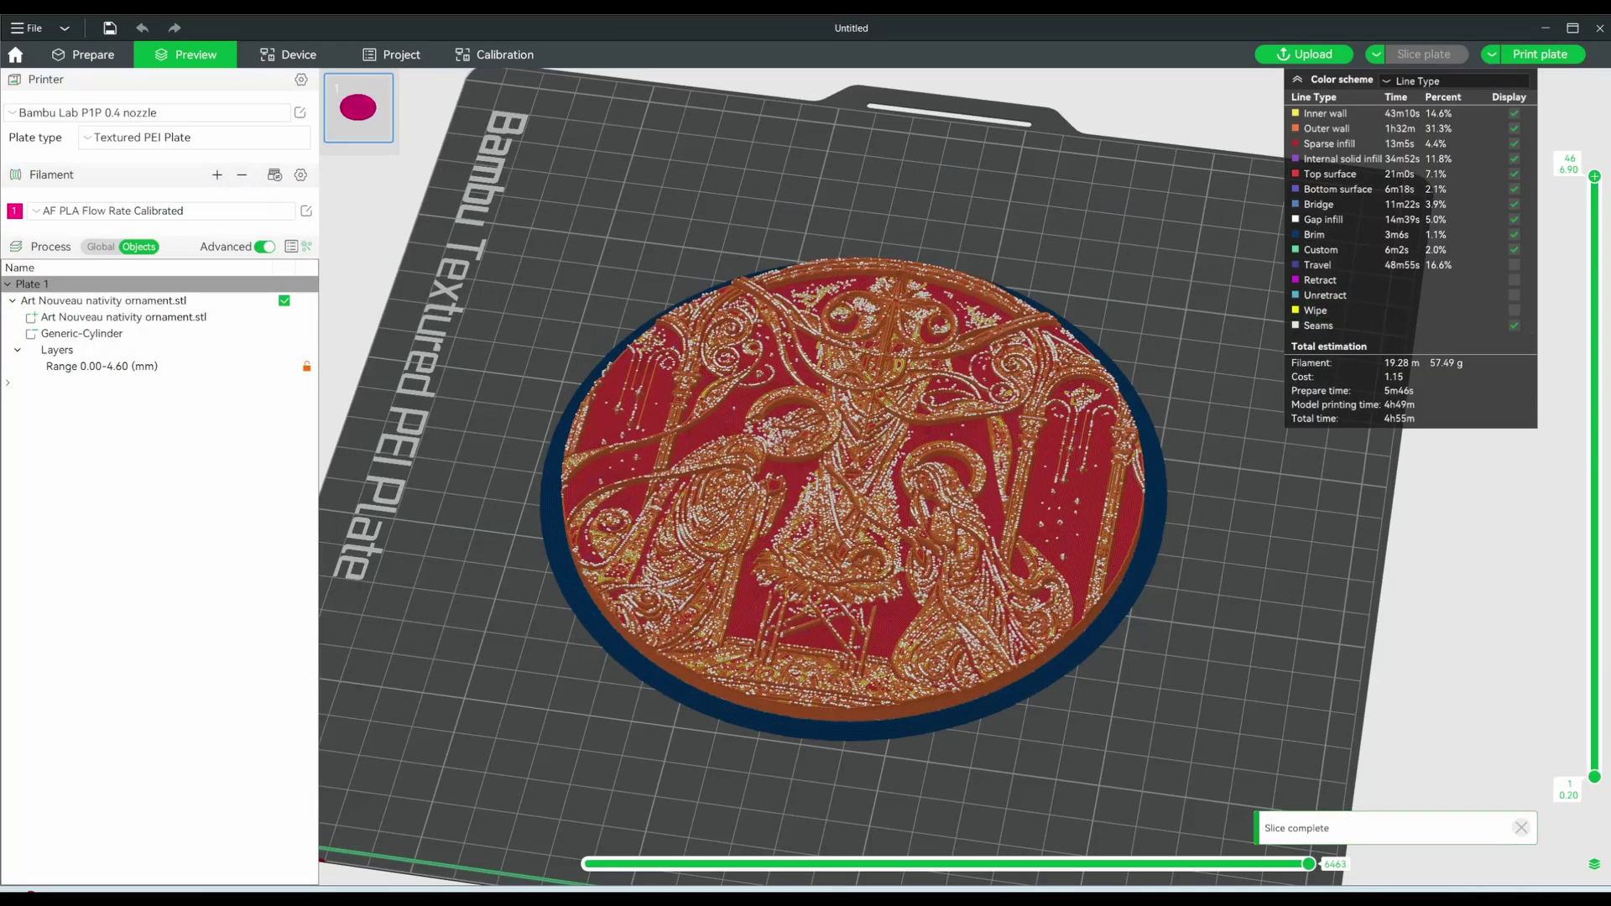
{"action": "scroll", "coordinate": [1593, 212], "scroll_direction": "down", "scroll_amount": 2}
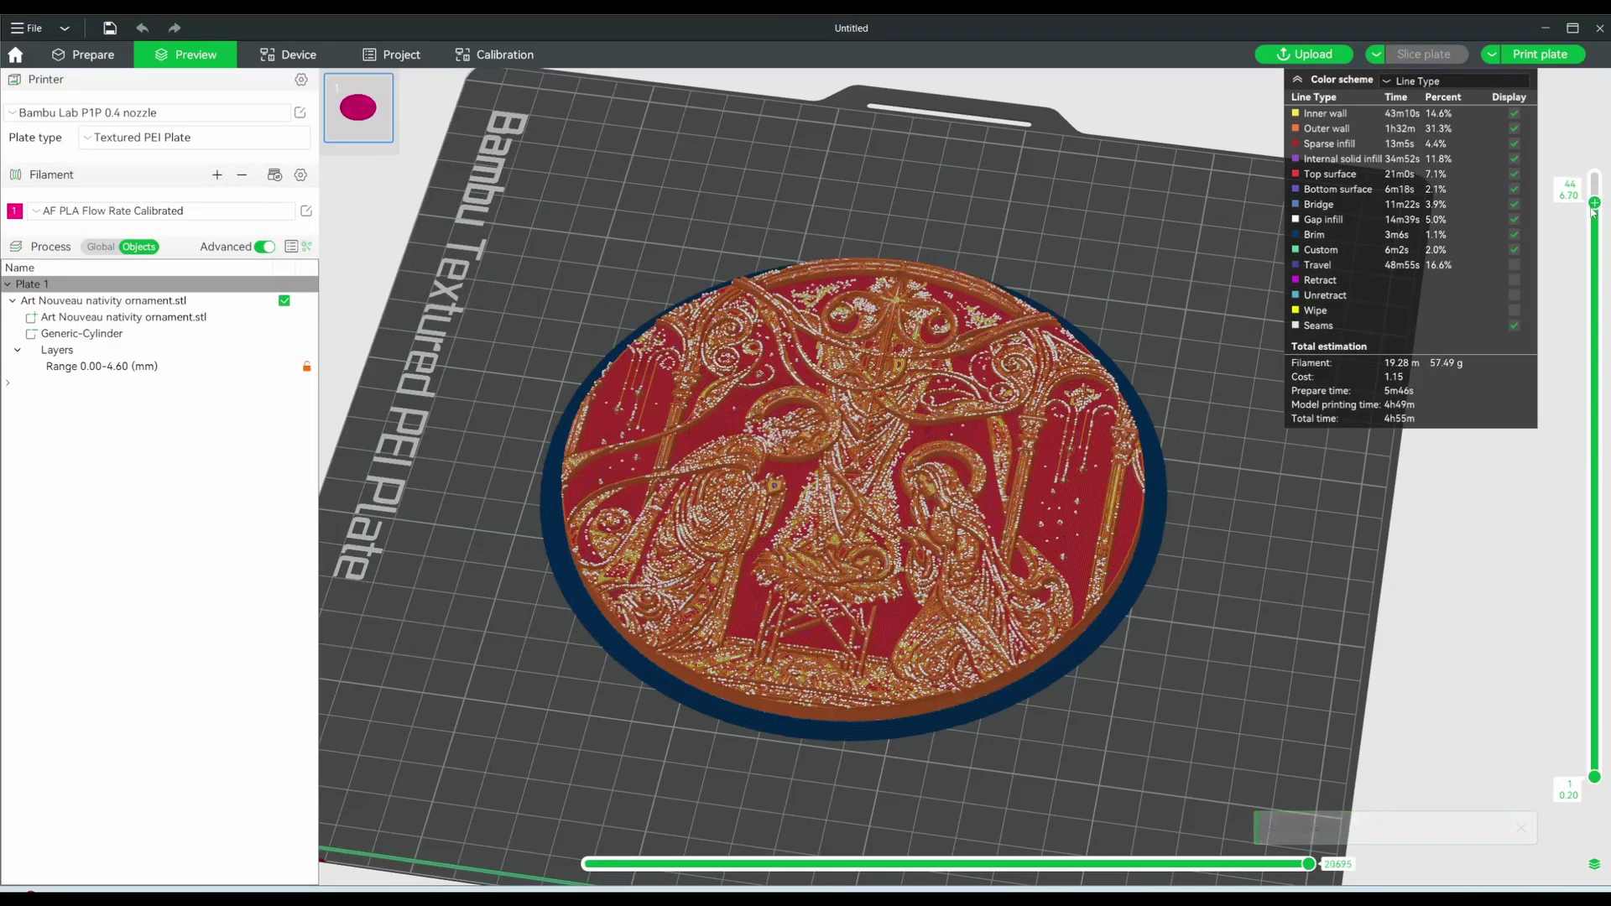
{"action": "left_click_drag", "start_coordinate": [1593, 211], "coordinate": [1596, 234]}
{"action": "right_click", "coordinate": [1596, 235]}
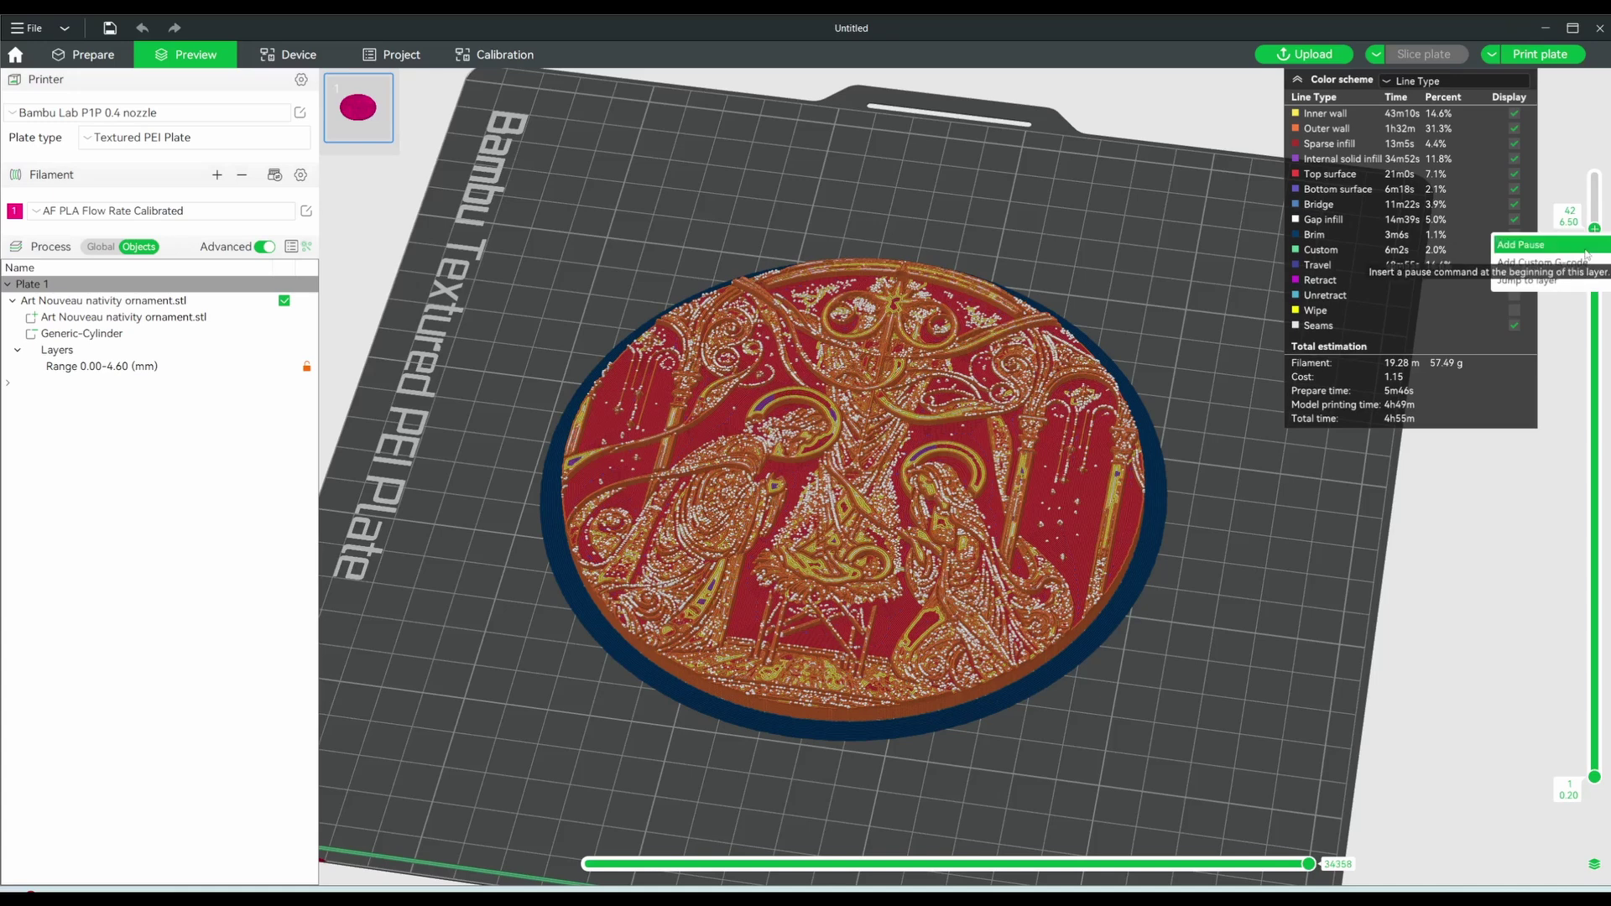
{"action": "left_click", "coordinate": [1580, 248]}
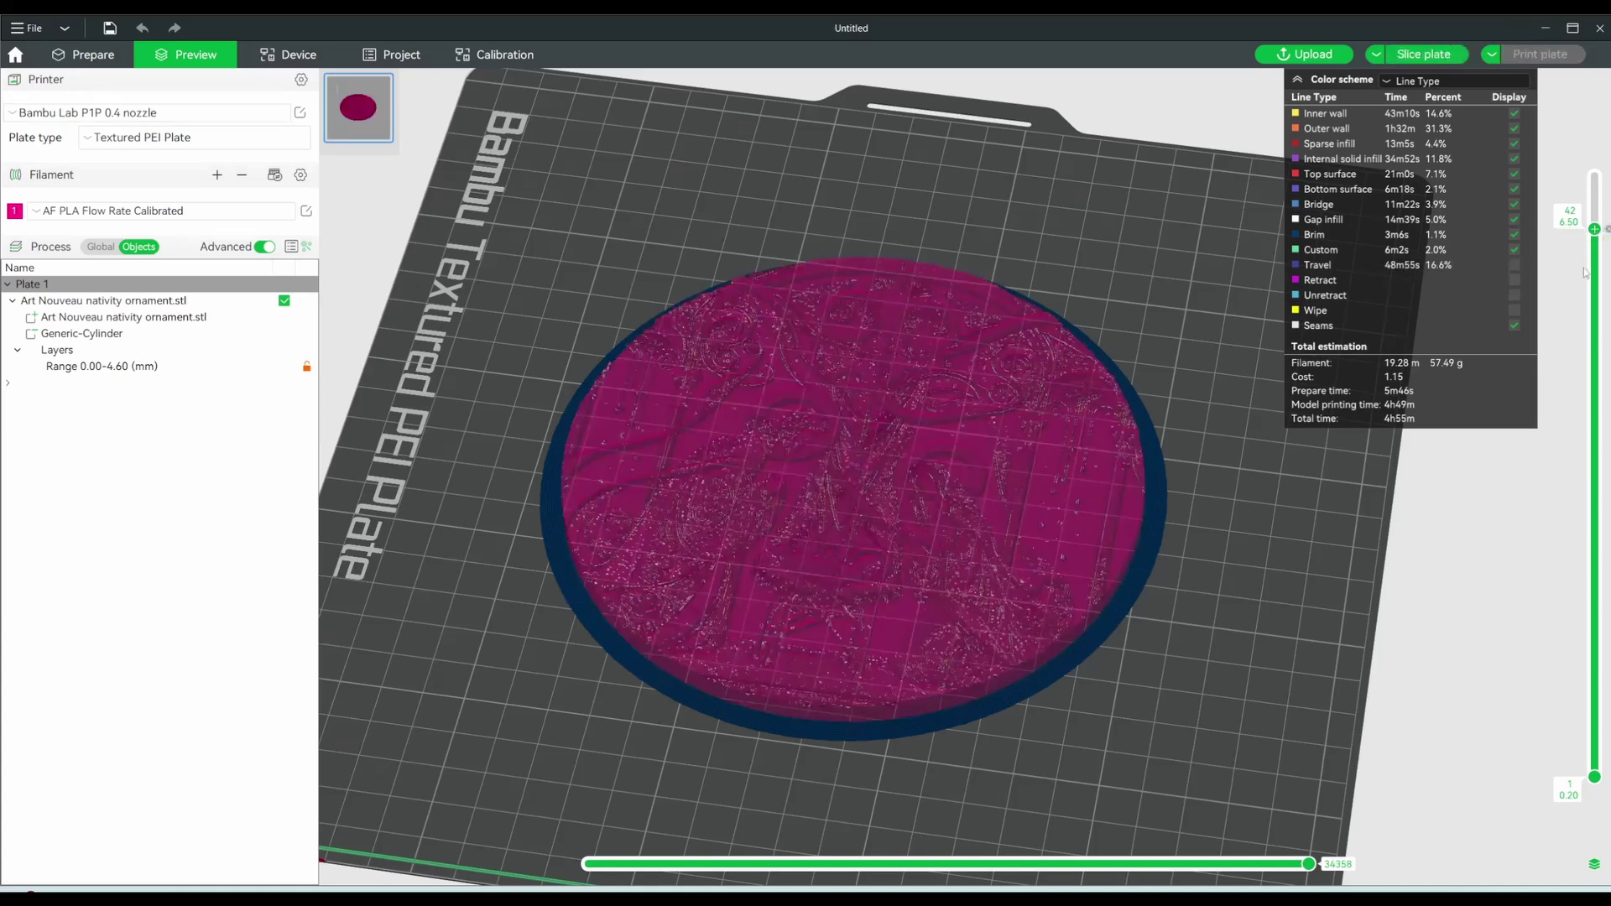
Insert a pause at 6.10 mm, then move the preview to layer 34 at 5.70 mm.
{"action": "scroll", "coordinate": [1588, 267], "scroll_direction": "down", "scroll_amount": 2}
{"action": "scroll", "coordinate": [1588, 267], "scroll_direction": "down", "scroll_amount": 1}
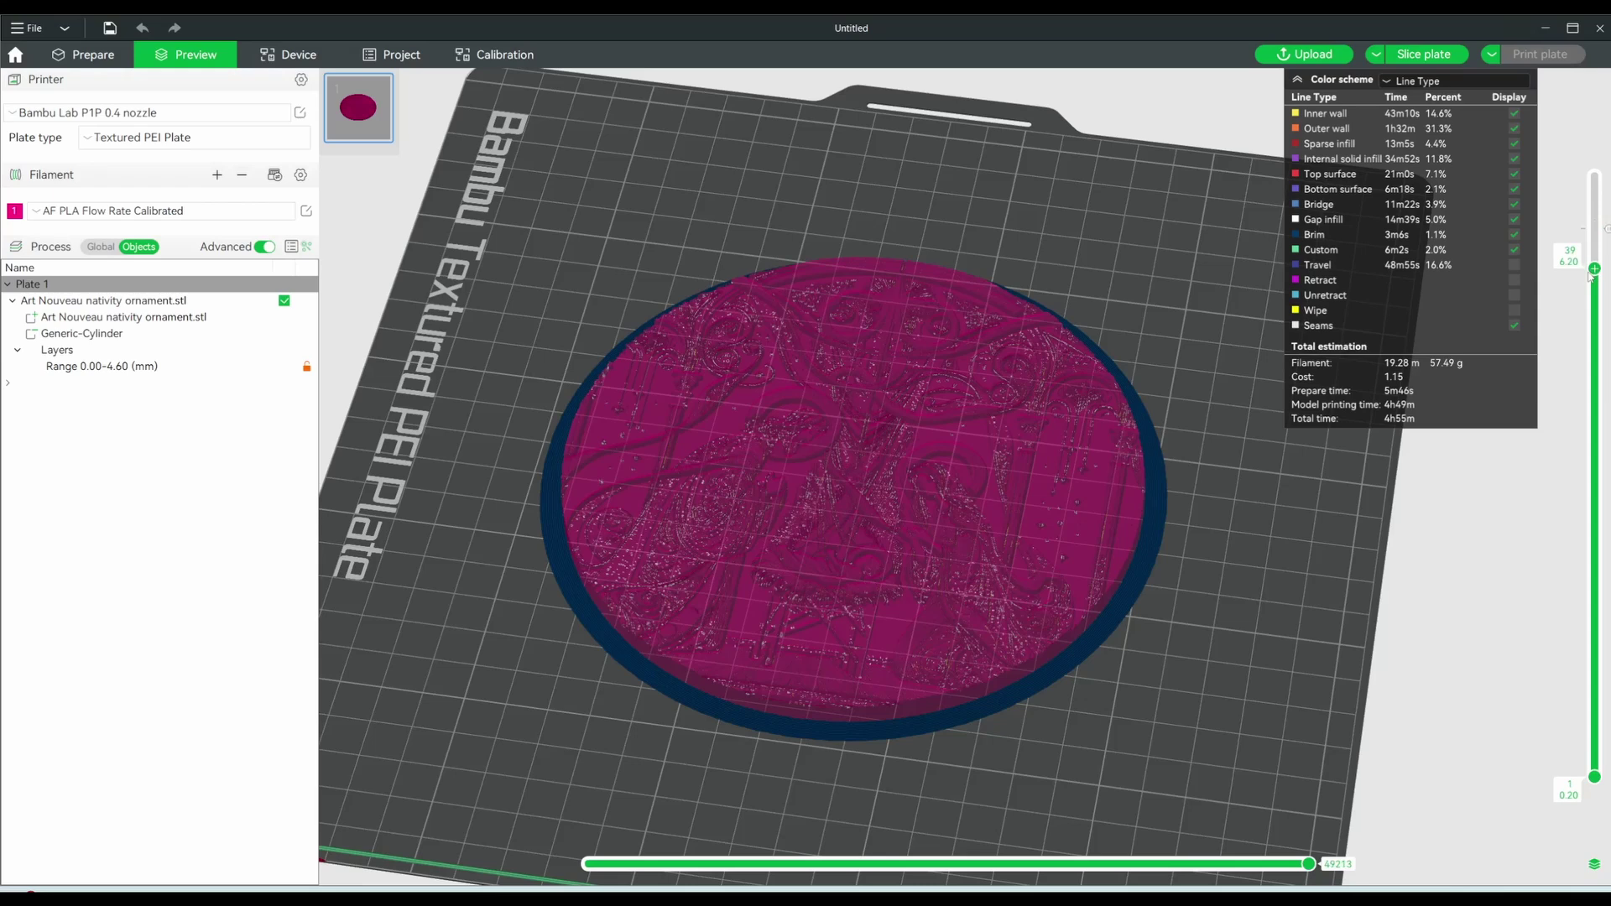
{"action": "right_click", "coordinate": [1589, 281]}
{"action": "left_click", "coordinate": [1578, 294]}
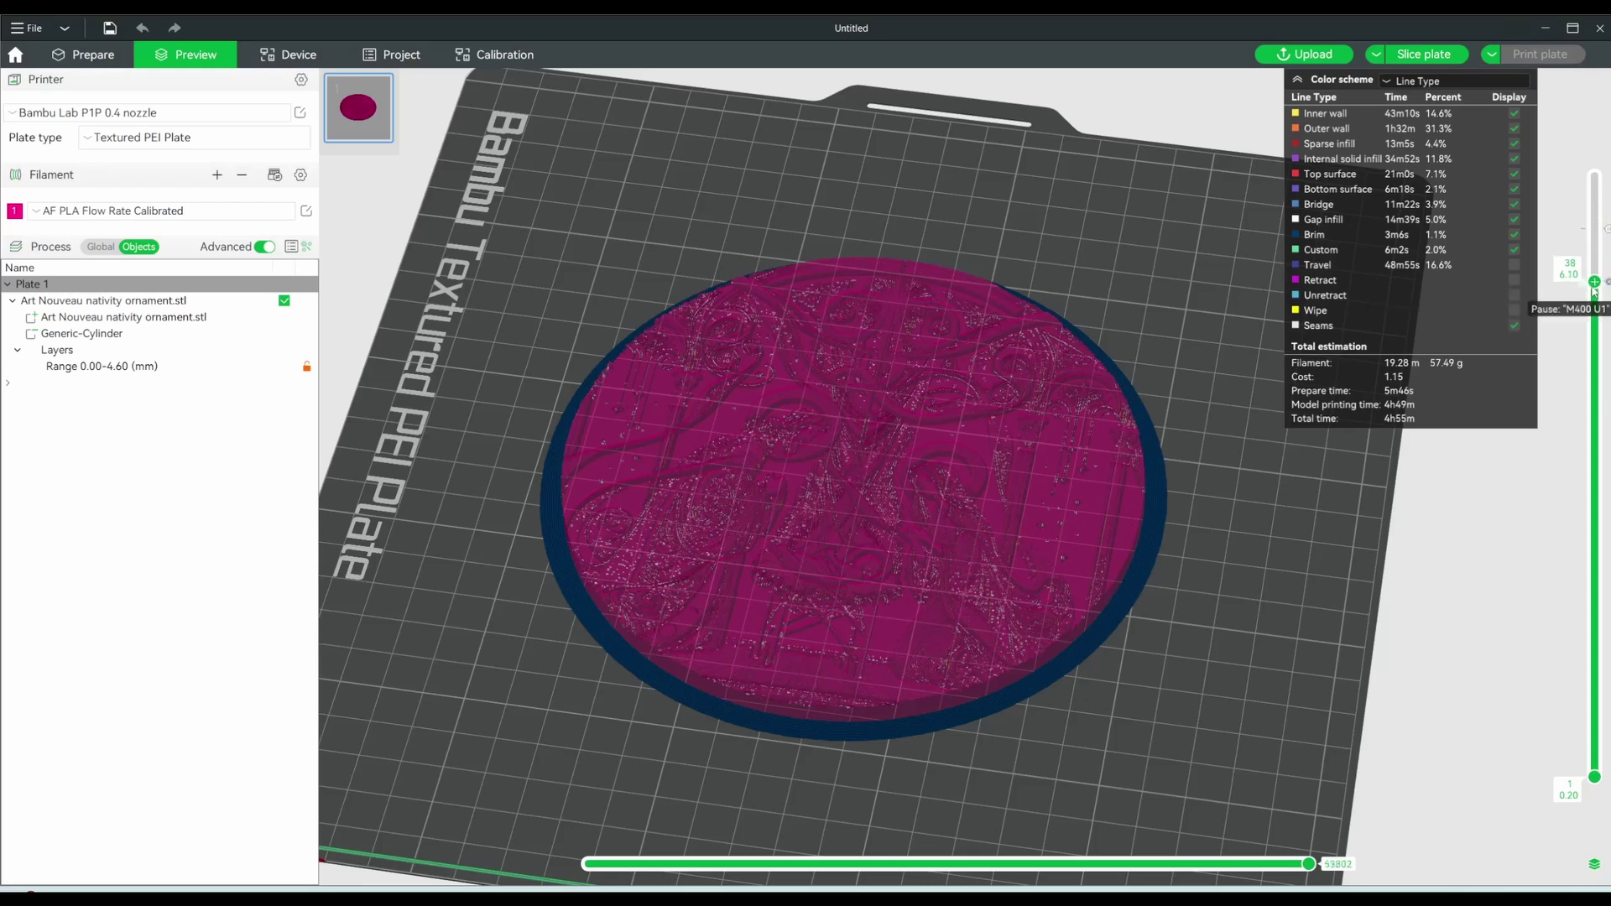
{"action": "scroll", "coordinate": [1590, 298], "scroll_direction": "down", "scroll_amount": 1}
{"action": "left_click_drag", "start_coordinate": [1591, 302], "coordinate": [1594, 415]}
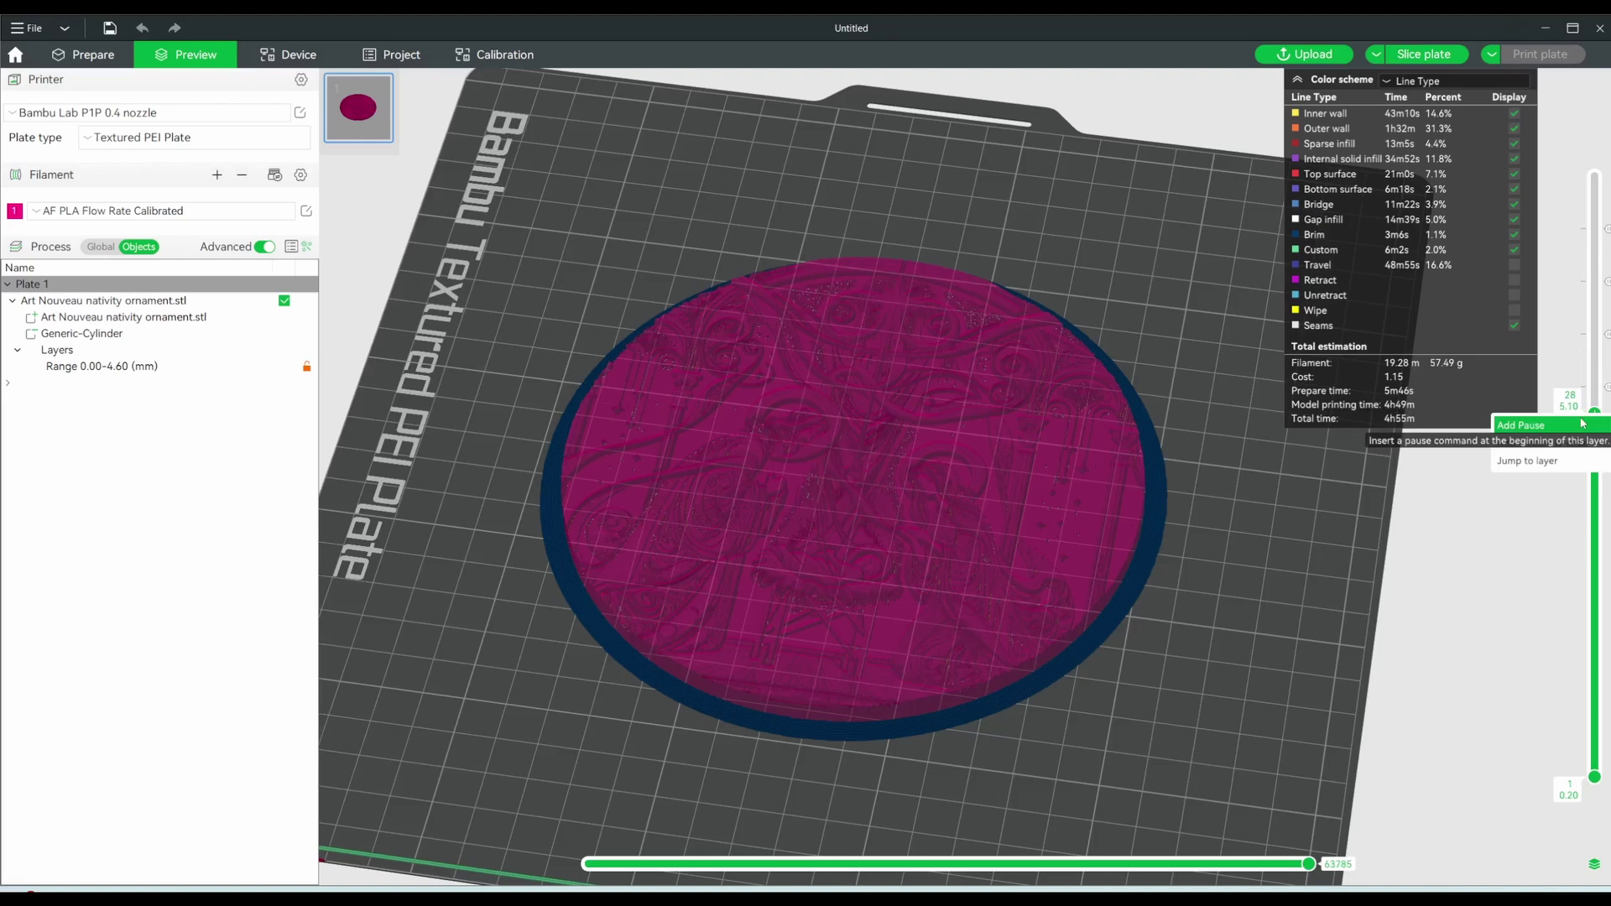